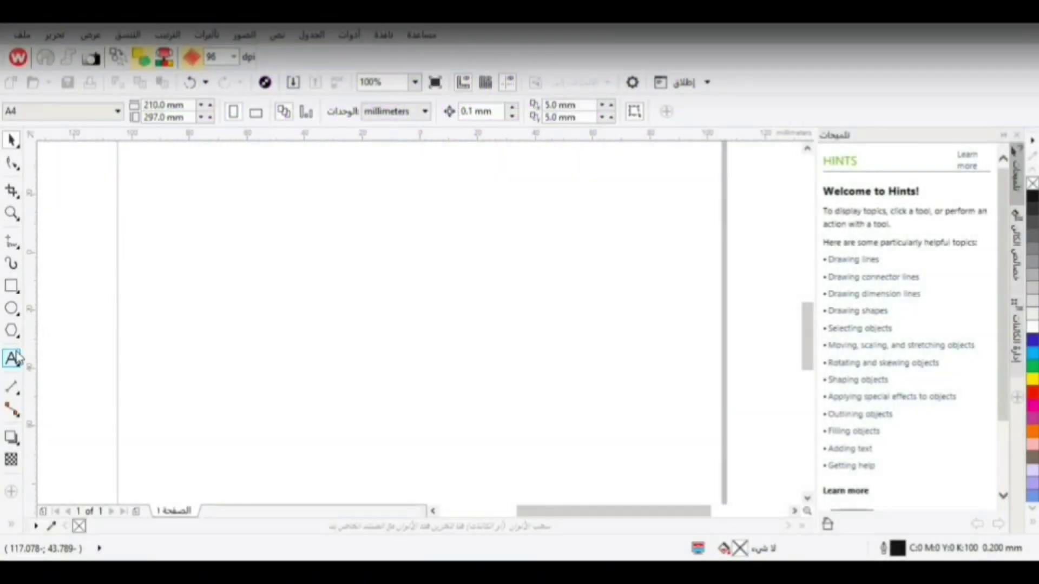
Add the artistic text "بسم الله الرحمن الرحيم" on the page, set its font to Reem Kufi Fun and enlarge it to about 48 pt
click(538, 341)
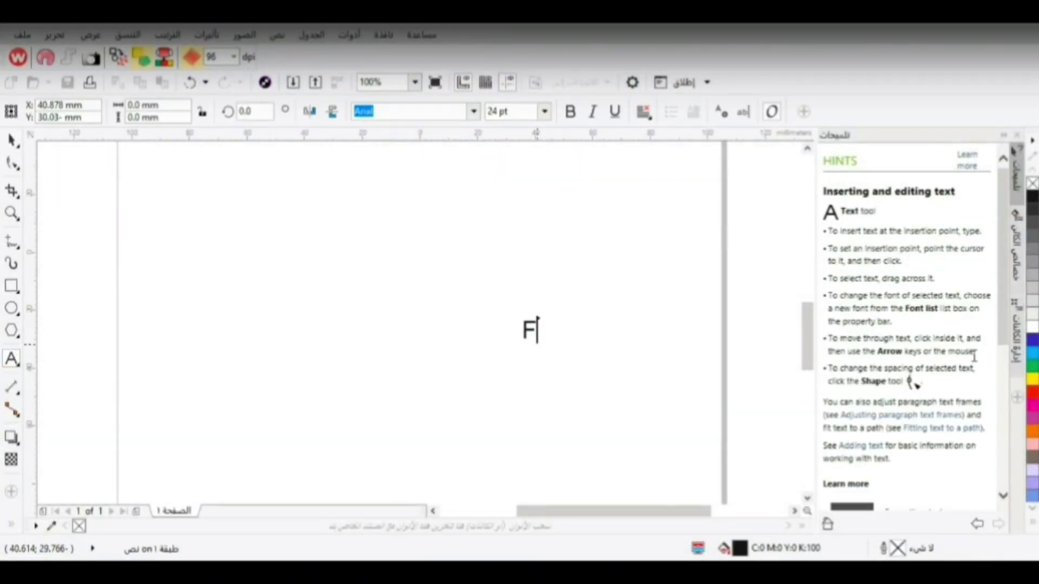
key(BackSpace)
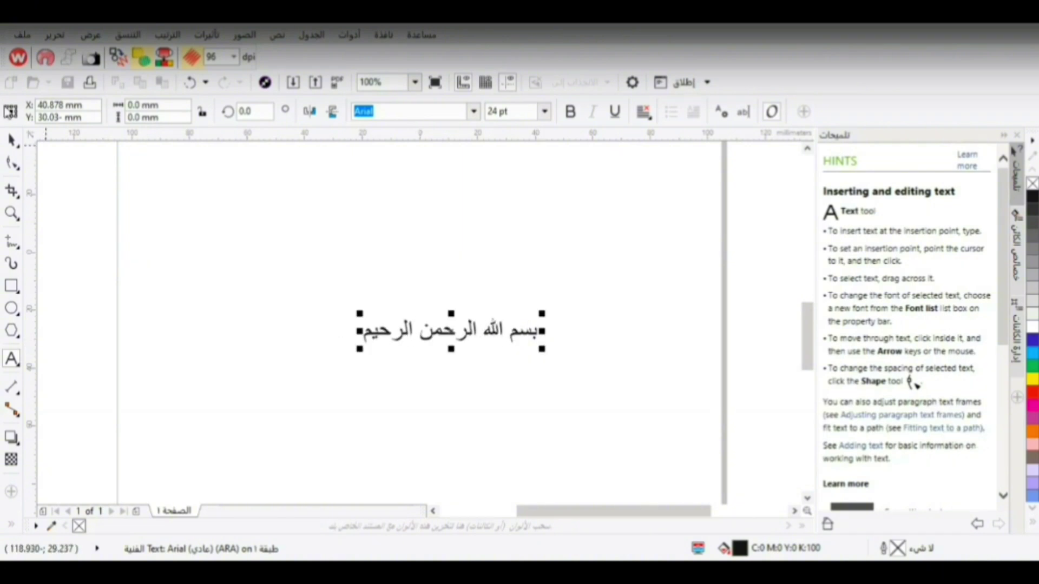
click(11, 141)
click(473, 111)
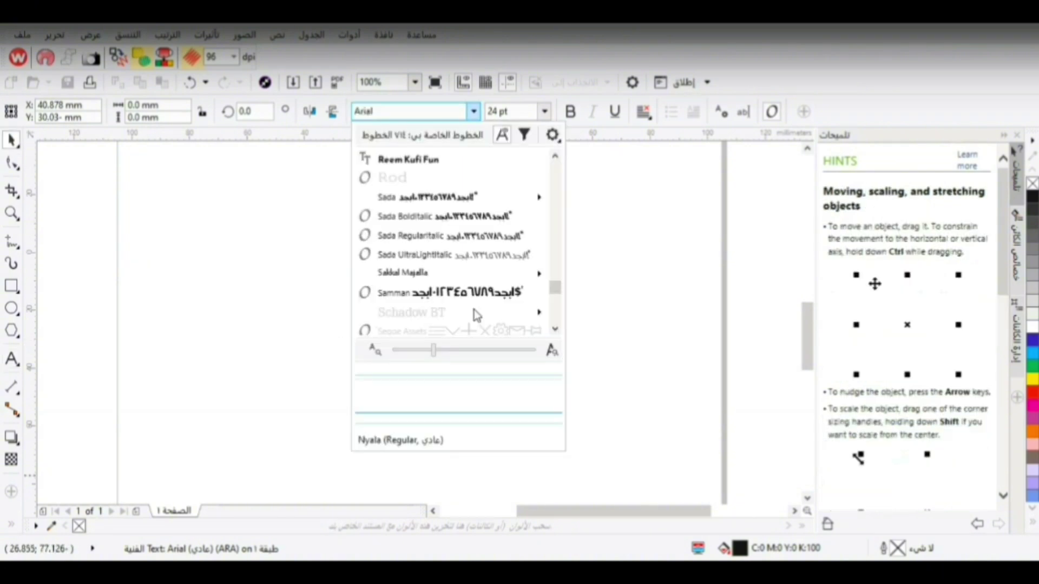
click(448, 159)
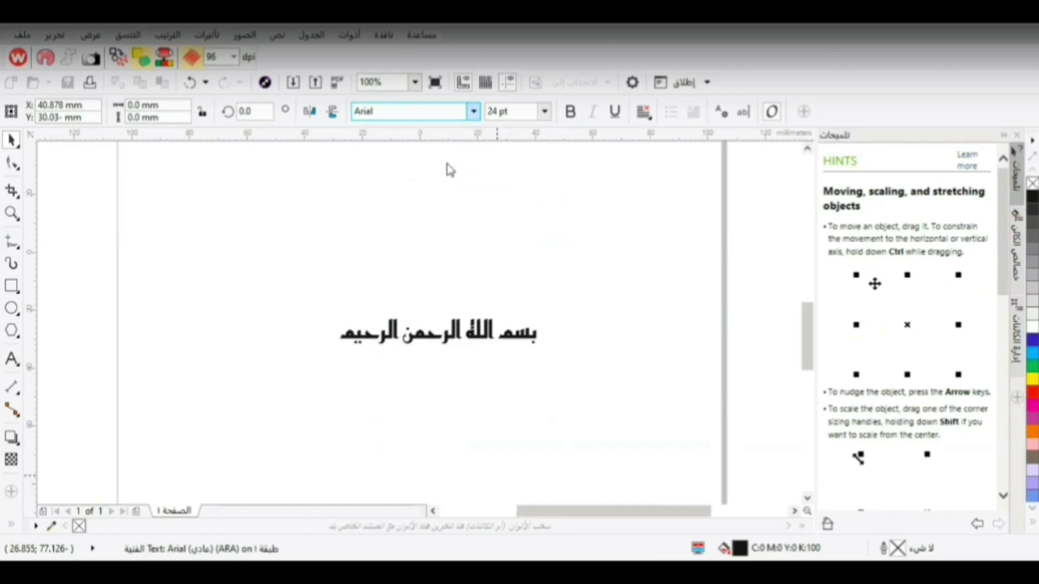
mouse_move(444, 317)
mouse_down()
mouse_move(445, 283)
mouse_move(446, 324)
mouse_up()
scroll(449, 324, up, 2)
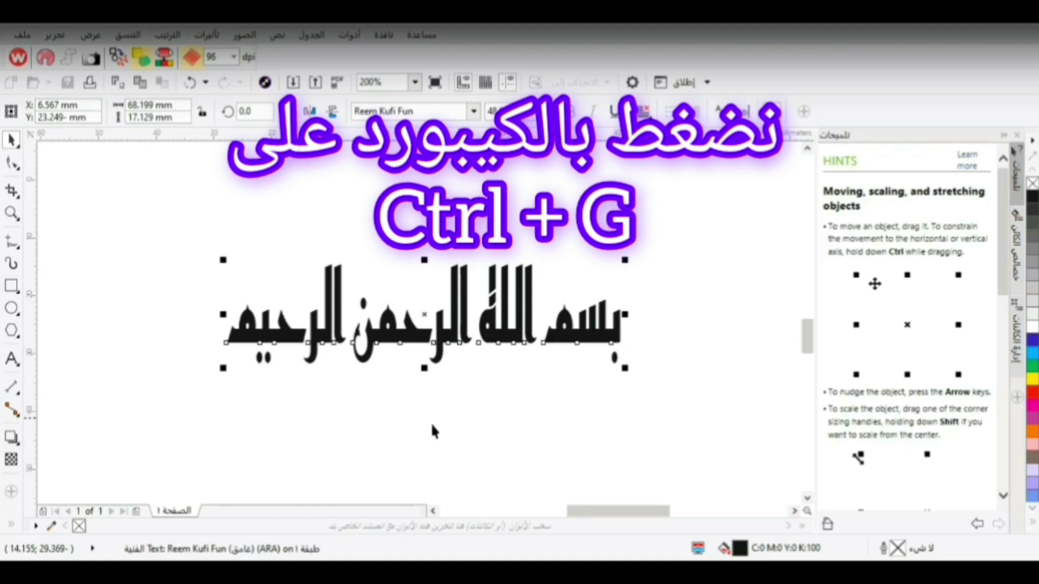
Convert the large "بسم الله الرحمن الرحيم" text to curves and show its nodes around the word الله with the Shape tool
click(86, 261)
click(284, 347)
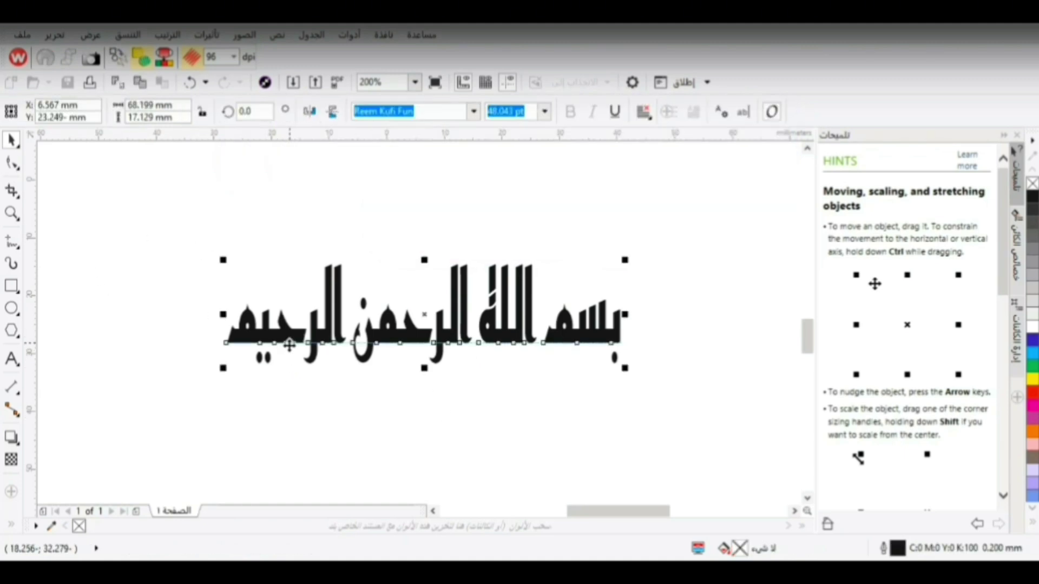
key(ctrl+q)
click(7, 167)
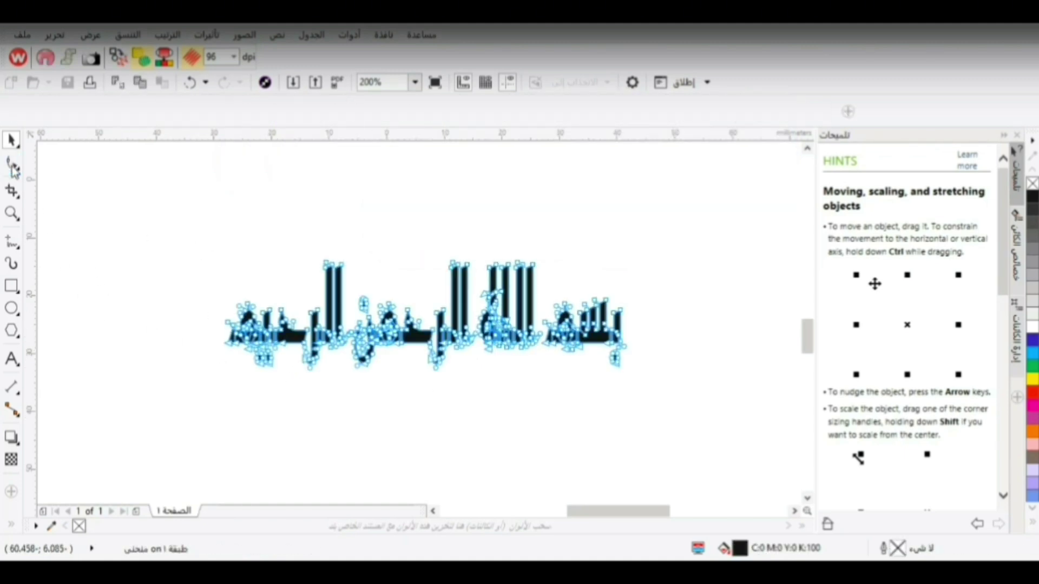
scroll(508, 354, up, 4)
scroll(602, 356, up, 2)
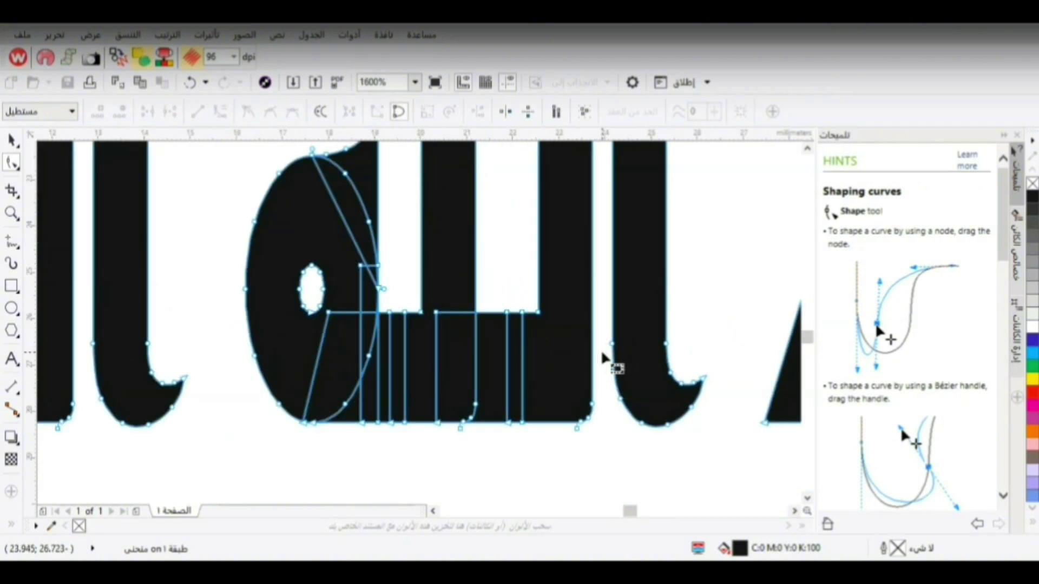
Look through the node editing options for the converted word الله and dismiss them
mouse_move(513, 315)
mouse_down()
mouse_move(519, 308)
mouse_move(497, 354)
mouse_move(523, 328)
mouse_move(540, 283)
mouse_move(513, 319)
mouse_move(531, 318)
mouse_move(524, 323)
mouse_up()
right_click(417, 385)
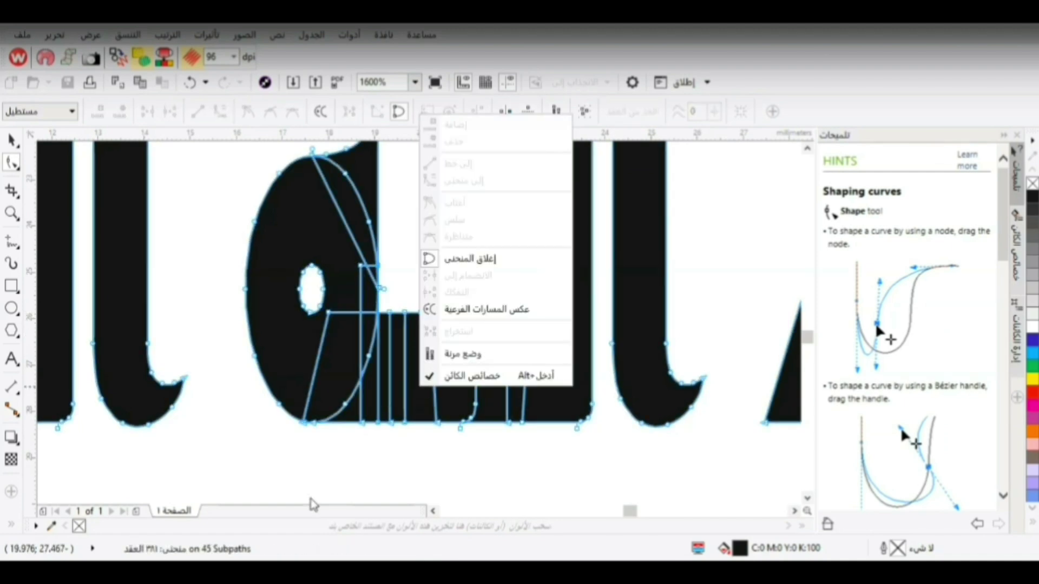
scroll(310, 502, up, 1)
click(469, 424)
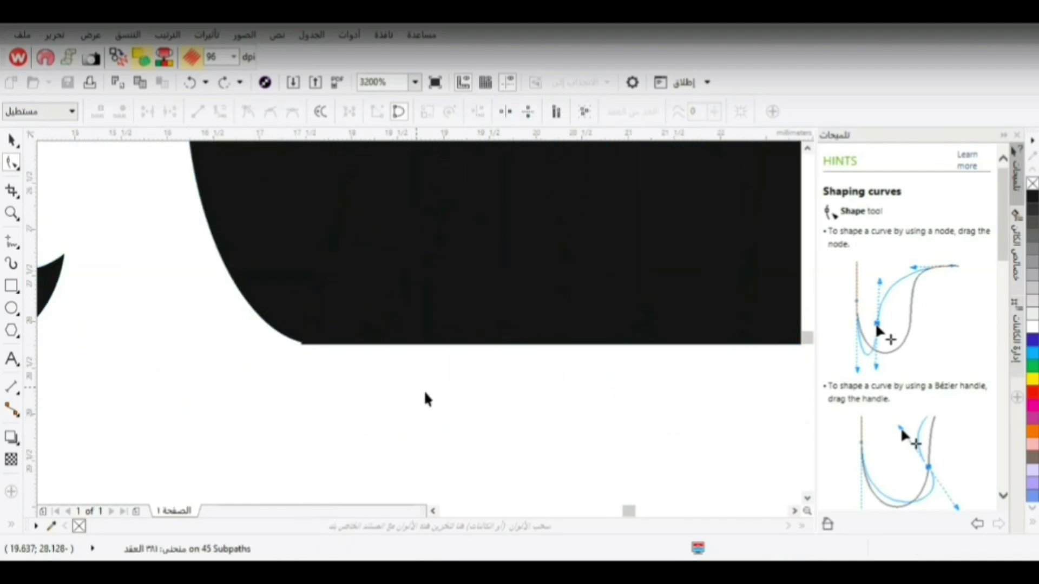
Add a new artistic text reading "بسم الله الرحمن الرحيم" in Arial 24 pt and move it left to the middle of the page
key(space)
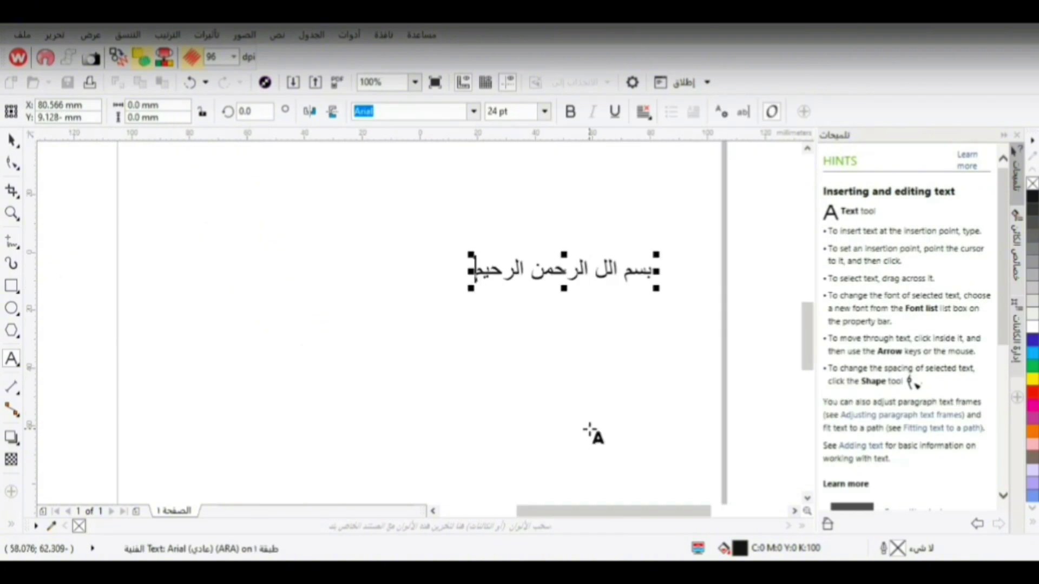
click(597, 278)
text(ه)
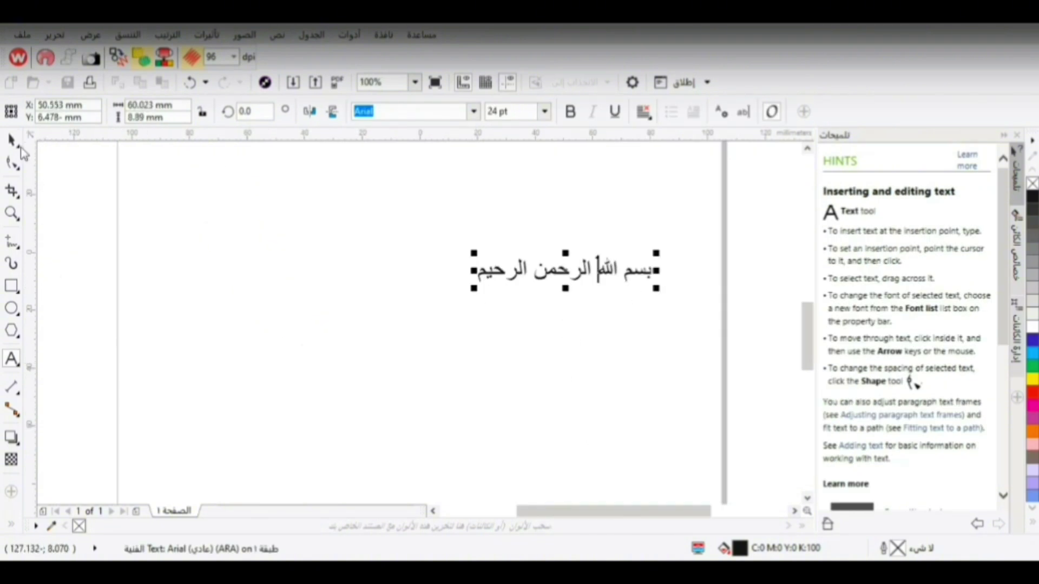
drag(501, 277, 390, 289)
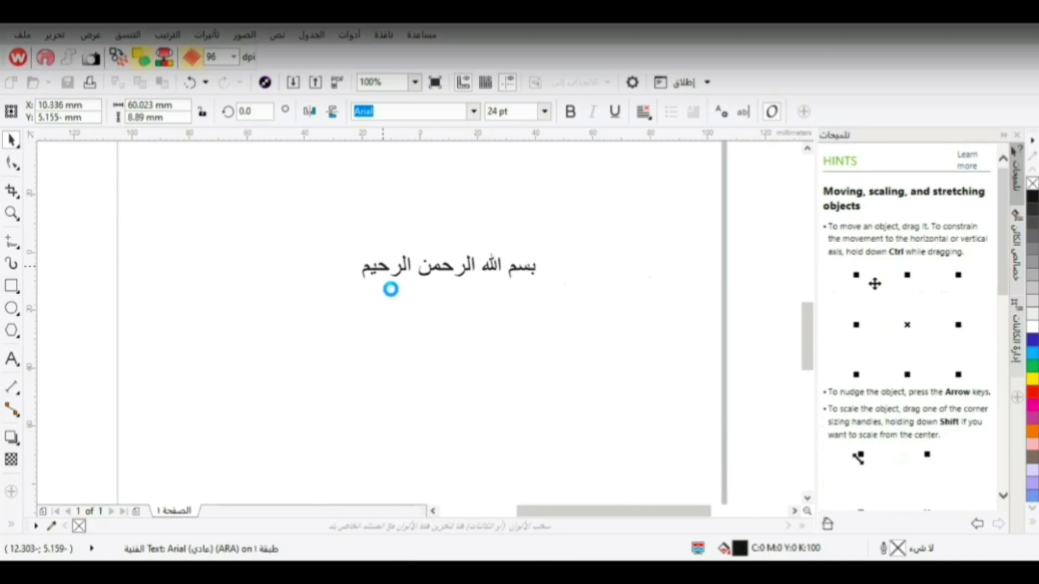
Convert the centred Arial text "بسم الله الرحمن الرحيم" to curves
click(382, 262)
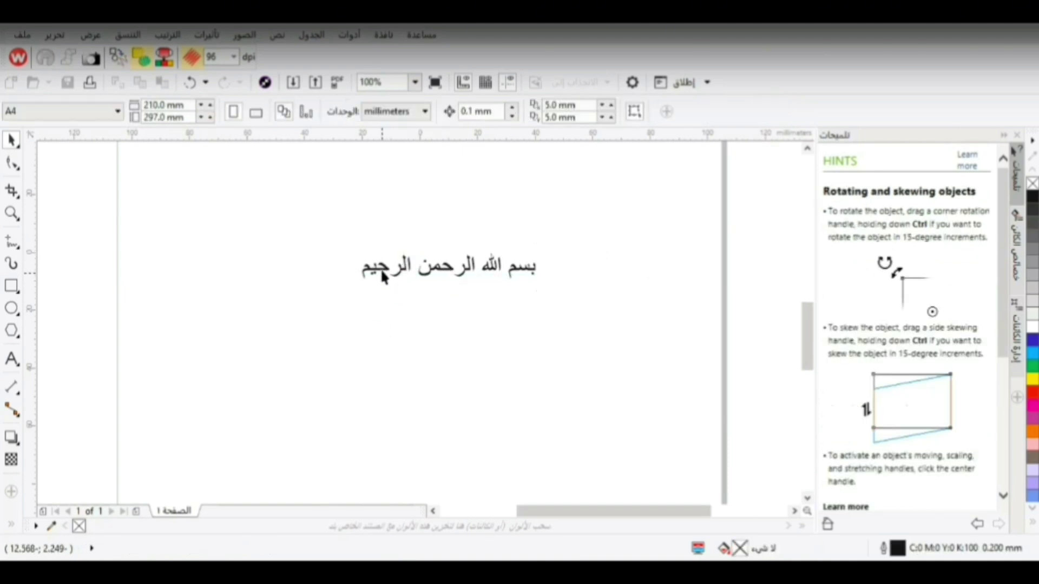
click(382, 273)
key(ctrl+q)
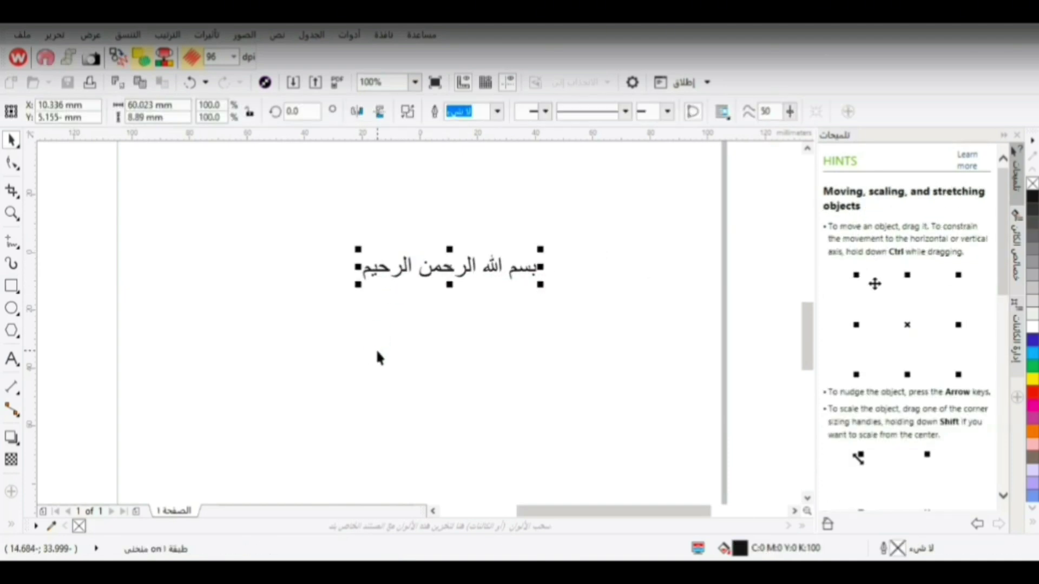
Try the Smooth tool on the word الرحيم of the converted lettering and undo the smoothing
click(20, 169)
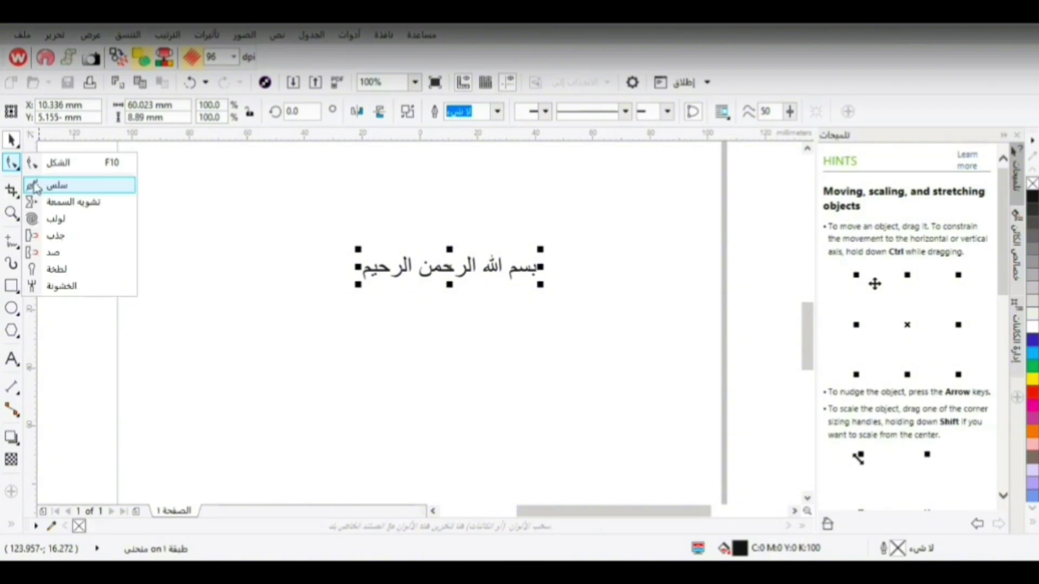
click(58, 187)
scroll(390, 268, up, 4)
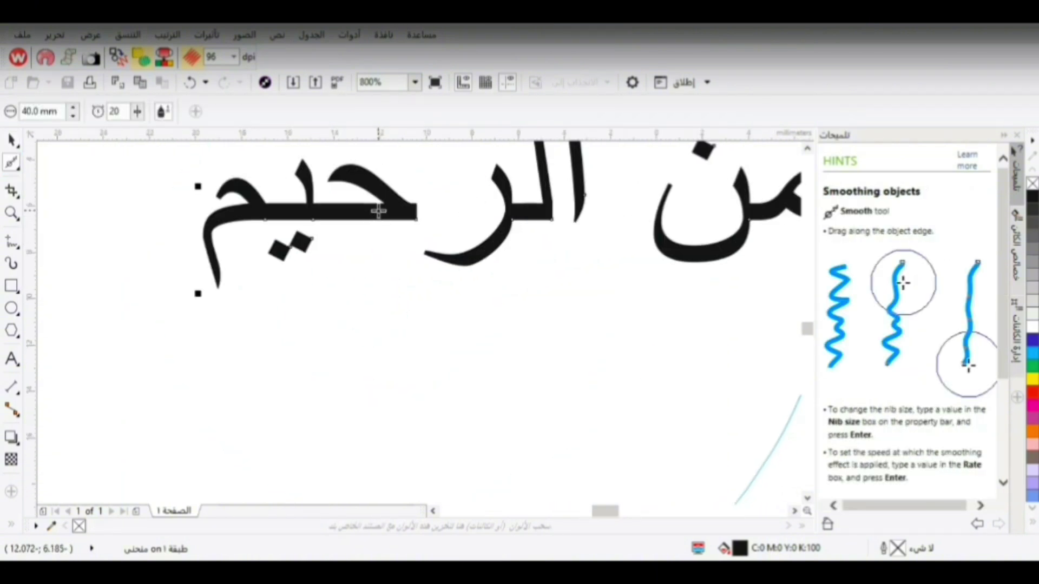
scroll(379, 211, down, 2)
mouse_move(378, 206)
mouse_down()
mouse_move(391, 231)
mouse_move(387, 197)
mouse_move(382, 232)
mouse_up()
click(190, 82)
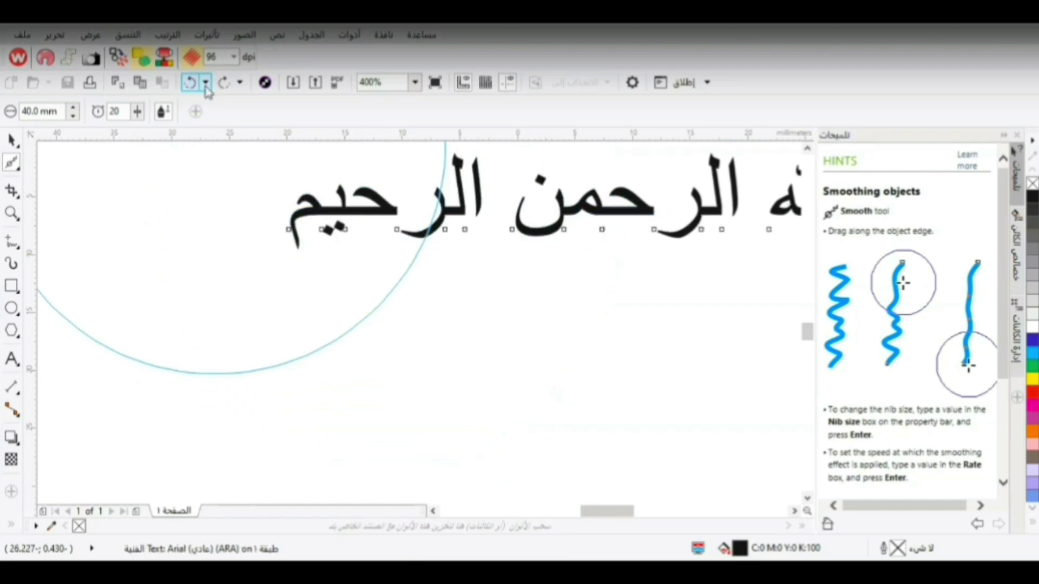
Distort the words الرحيم and الرحمن with the Smear tool, pulling الرحيم outward to the left and الرحمن downward
click(13, 164)
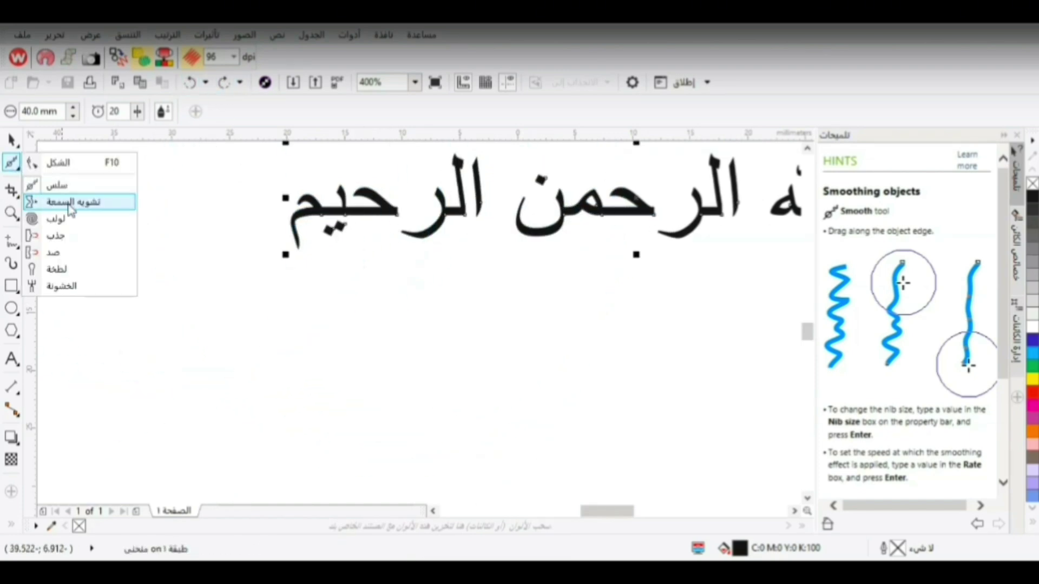
click(70, 203)
mouse_move(327, 217)
mouse_down()
mouse_move(291, 264)
mouse_move(249, 298)
mouse_move(202, 265)
mouse_up()
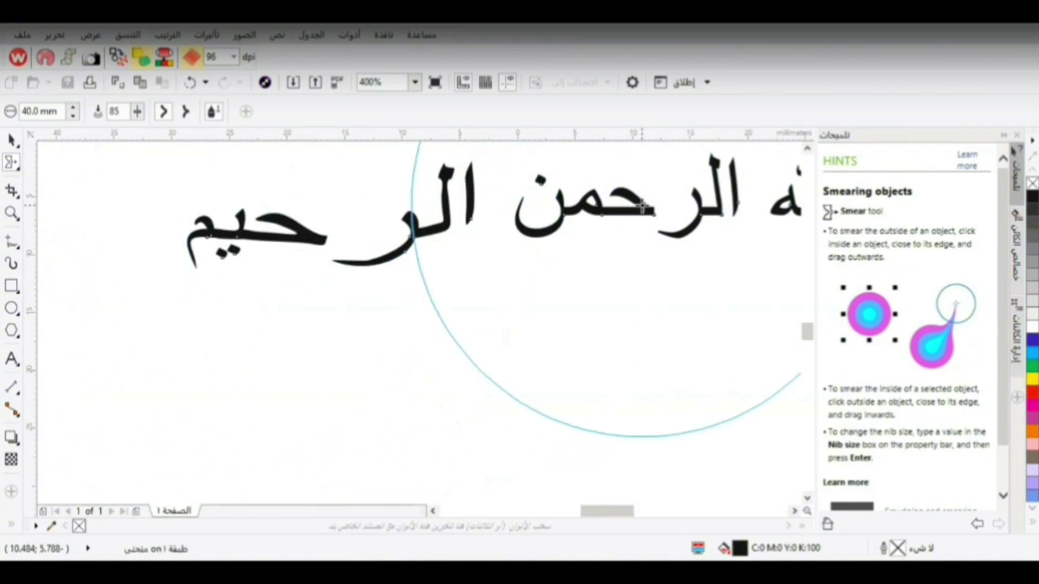
mouse_move(643, 207)
mouse_down()
mouse_move(633, 247)
mouse_move(726, 401)
mouse_up()
scroll(696, 341, down, 2)
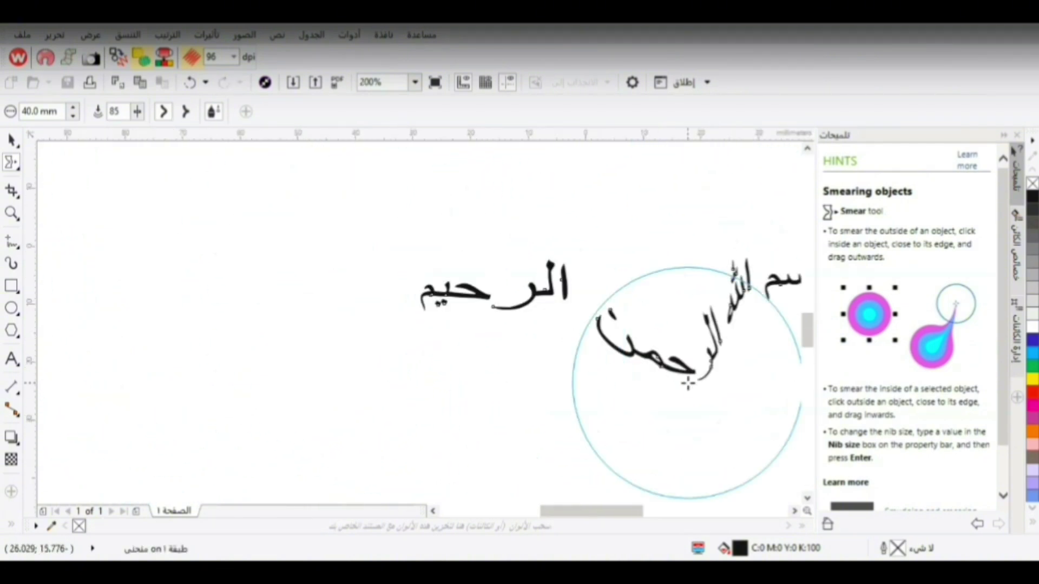
Undo the latest smearing of الرحمن and smear the word بسم upward to the right
key(ctrl+z)
key(ctrl+z)
scroll(626, 383, down, 2)
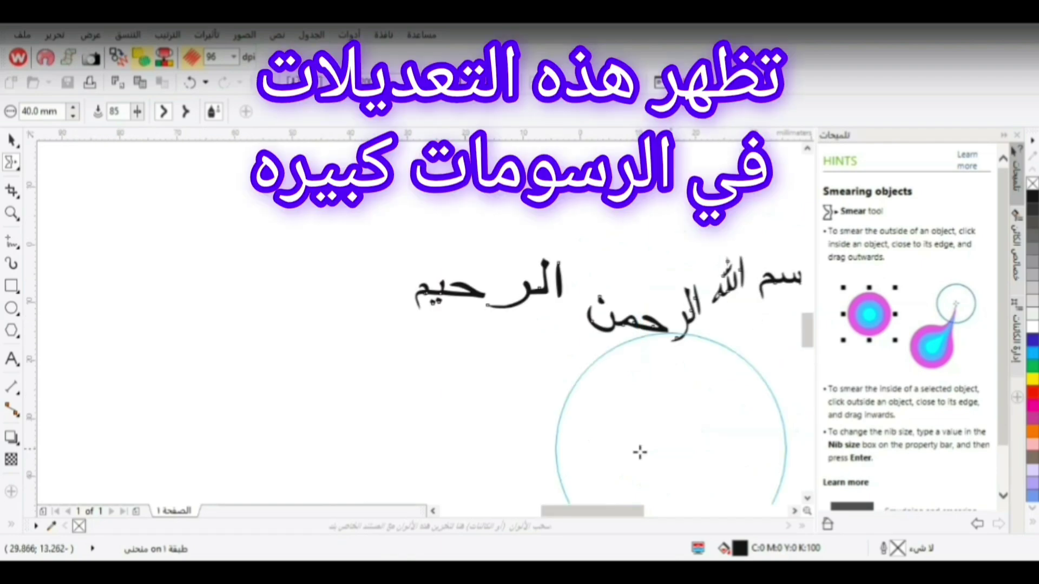
scroll(640, 452, right, 3)
drag(649, 290, 705, 262)
Try the Twirl tool on the word الرحمن and undo the twirl
click(21, 172)
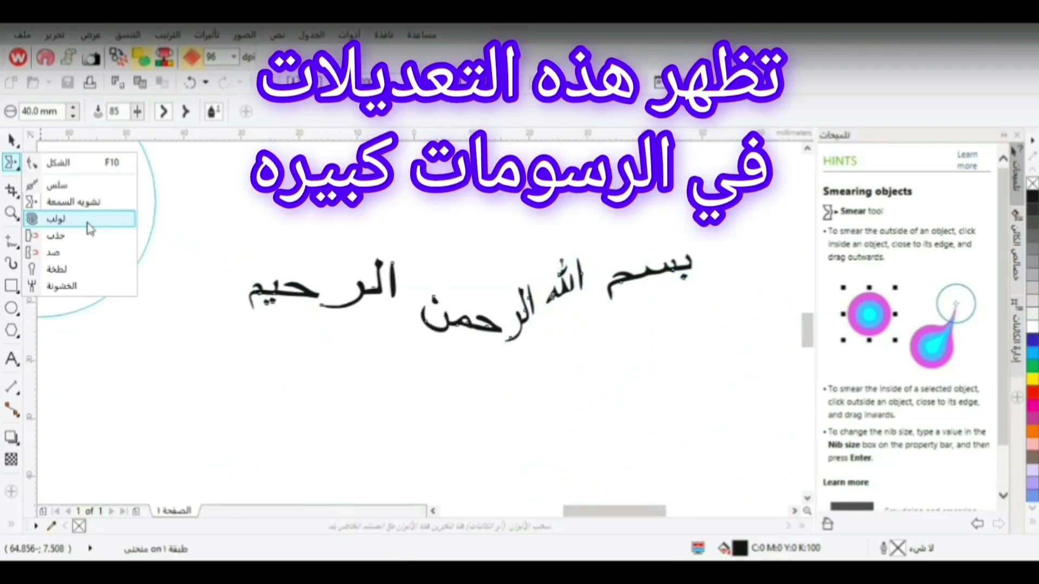
click(92, 217)
drag(486, 301, 485, 300)
click(190, 82)
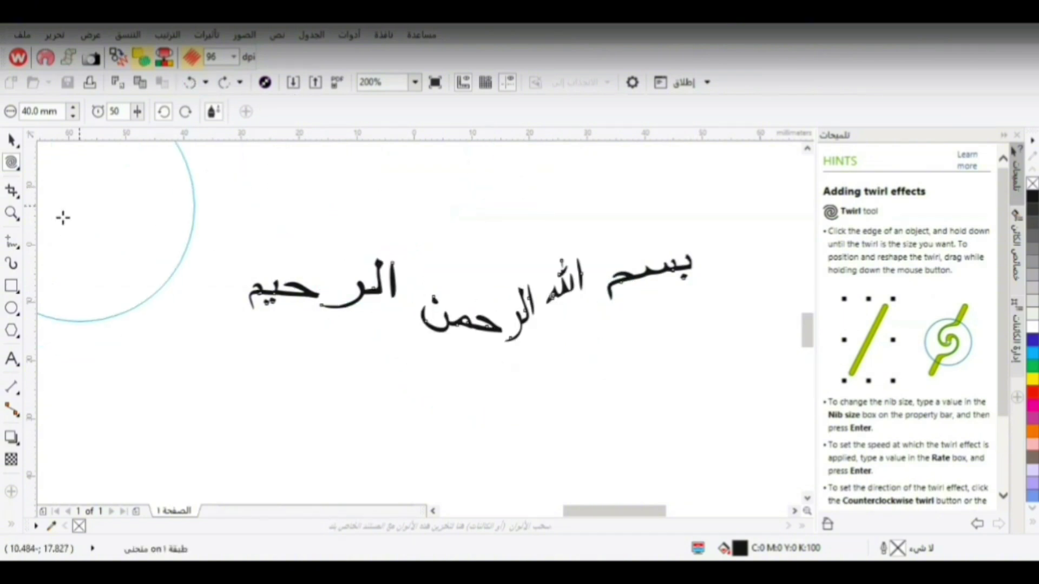
Try the Attract tool on the words الرحيم and الله and undo the node attraction
click(21, 174)
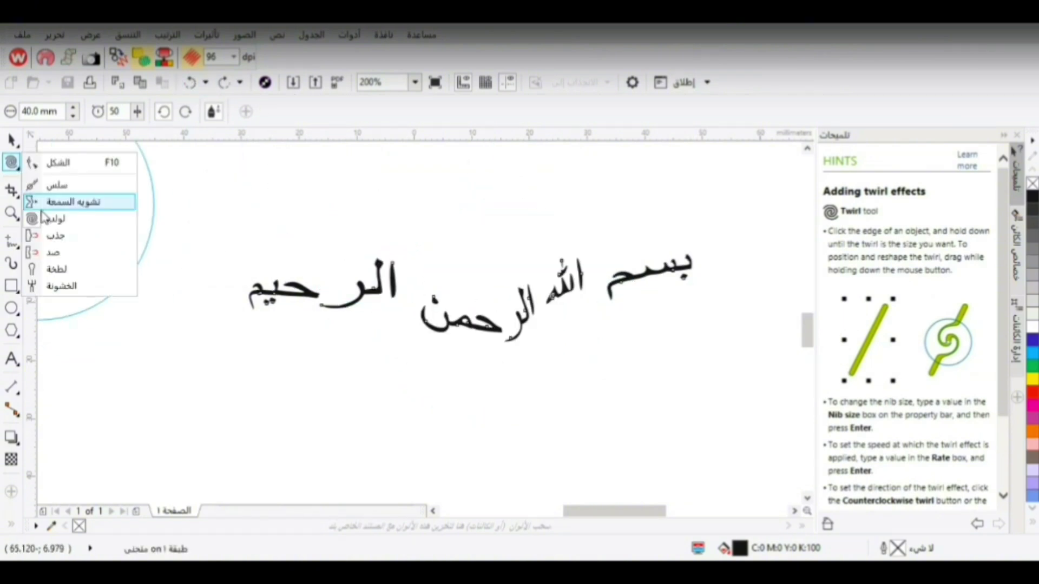
click(62, 234)
drag(348, 301, 373, 273)
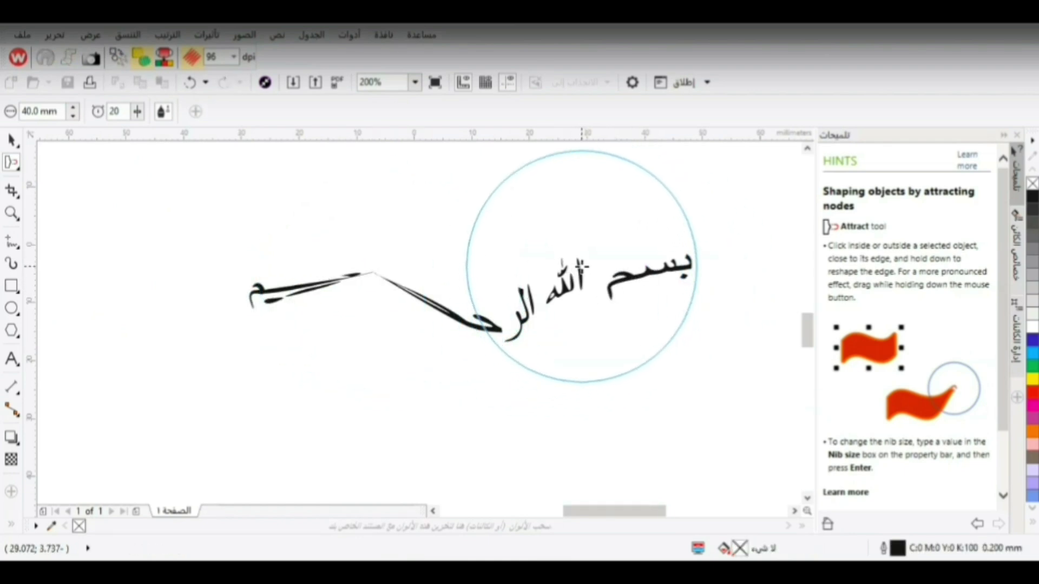
drag(575, 273, 566, 279)
click(189, 82)
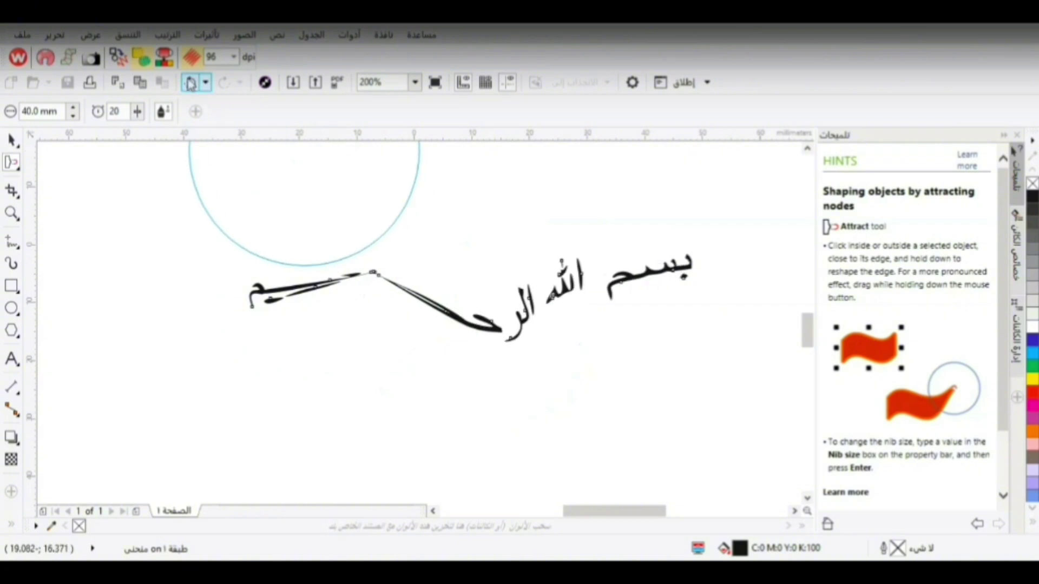
click(190, 82)
Try the Repel tool on the word الرحيم and the words beside it, and undo both distortions
click(12, 163)
click(51, 253)
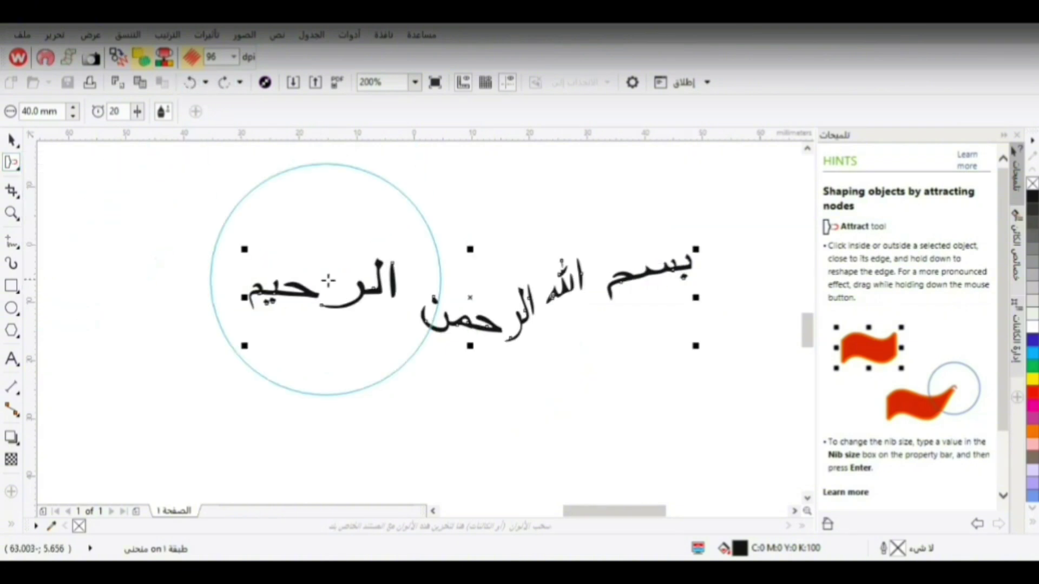
mouse_move(306, 308)
mouse_down()
mouse_move(299, 258)
mouse_move(292, 280)
mouse_up()
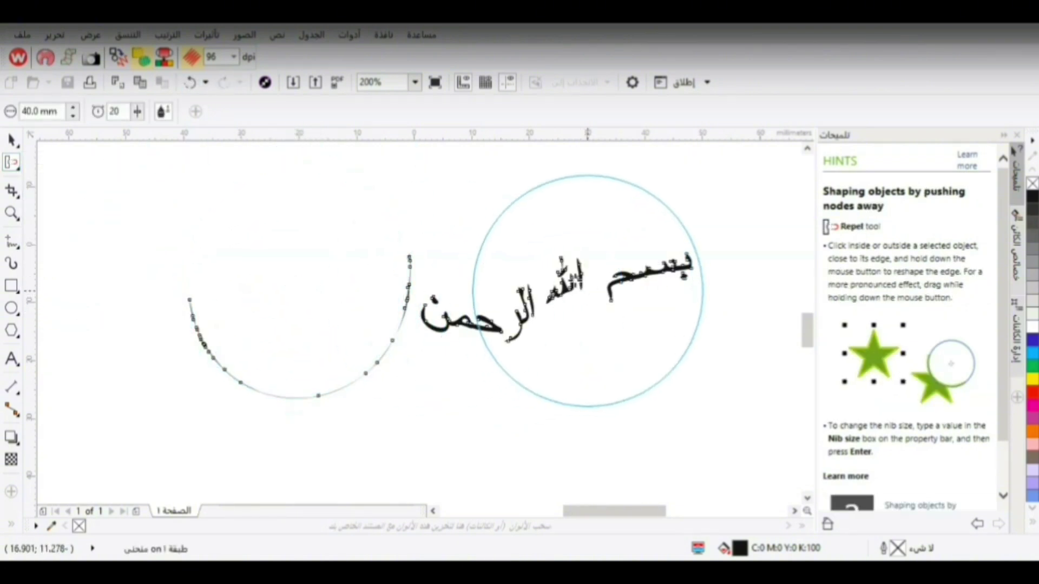
drag(579, 271, 500, 260)
click(189, 82)
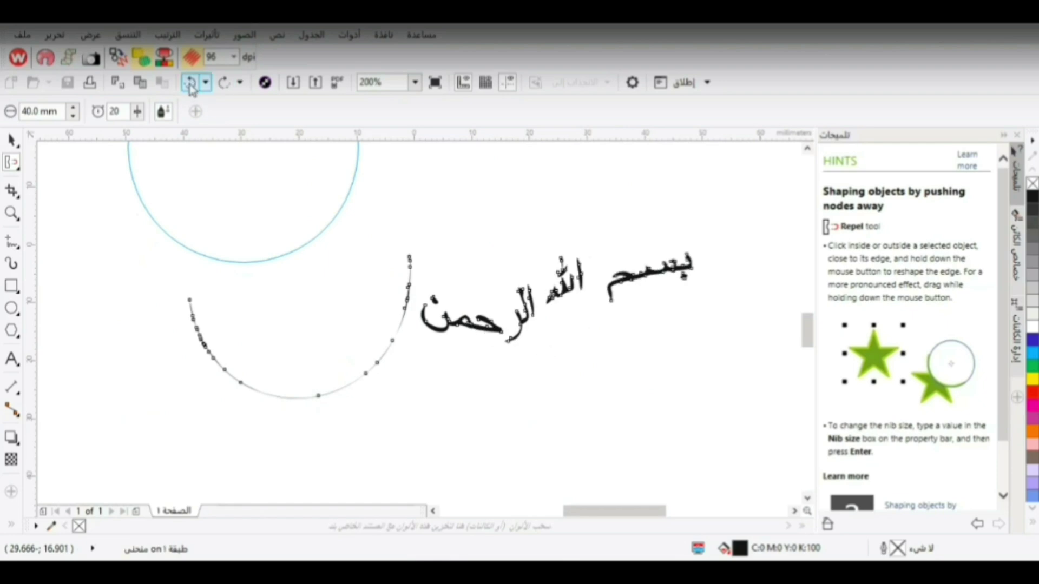
click(189, 83)
Smudge small spikes outward from the edges of the letter ح in الرحيم with the 1.0 mm Smudge brush
click(12, 163)
click(69, 271)
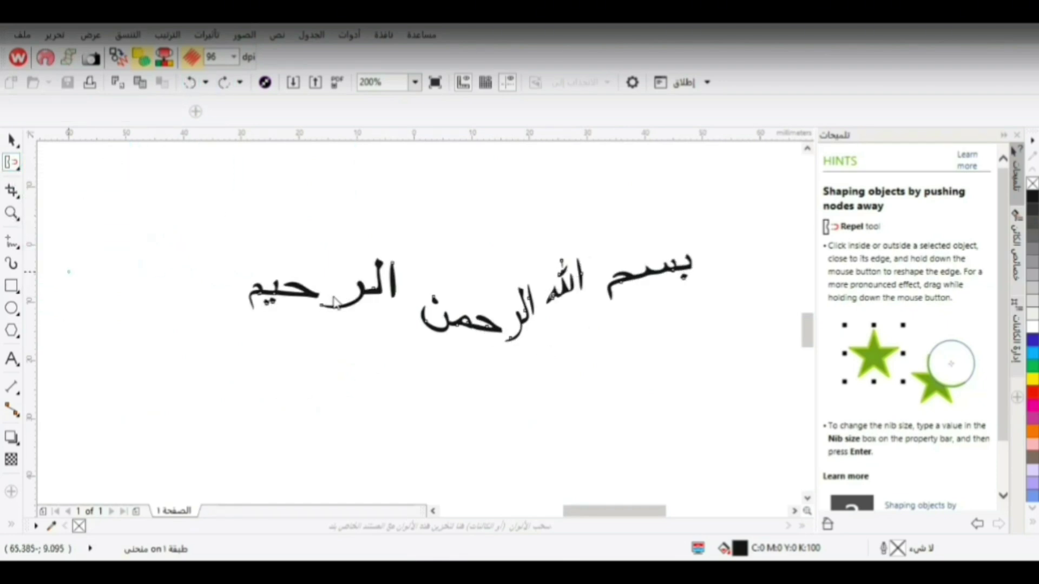
scroll(320, 289, up, 4)
scroll(241, 317, down, 2)
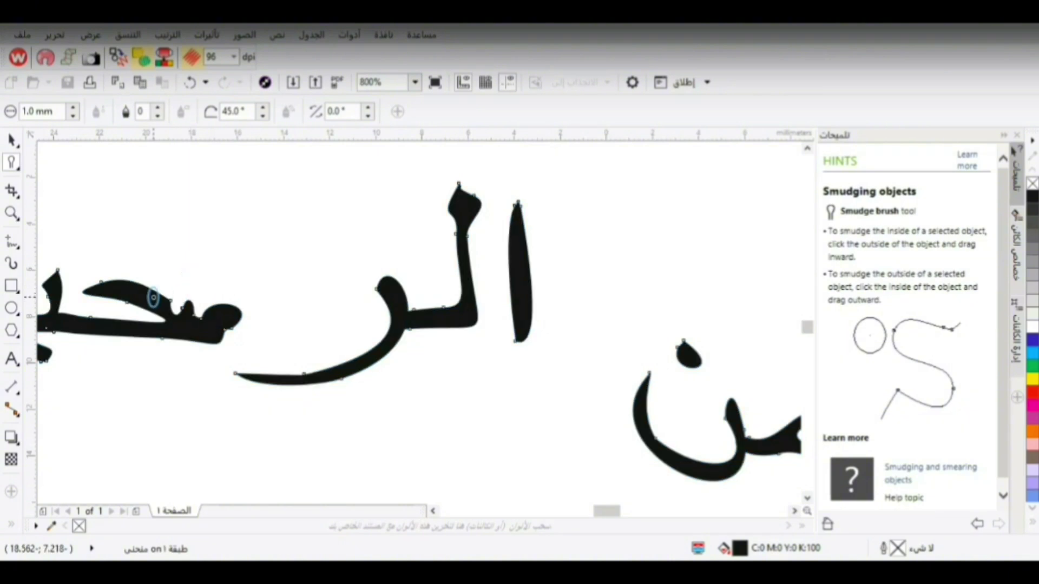
drag(149, 295, 138, 273)
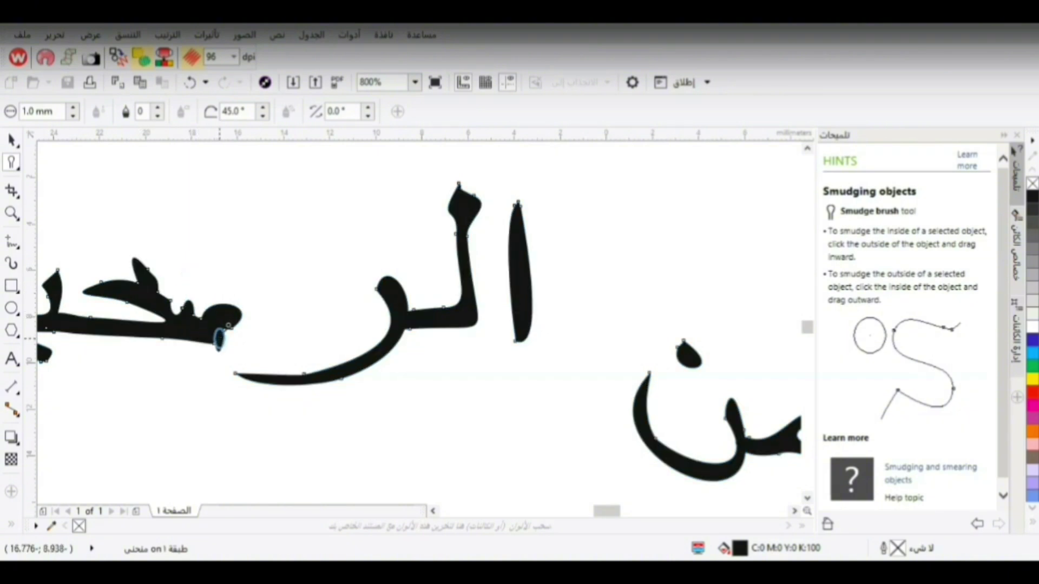
drag(233, 316, 227, 292)
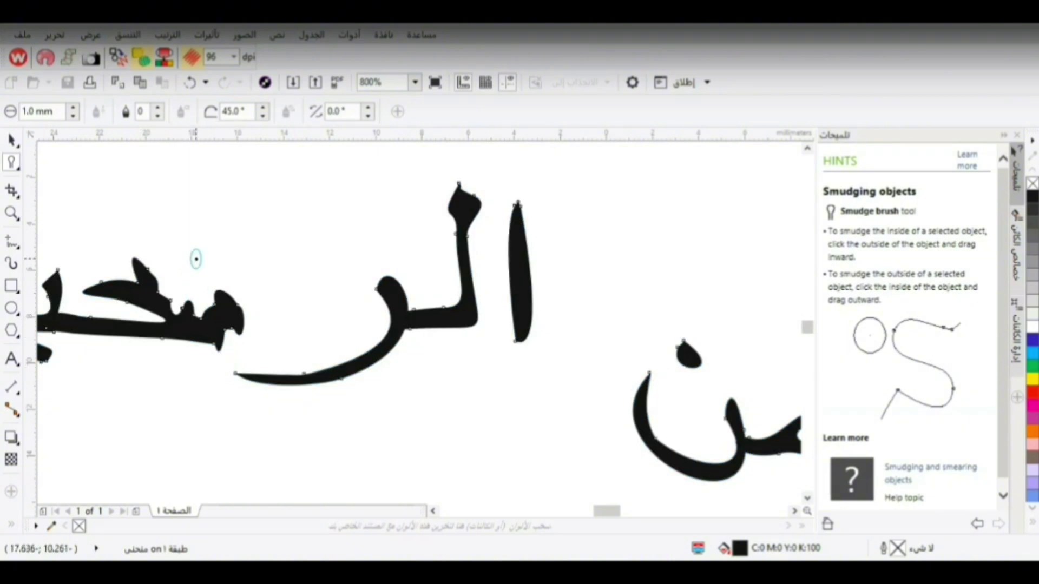
Try the Roughen brush with a 1.0 mm nib along the edges of ر, ل and ا in الرحيم, and undo the distortions
click(19, 170)
mouse_move(19, 172)
click(61, 287)
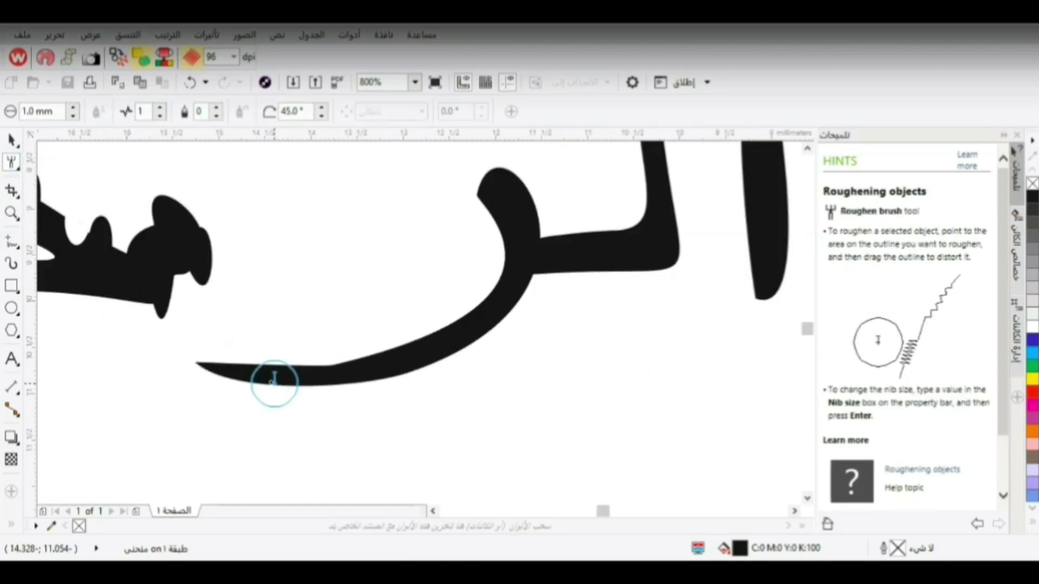
scroll(271, 376, up, 2)
mouse_move(268, 373)
mouse_down()
mouse_move(336, 387)
mouse_move(464, 382)
mouse_move(470, 393)
mouse_move(579, 348)
mouse_up()
scroll(579, 348, down, 2)
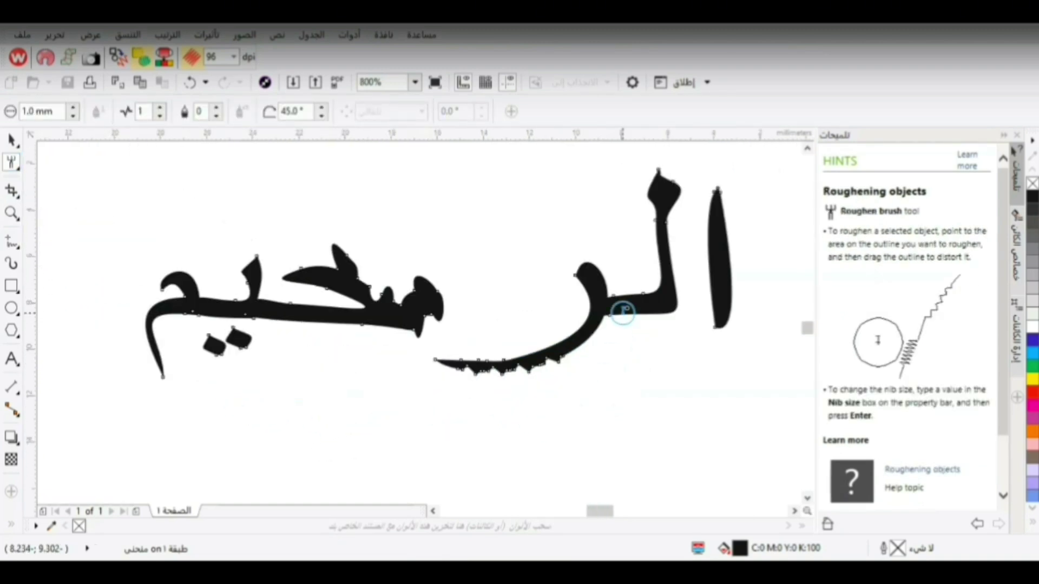
drag(623, 313, 611, 353)
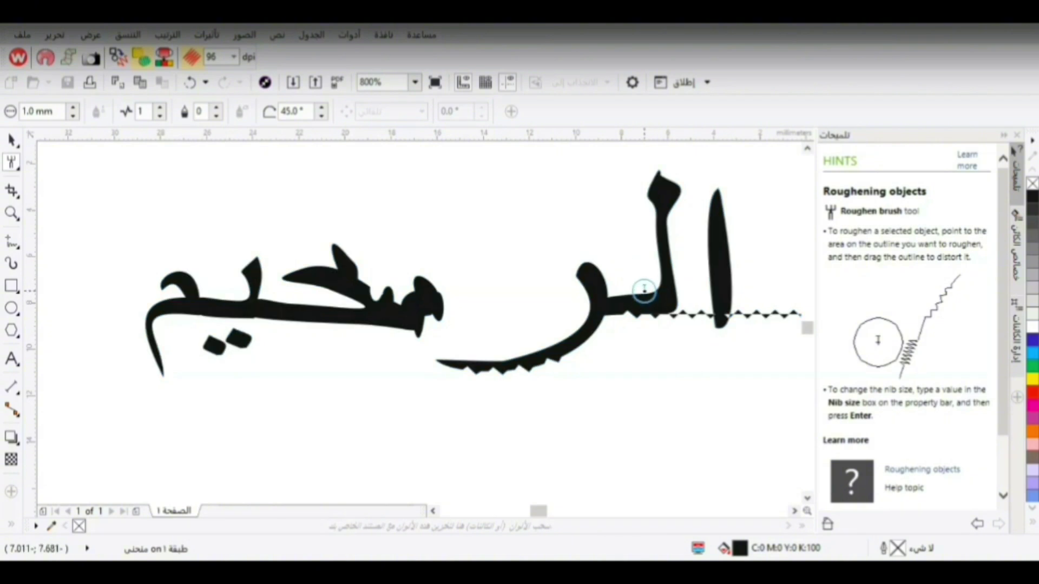
drag(644, 291, 720, 321)
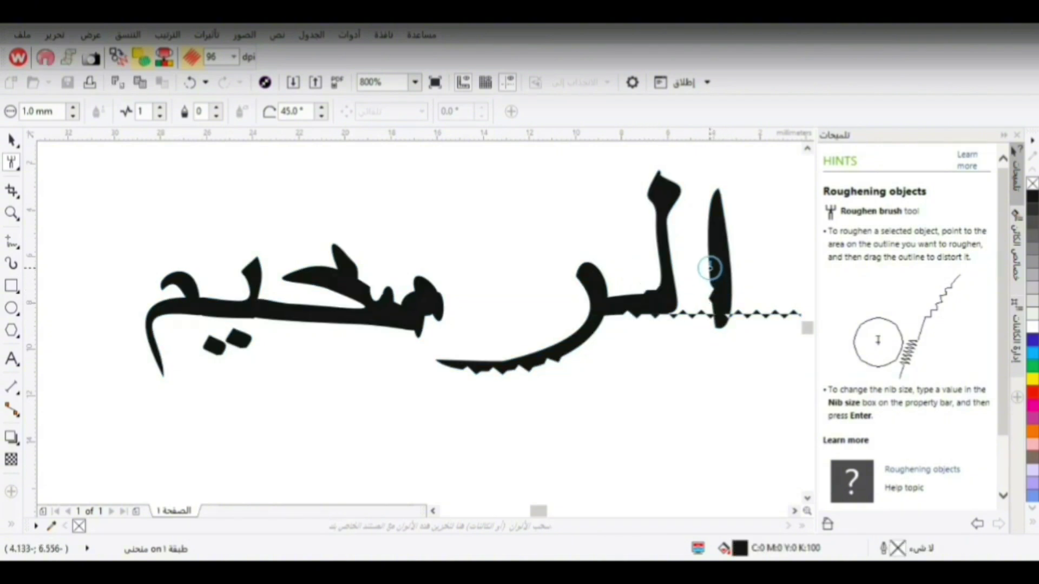
click(196, 84)
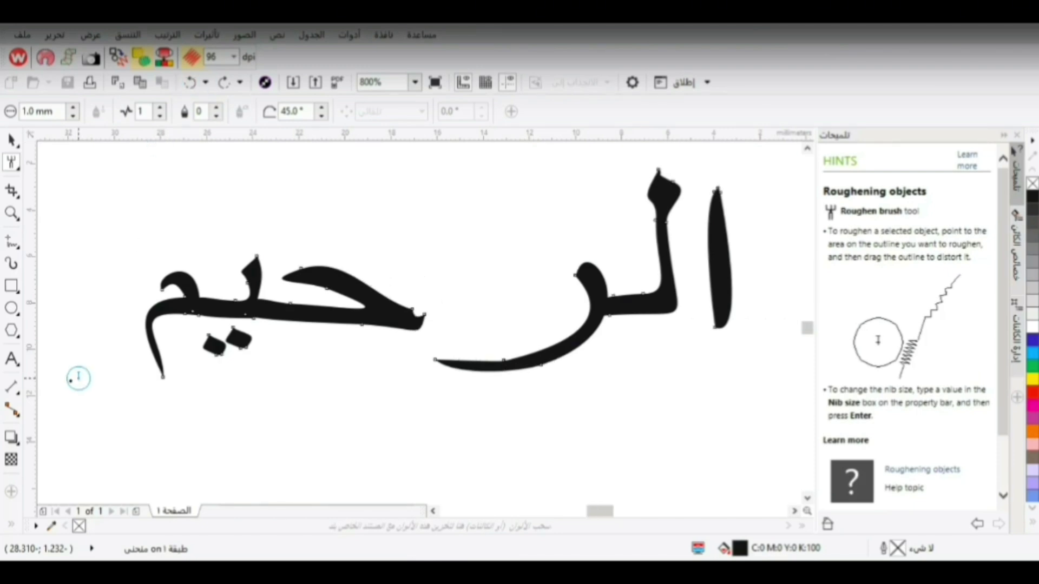
Split the letter ح in الرحيم along two slanted straight cuts with the Knife tool in 2-point line mode
click(19, 169)
click(18, 198)
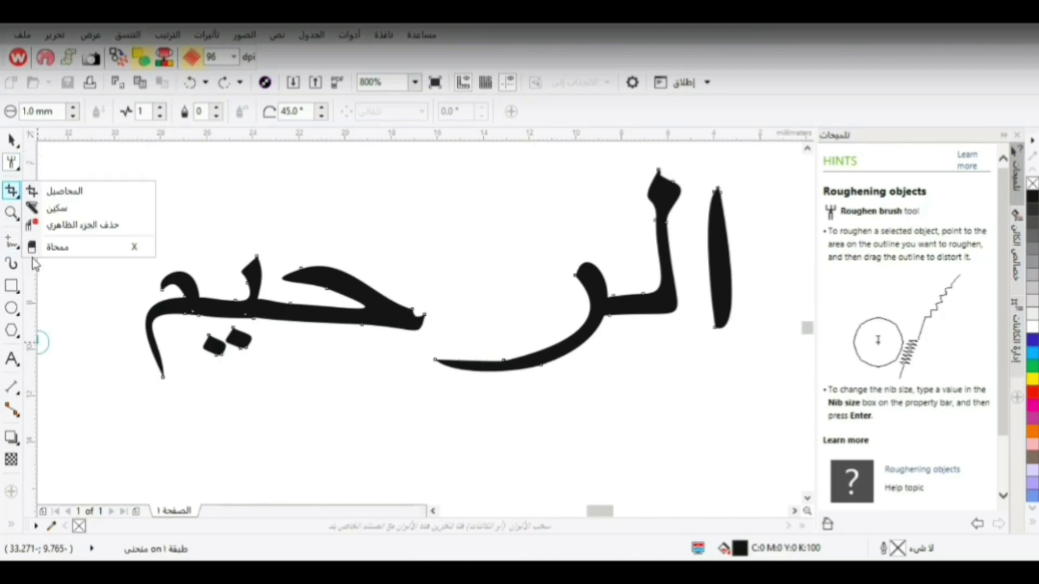
click(18, 198)
click(21, 197)
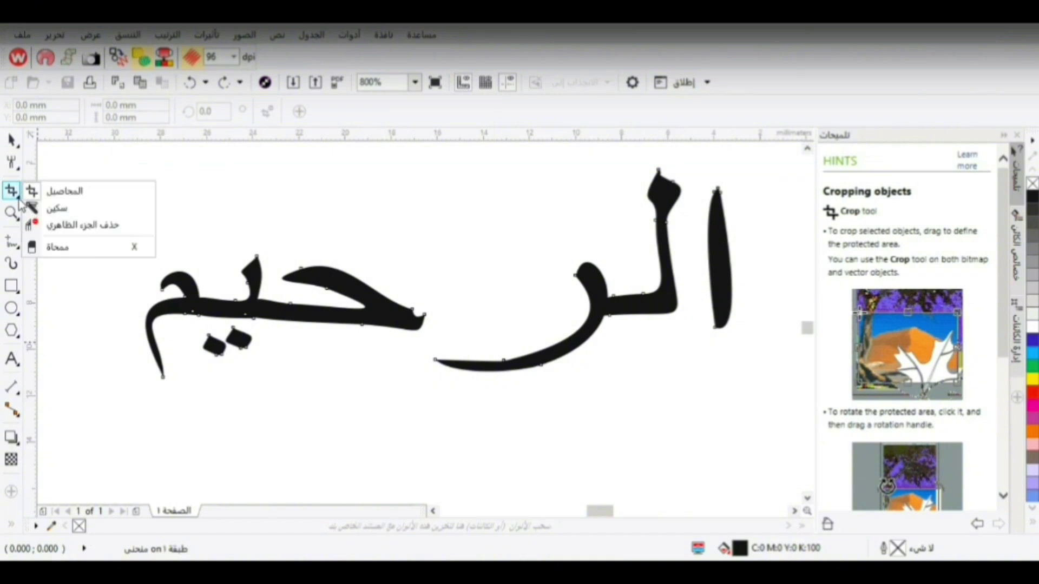
click(54, 208)
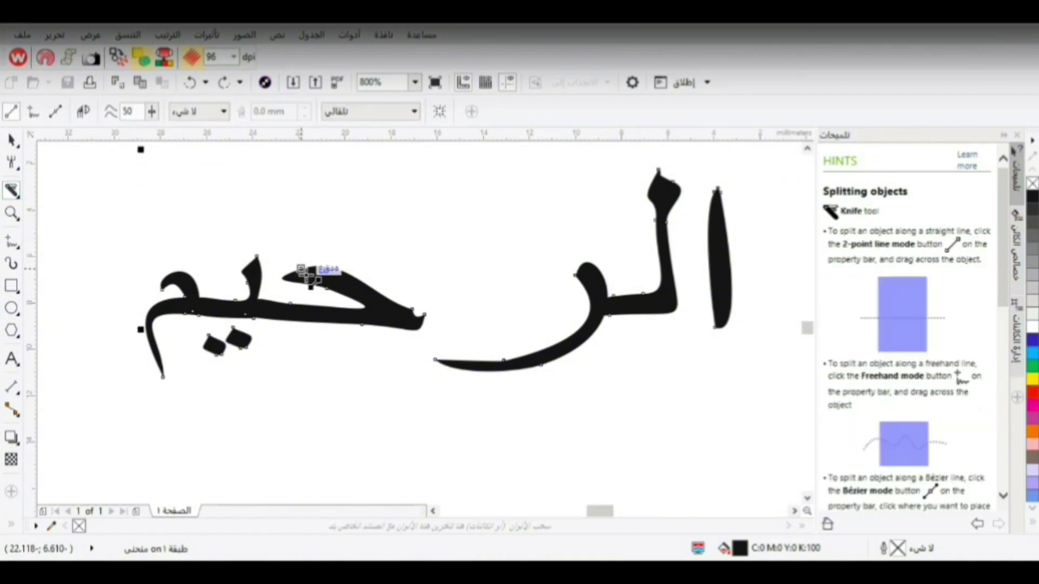
mouse_move(301, 290)
mouse_down()
mouse_move(309, 305)
mouse_move(344, 296)
mouse_move(317, 281)
mouse_move(335, 326)
mouse_up()
click(287, 271)
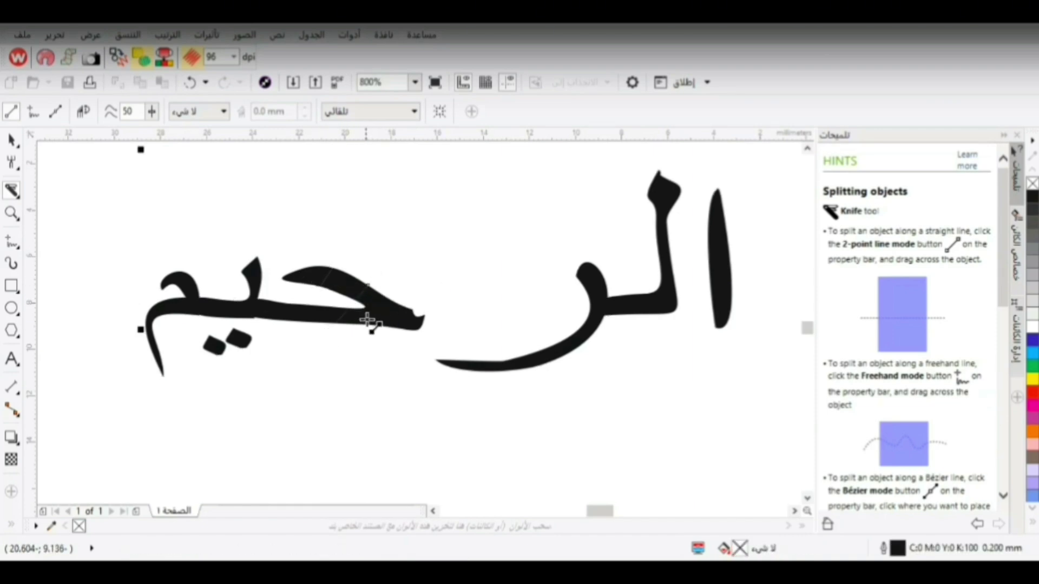
Try pulling the cut part of the letter ح away from the rest, and undo the move
scroll(368, 320, up, 2)
scroll(395, 301, down, 1)
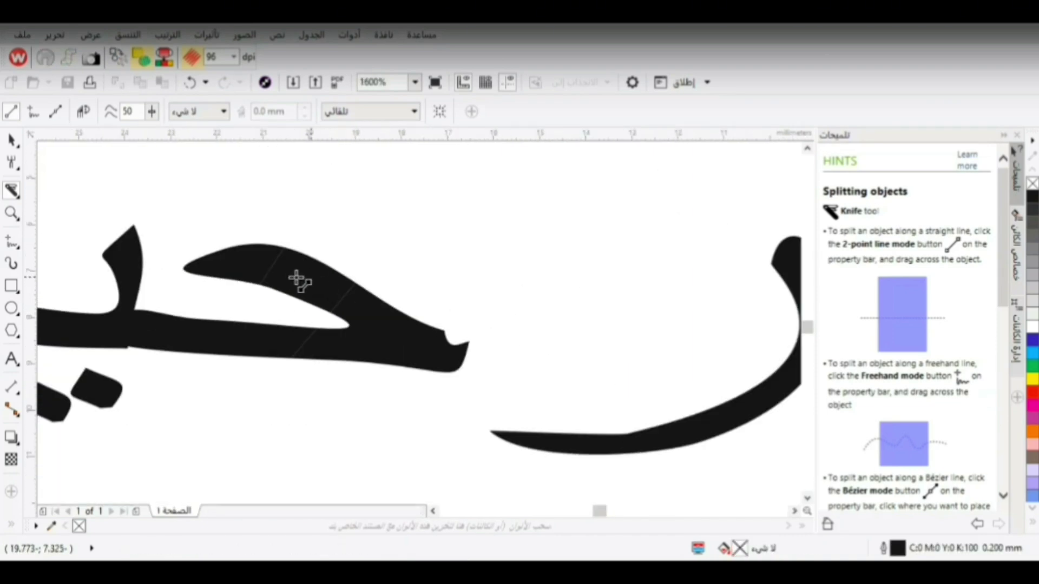
click(12, 141)
drag(312, 289, 355, 242)
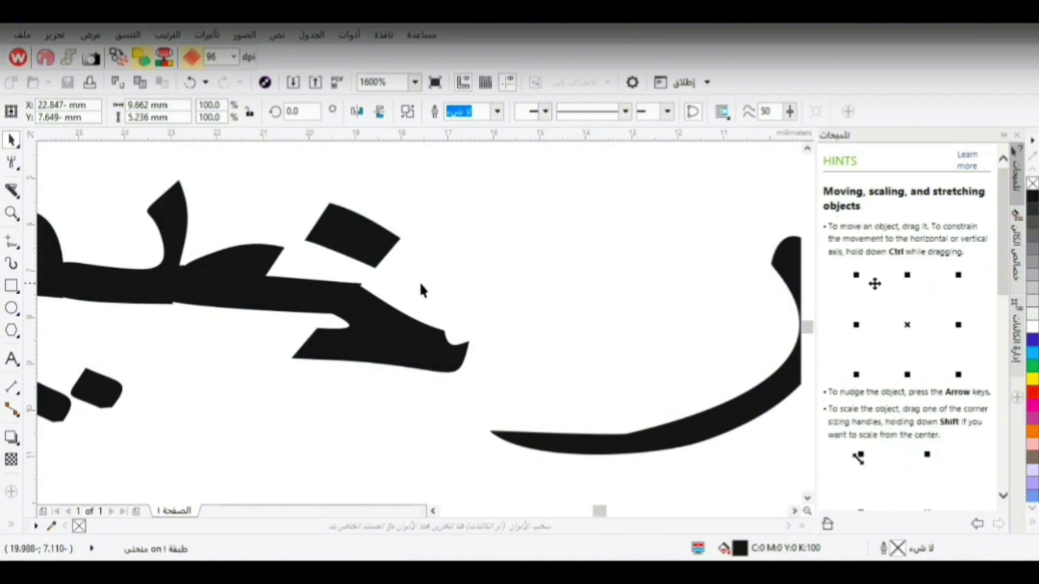
click(191, 82)
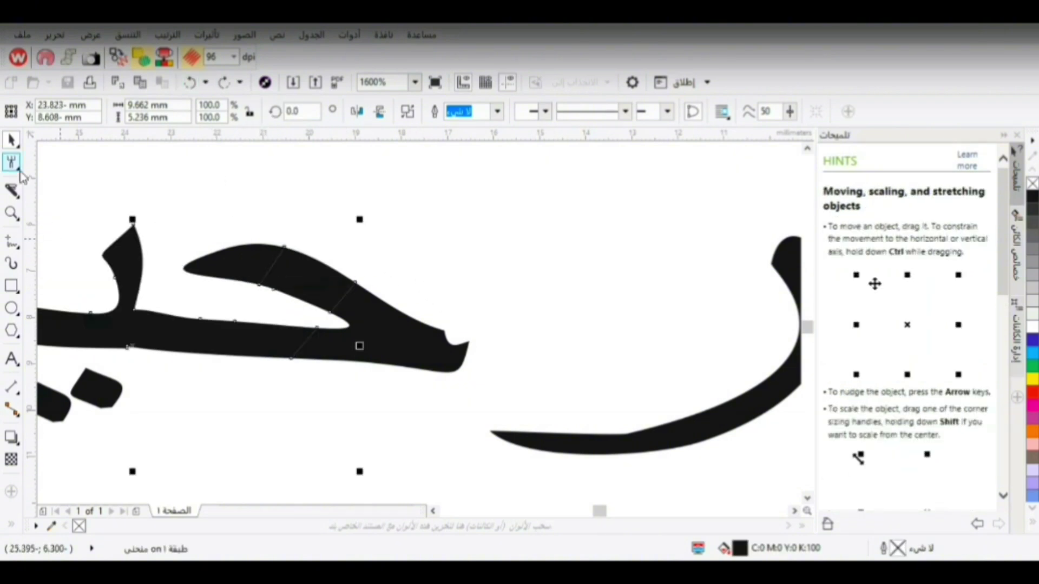
Try the Virtual segment delete tool on the cut-off end of the letter ح, and undo the deletion
click(16, 196)
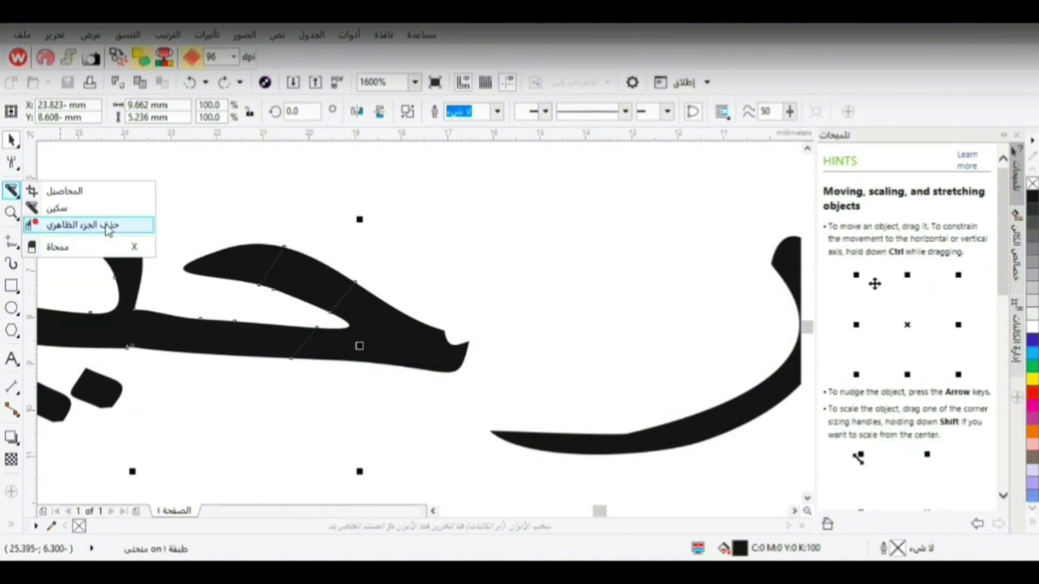
click(81, 225)
scroll(261, 242, up, 2)
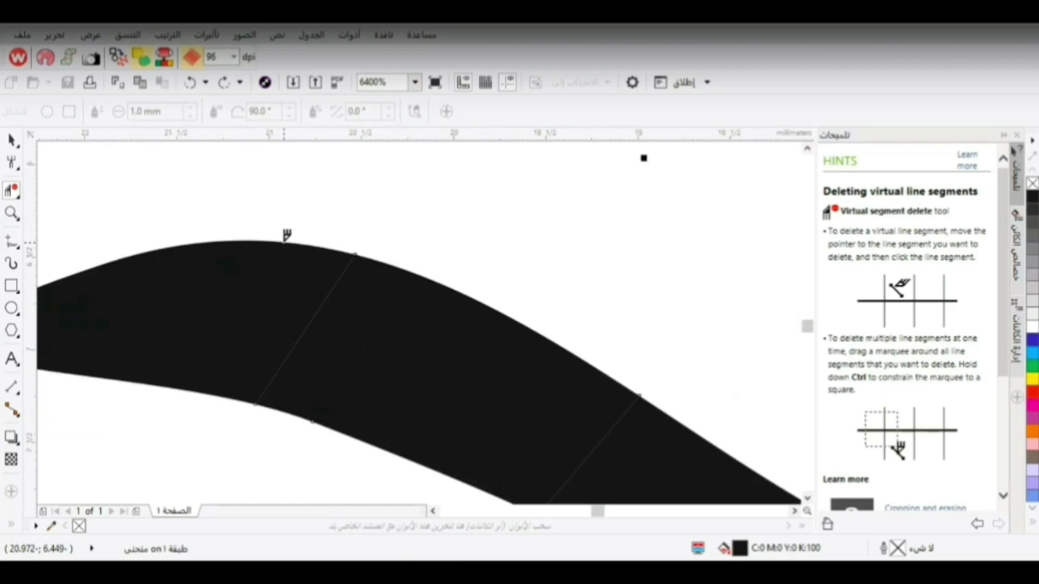
scroll(762, 432, down, 1)
scroll(751, 485, up, 1)
drag(724, 470, 788, 448)
scroll(251, 385, down, 4)
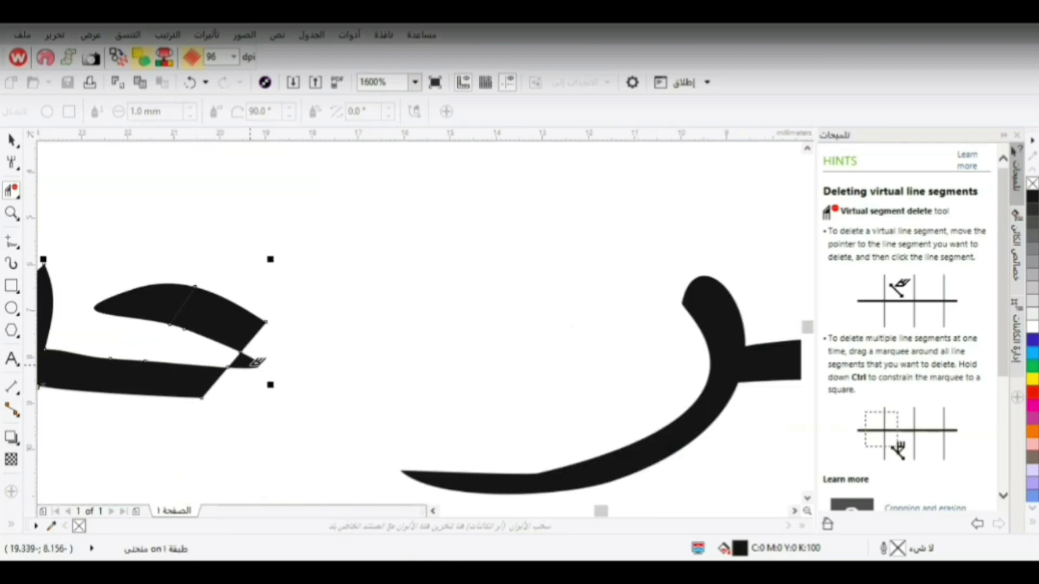
click(195, 85)
click(11, 139)
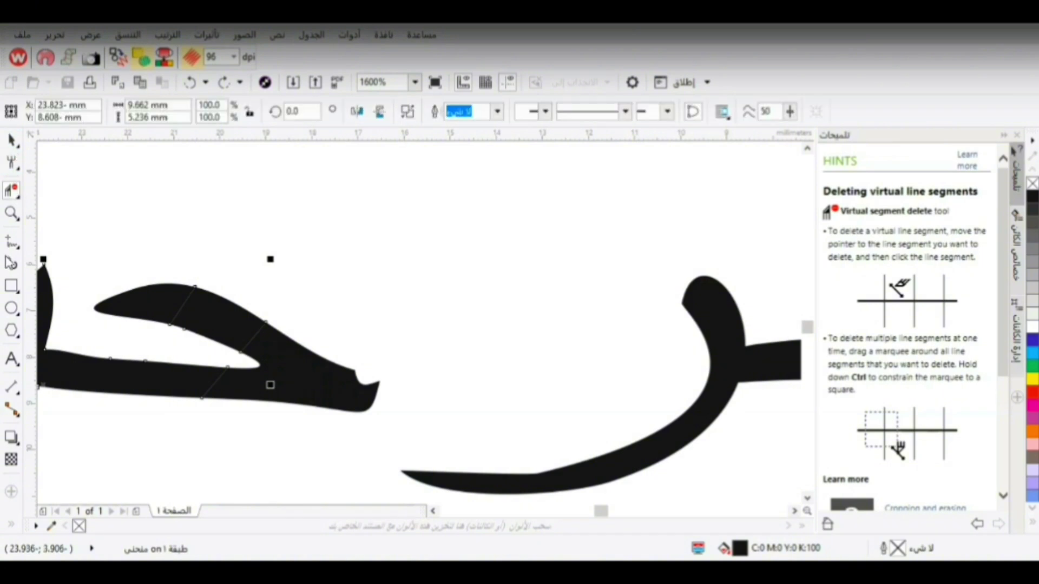
Draw a wavy Freehand line about 5.1 mm wide and 1.8 mm high above the letter ح
click(23, 222)
click(20, 248)
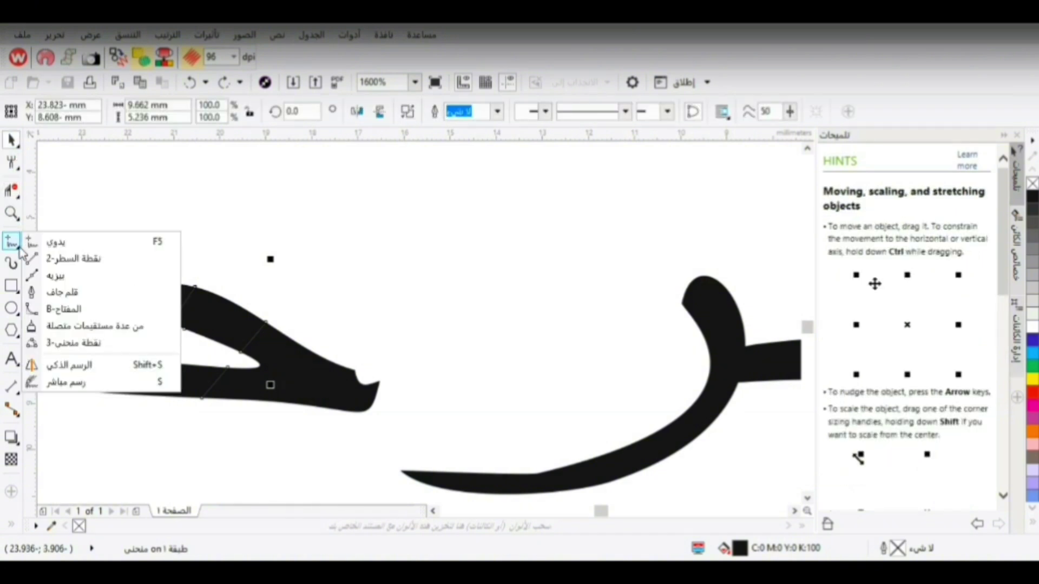
click(54, 242)
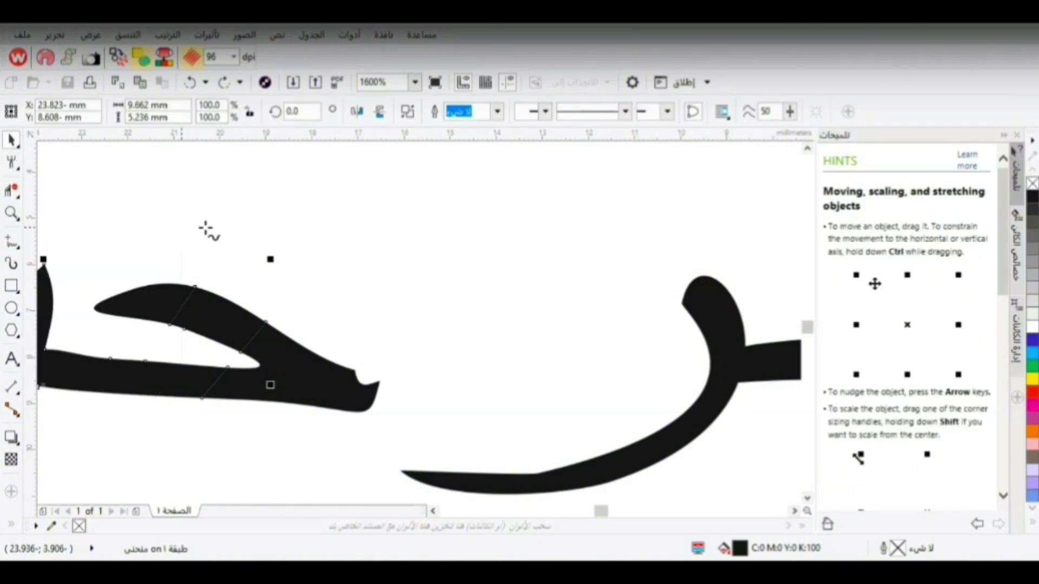
mouse_move(183, 227)
mouse_down()
mouse_move(249, 245)
mouse_move(393, 235)
mouse_move(399, 304)
mouse_up()
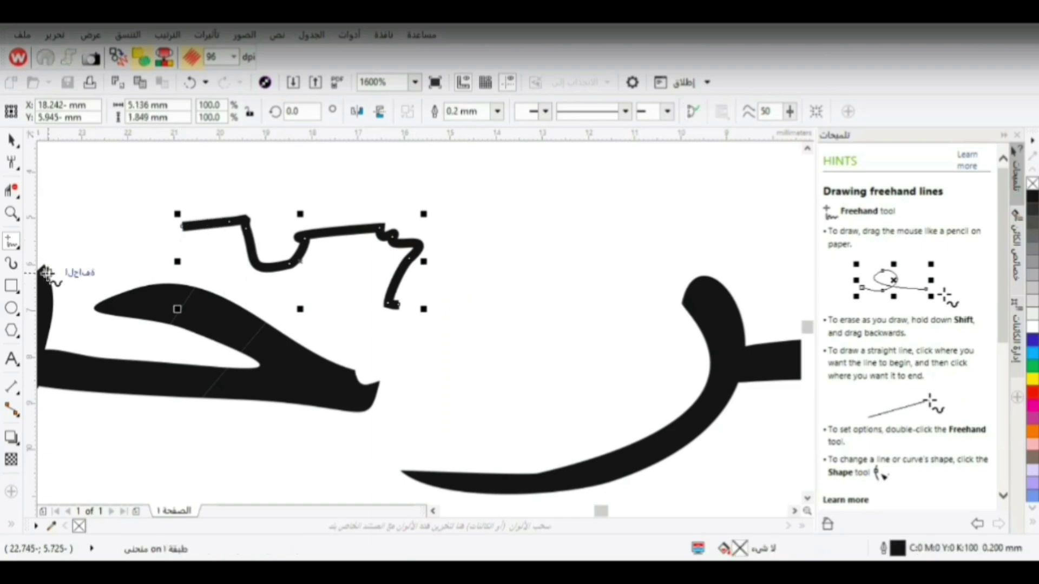
Draw three short, slightly sloping 2-point lines between the letters ح and ر, the lowest about 3.8 mm wide
click(19, 248)
click(54, 260)
mouse_move(477, 291)
mouse_down()
mouse_move(475, 301)
mouse_move(539, 289)
mouse_move(398, 344)
mouse_up()
drag(400, 357, 577, 333)
click(19, 247)
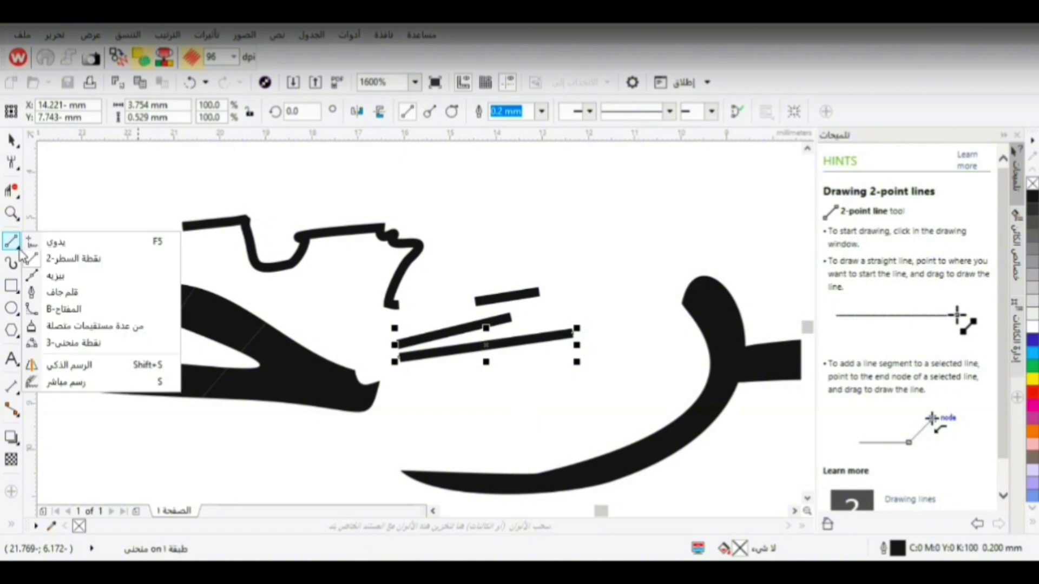
click(63, 309)
click(506, 199)
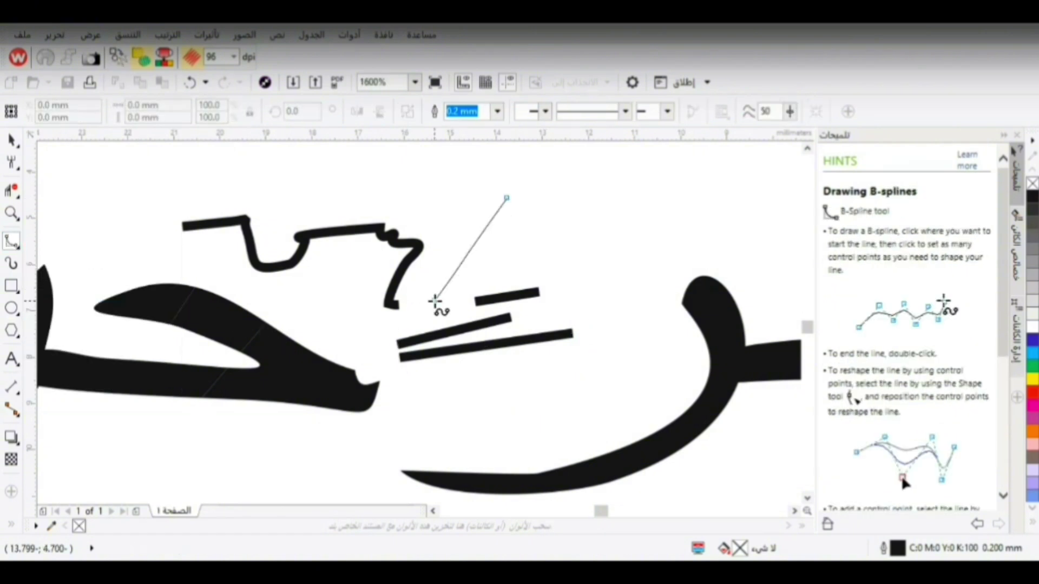
click(571, 257)
double_click(443, 287)
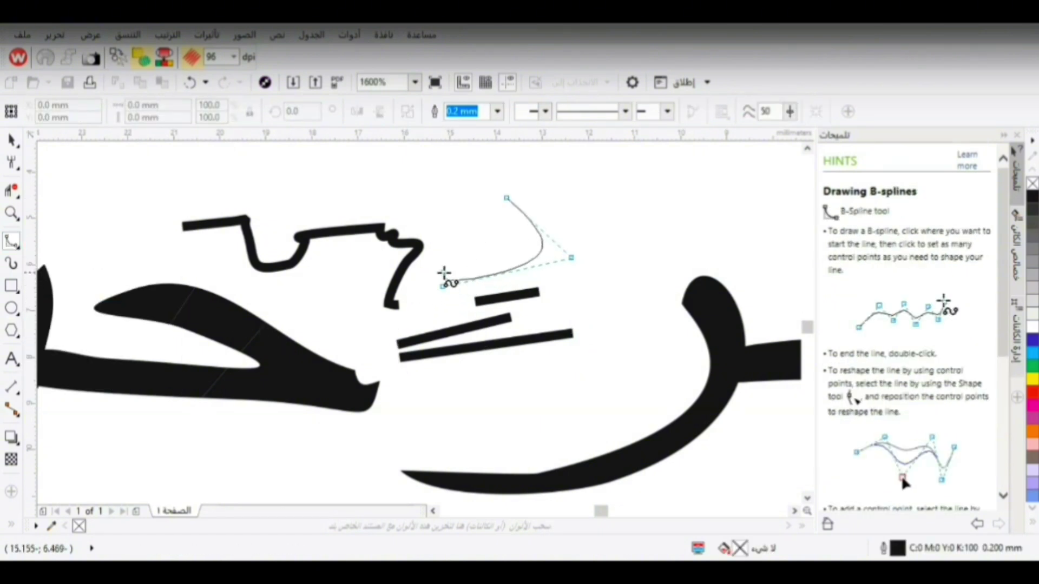
key(space)
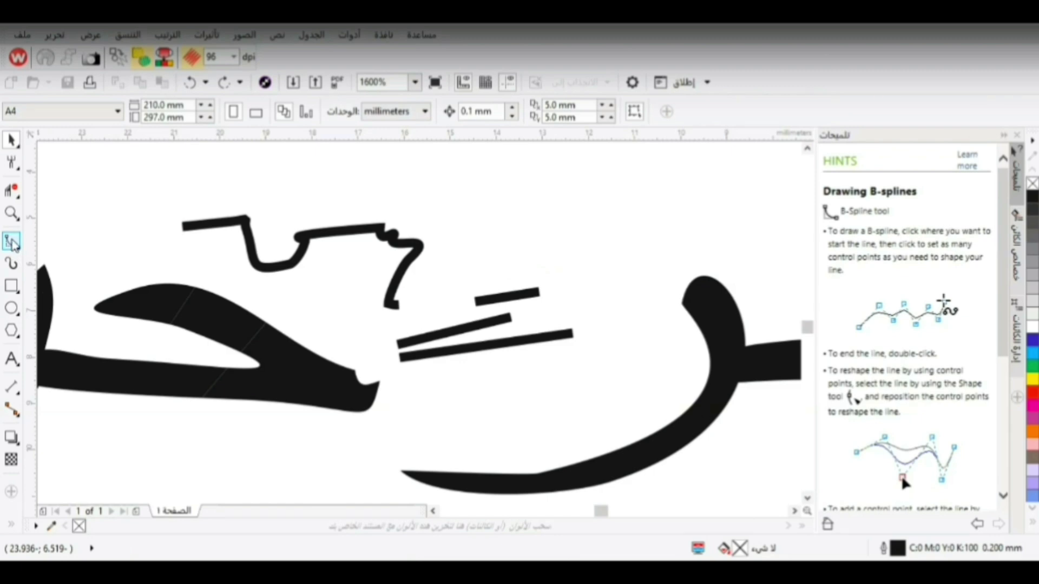
Draw a hook-shaped B-spline curve about 1.2 mm wide and 1.9 mm high just beside the wavy freehand line's end
click(445, 195)
click(508, 263)
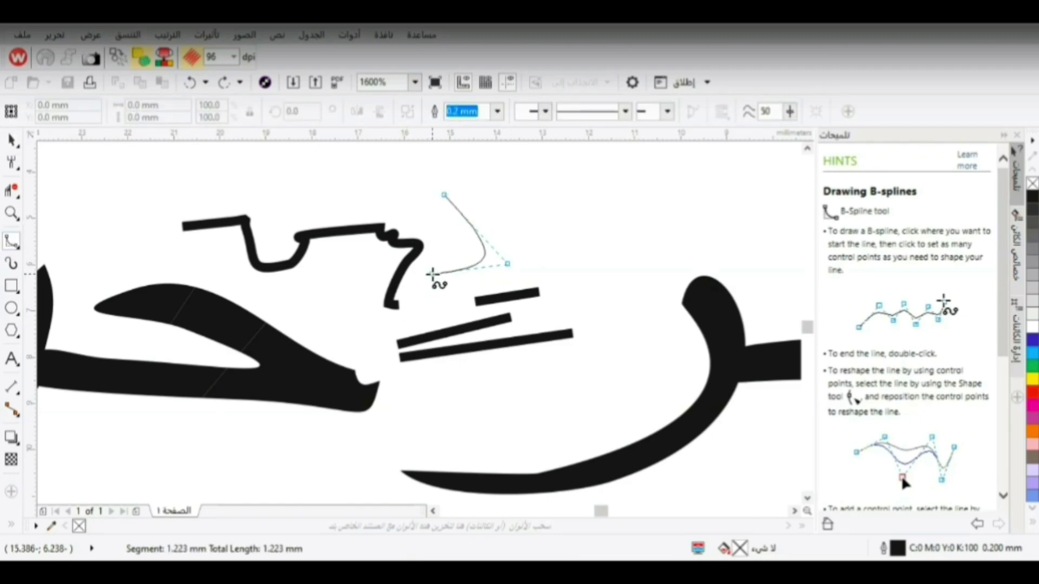
key(Return)
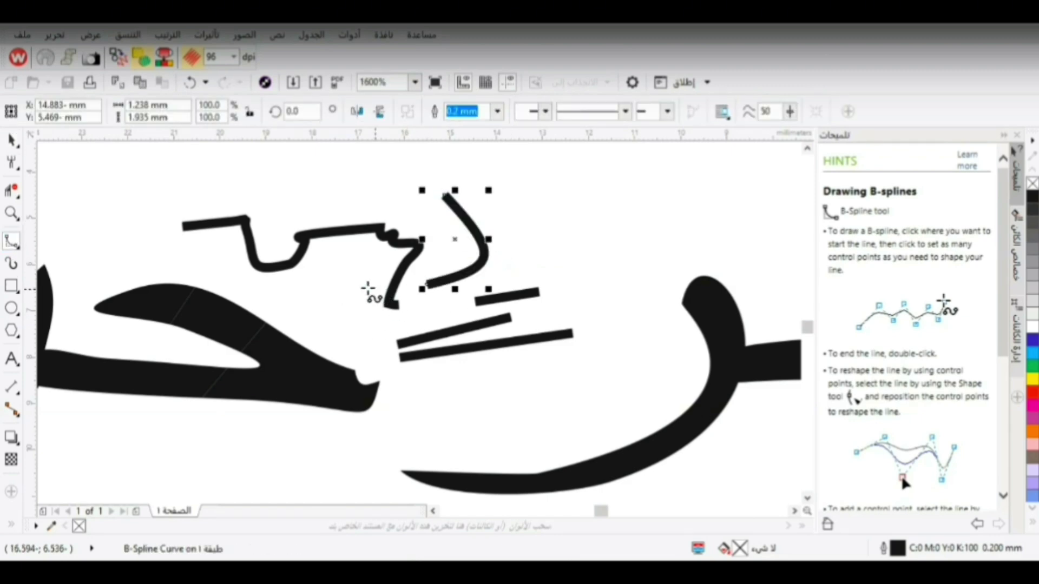
Try a 10.0 mm wide Artistic media preset stroke over the letters ل and ر in الرحيم, and undo it
click(18, 248)
click(29, 314)
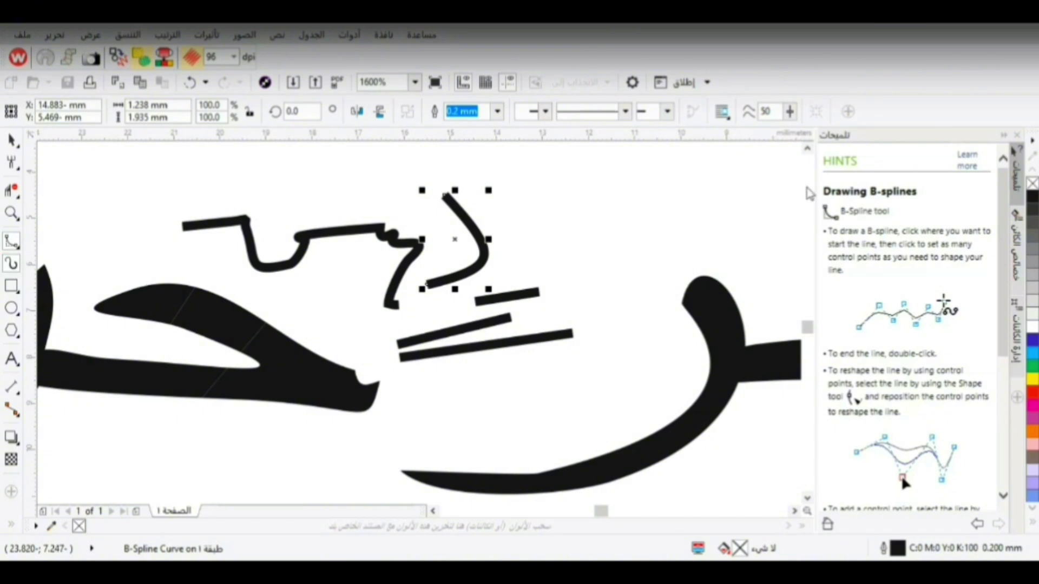
mouse_move(656, 192)
mouse_down()
mouse_move(619, 231)
mouse_move(591, 227)
mouse_up()
scroll(586, 226, down, 2)
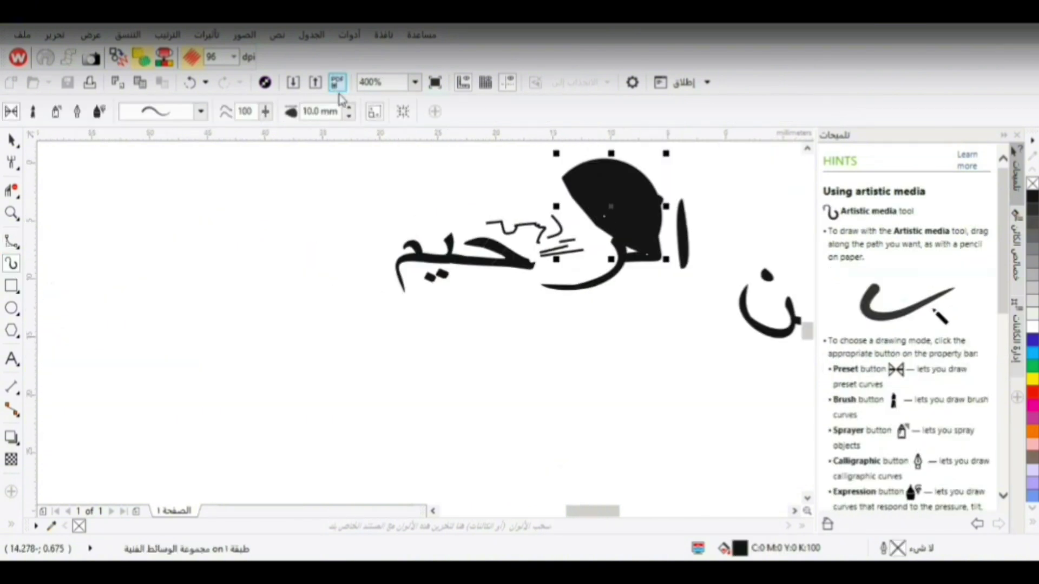
click(190, 82)
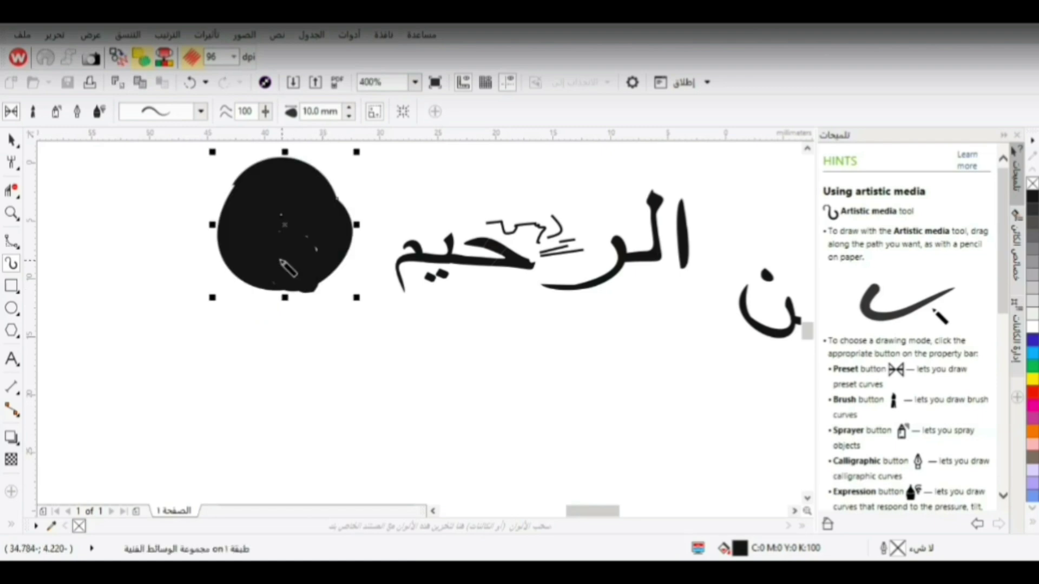
Paint two more 10.0 mm wide Artistic media strokes, one beside and one below the round black stroke
drag(138, 339, 124, 319)
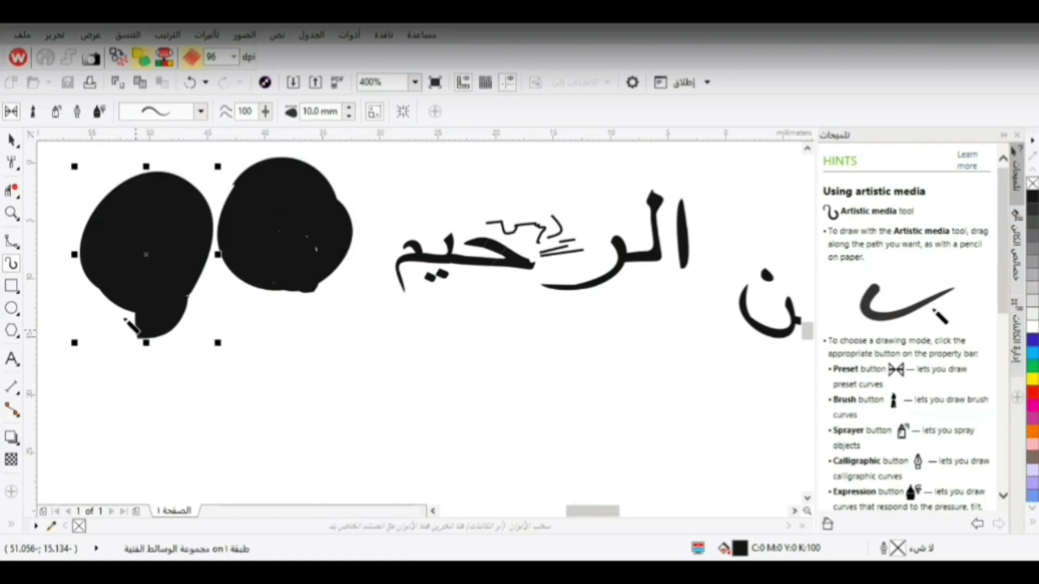
drag(299, 320, 292, 325)
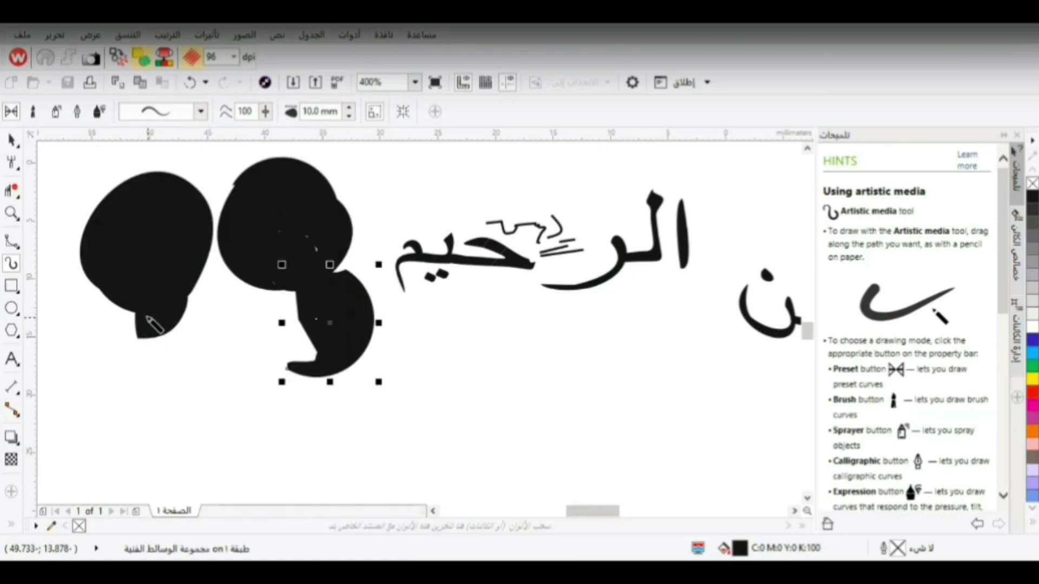
Draw a rectangle about 3.0 mm by 6.7 mm under the far black stroke and a horizontal arrow shape below the word الرحيم
click(11, 286)
drag(191, 338, 154, 416)
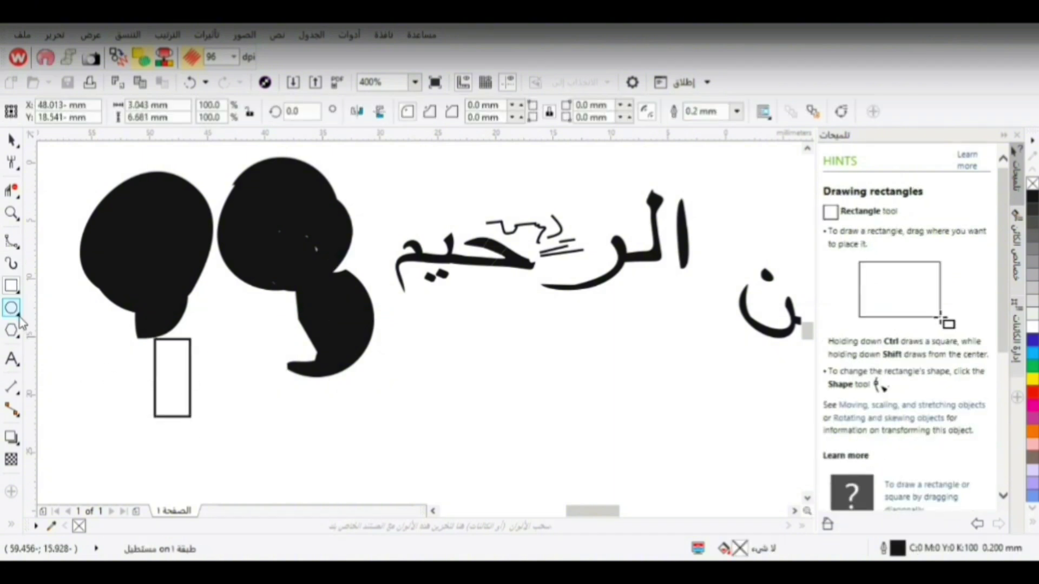
click(13, 335)
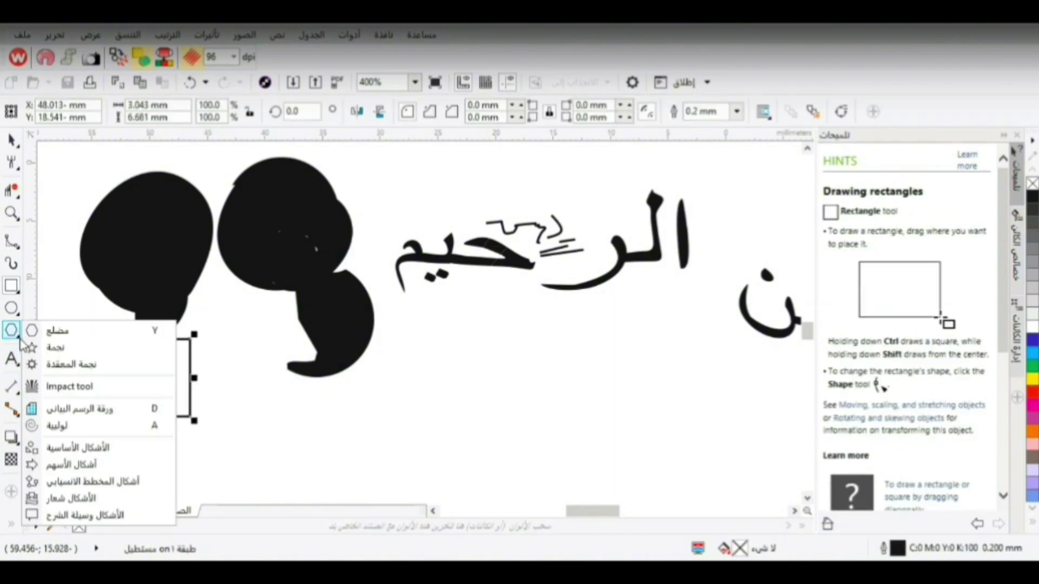
click(53, 470)
drag(368, 409, 520, 465)
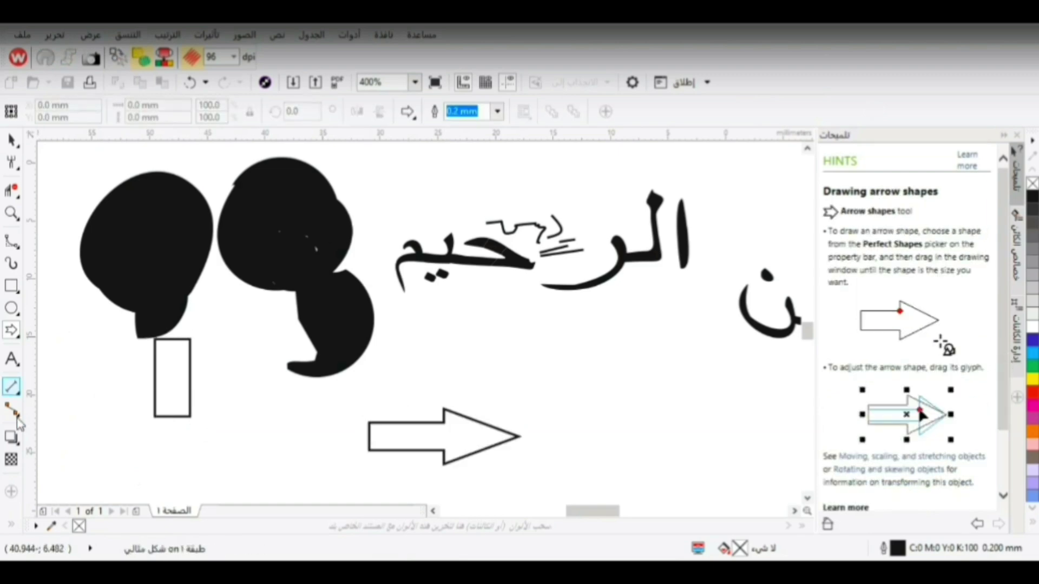
Draw a ribbon banner shape in the empty area between the word الرحيم and the arrow
click(21, 338)
click(81, 499)
drag(702, 334, 528, 401)
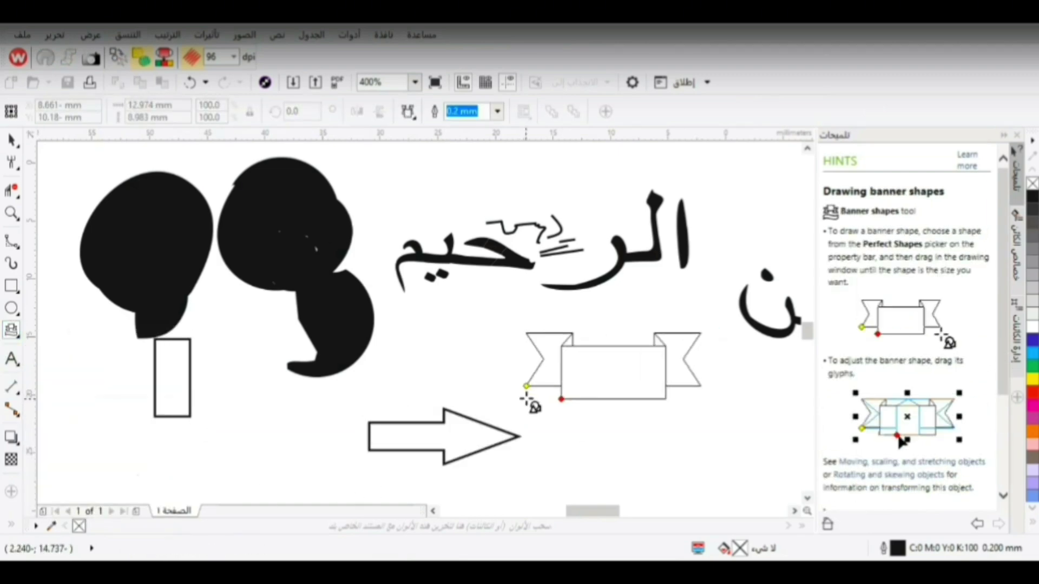
key(Escape)
click(21, 338)
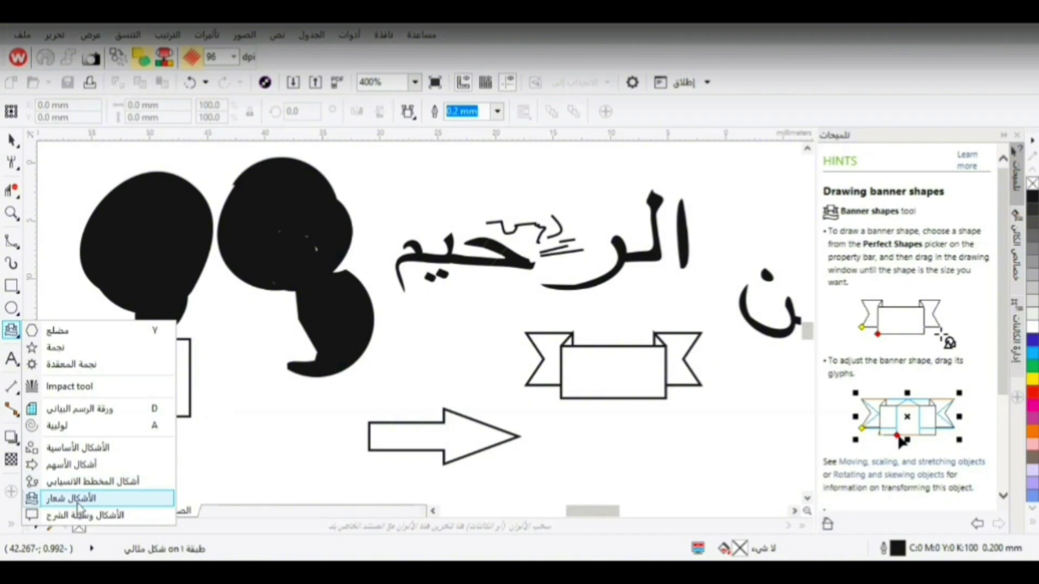
Draw a Radial effect with the Impact tool below the hooked black stroke, plus a smaller one overlapping its lower edge
click(70, 387)
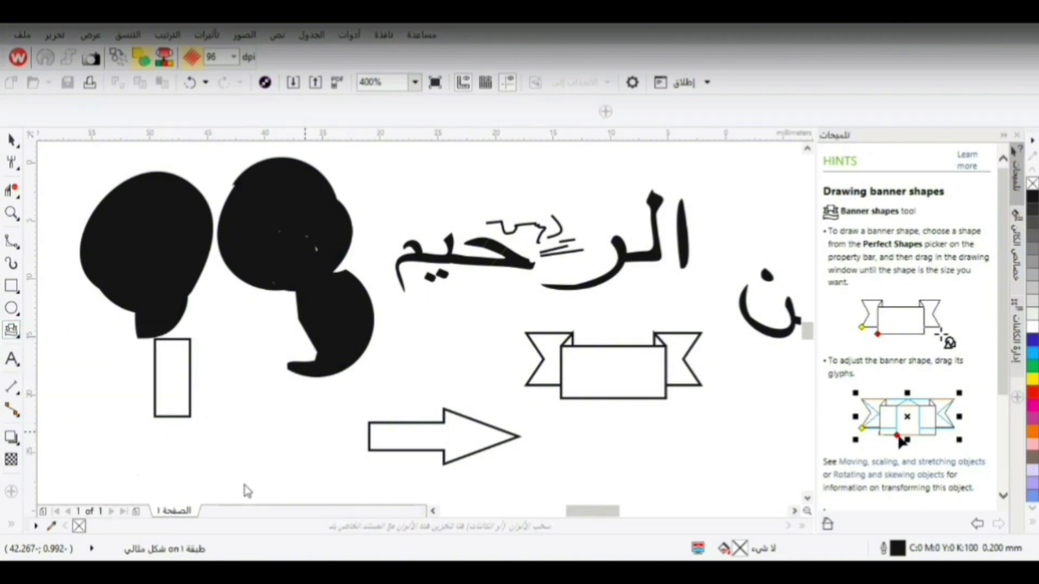
drag(230, 504, 382, 353)
drag(306, 430, 289, 407)
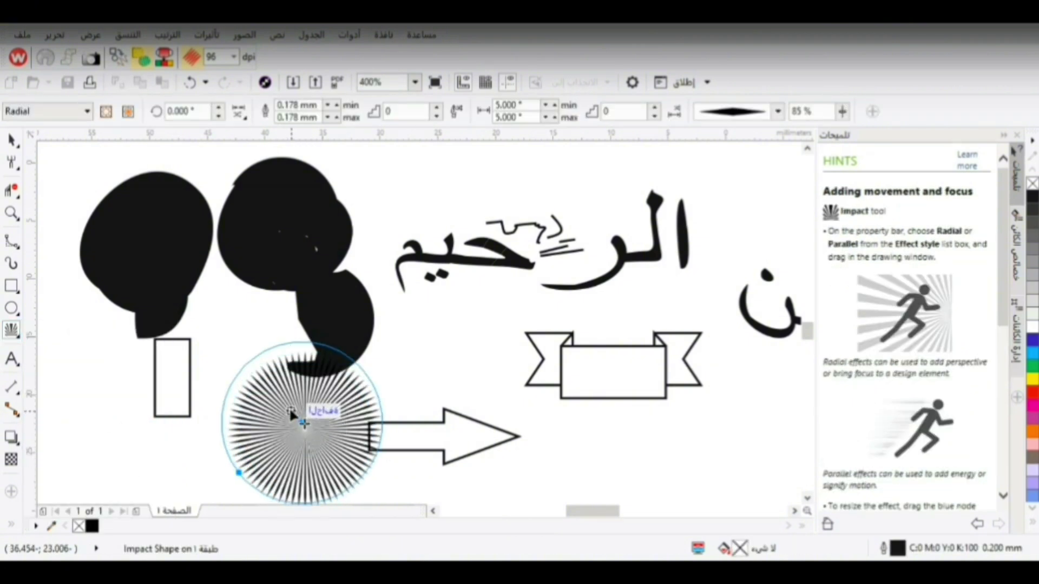
scroll(296, 441, up, 2)
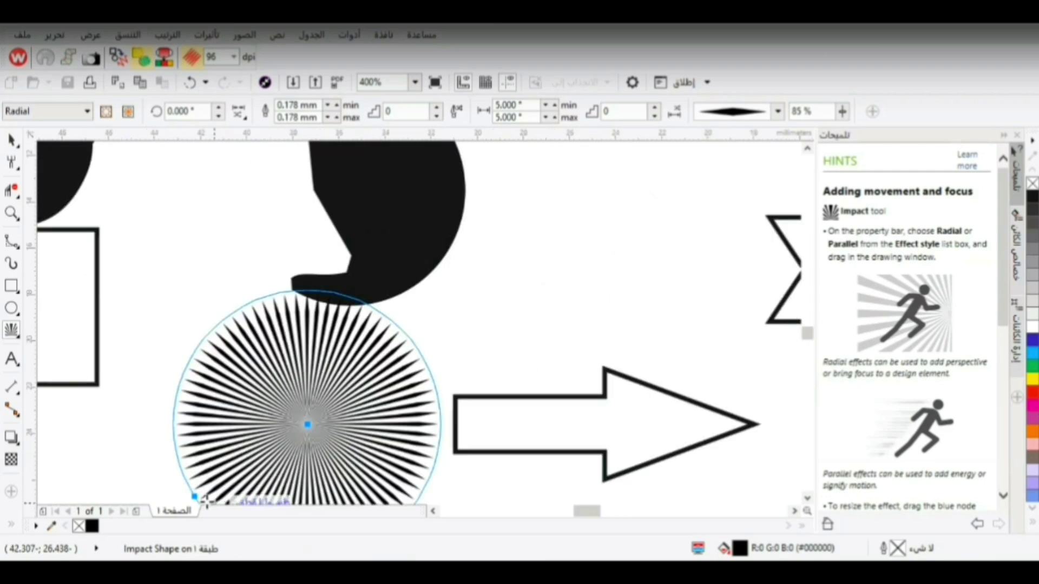
mouse_move(194, 494)
mouse_down()
mouse_move(228, 400)
mouse_move(205, 409)
mouse_up()
scroll(306, 453, down, 2)
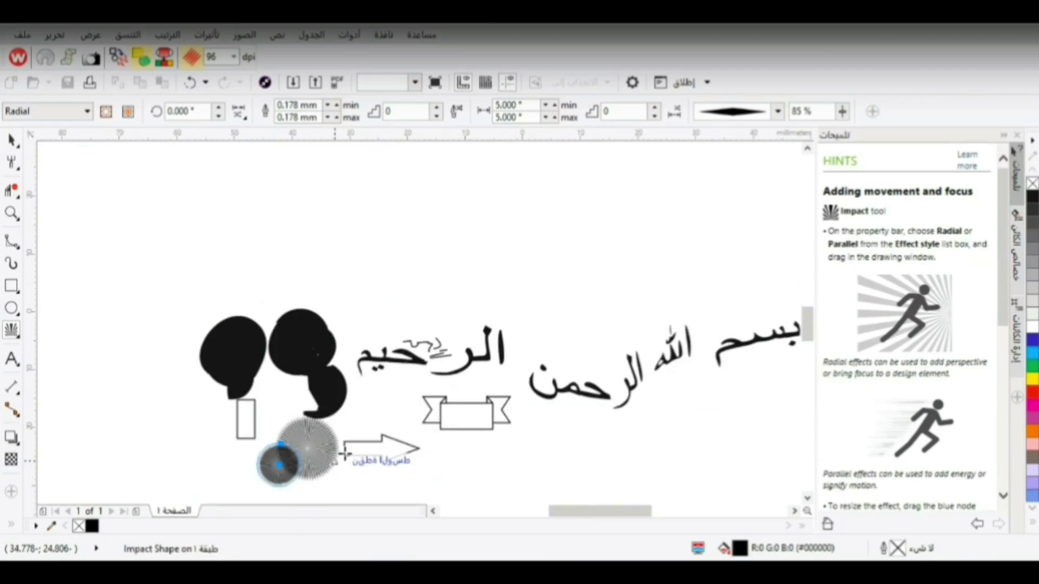
Add small, dense Radial Impact effects overlapping each other at the centre of the larger starburst
drag(323, 453, 351, 419)
scroll(292, 479, up, 4)
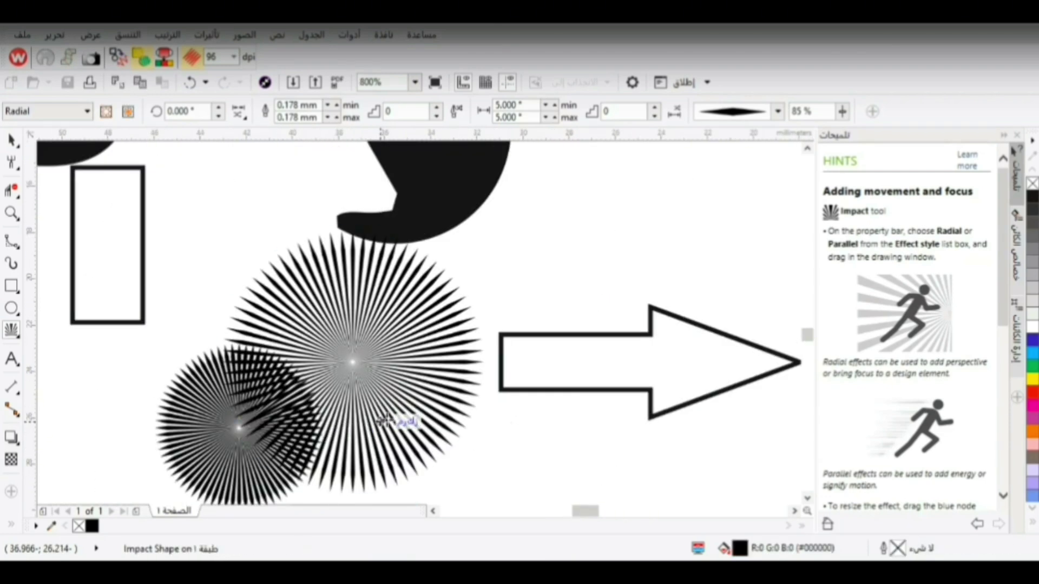
drag(564, 247, 332, 390)
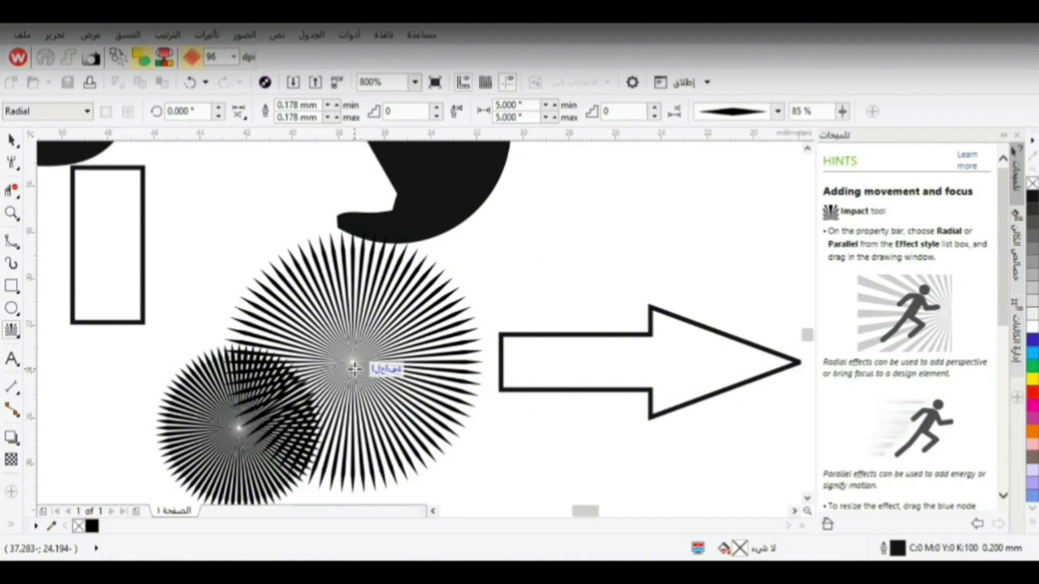
mouse_move(392, 377)
mouse_down()
mouse_move(376, 372)
mouse_move(395, 371)
mouse_up()
scroll(383, 360, up, 2)
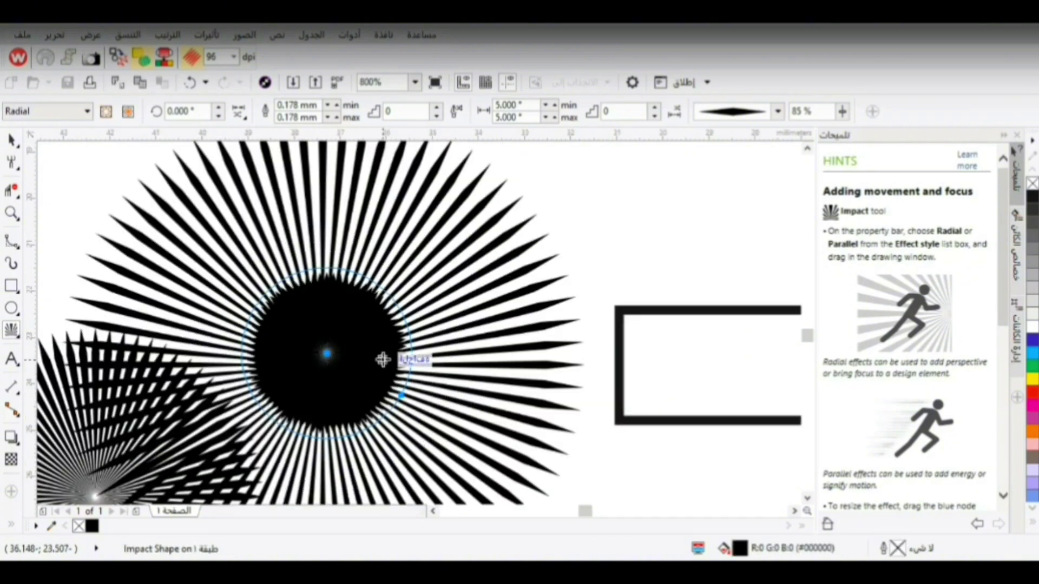
drag(340, 287, 371, 385)
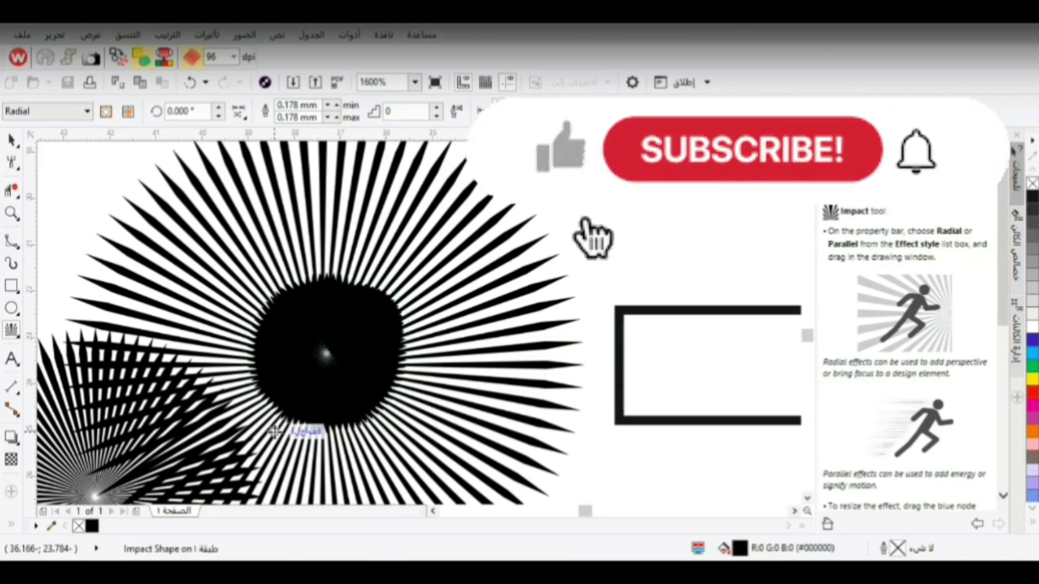
scroll(281, 394, down, 2)
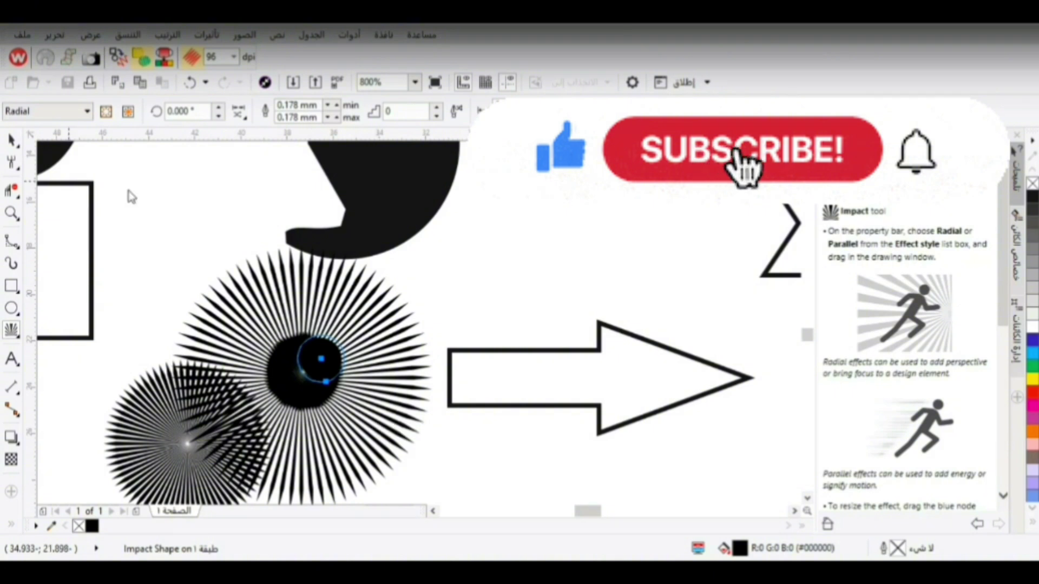
Draw a table of 3 rows and 4 columns above the starbursts and widen it to about 5.5 mm by 5.0 mm
click(20, 368)
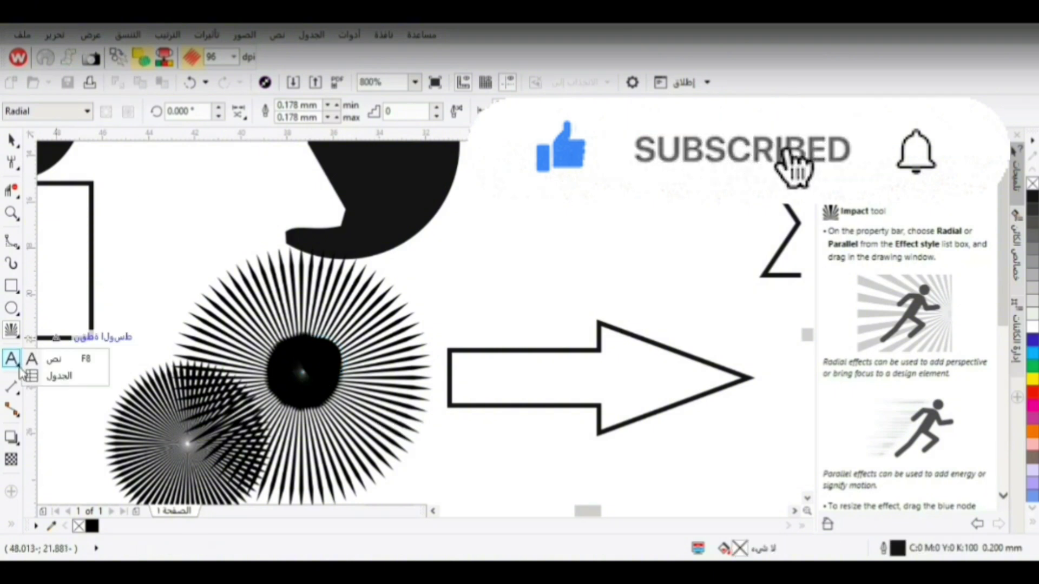
click(54, 376)
drag(150, 161, 193, 280)
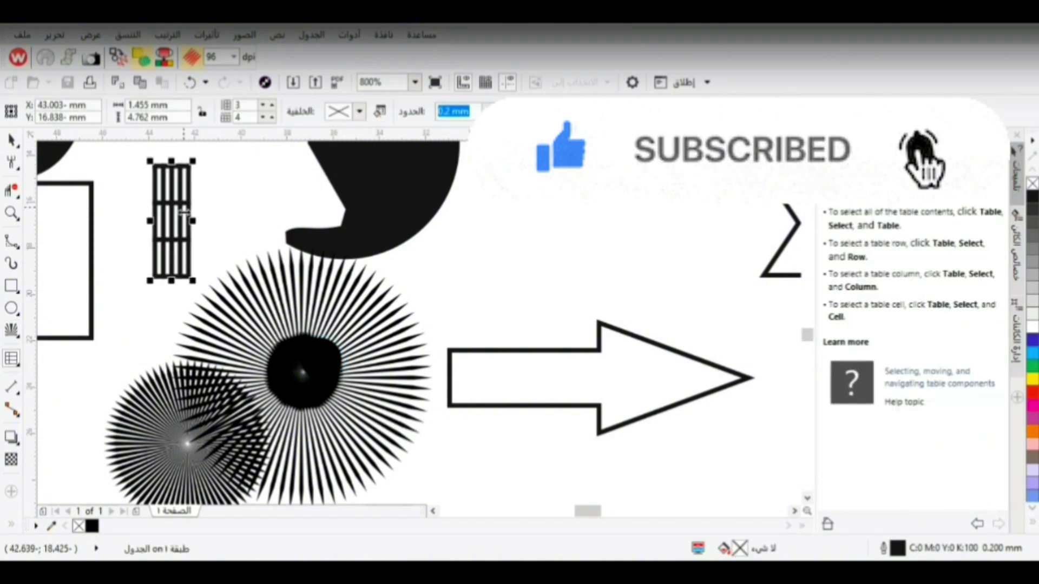
drag(193, 222, 280, 223)
click(166, 183)
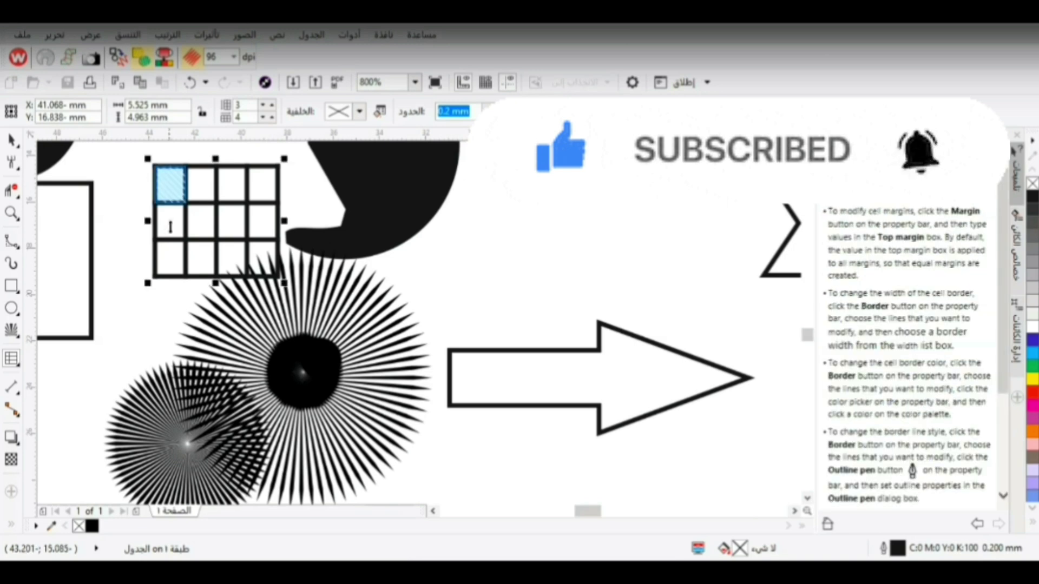
key(space)
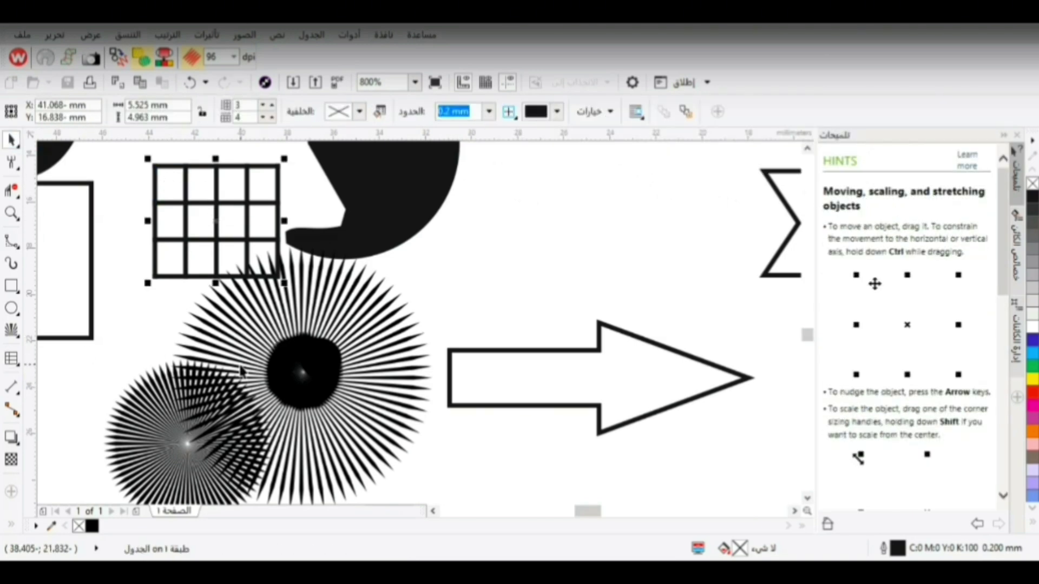
Draw a slanted Parallel dimension line above the arrow shape and place its measurement text across the arrow
click(21, 395)
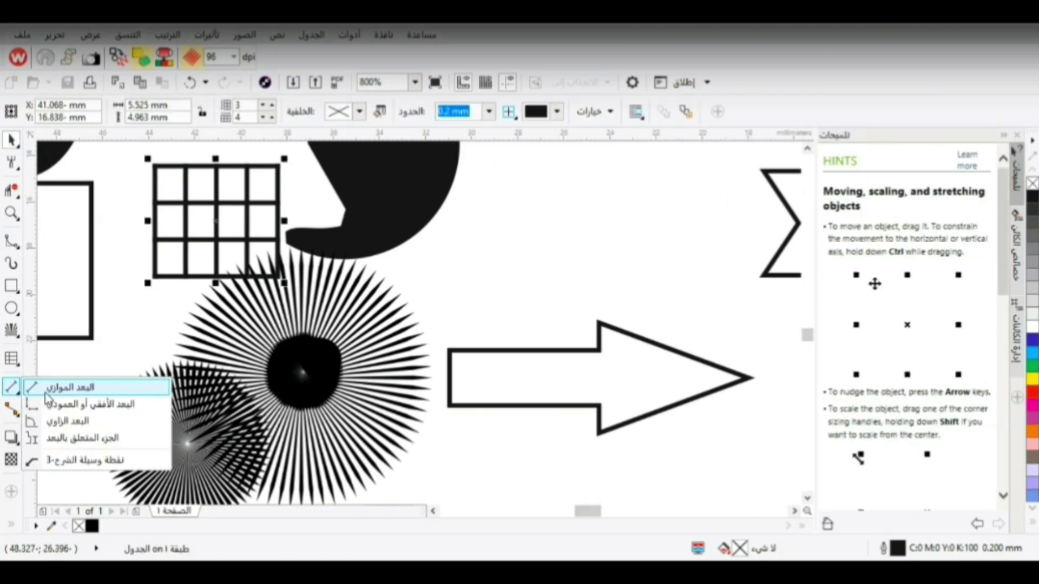
click(76, 388)
drag(649, 243, 526, 276)
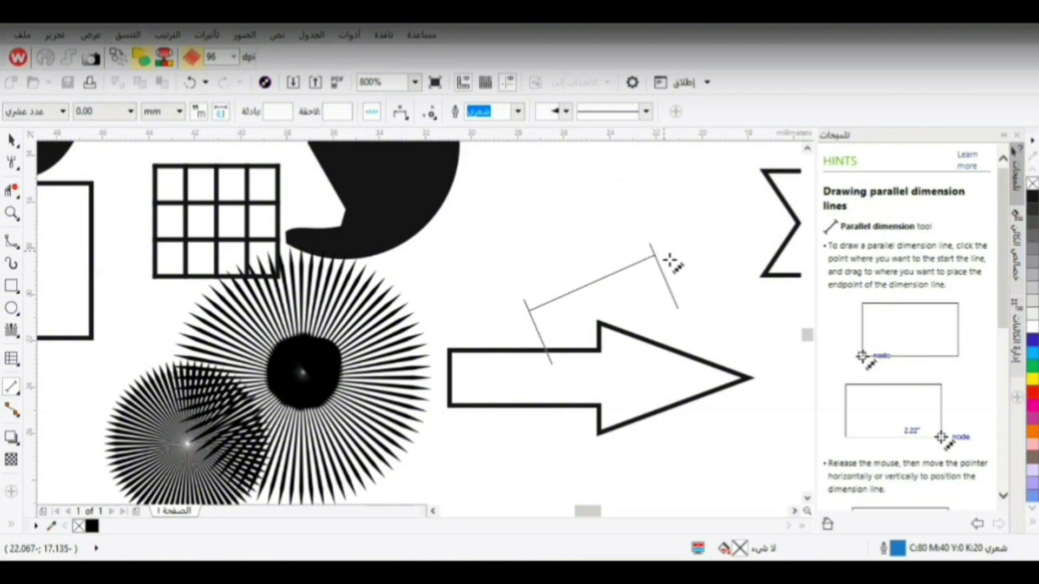
click(518, 400)
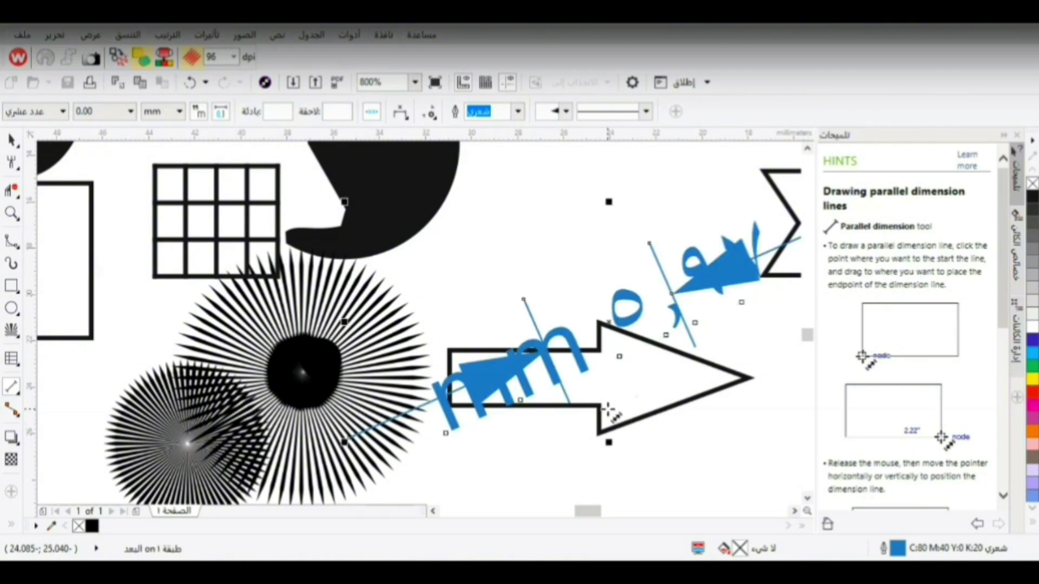
scroll(609, 409, down, 1)
scroll(608, 406, up, 1)
click(19, 416)
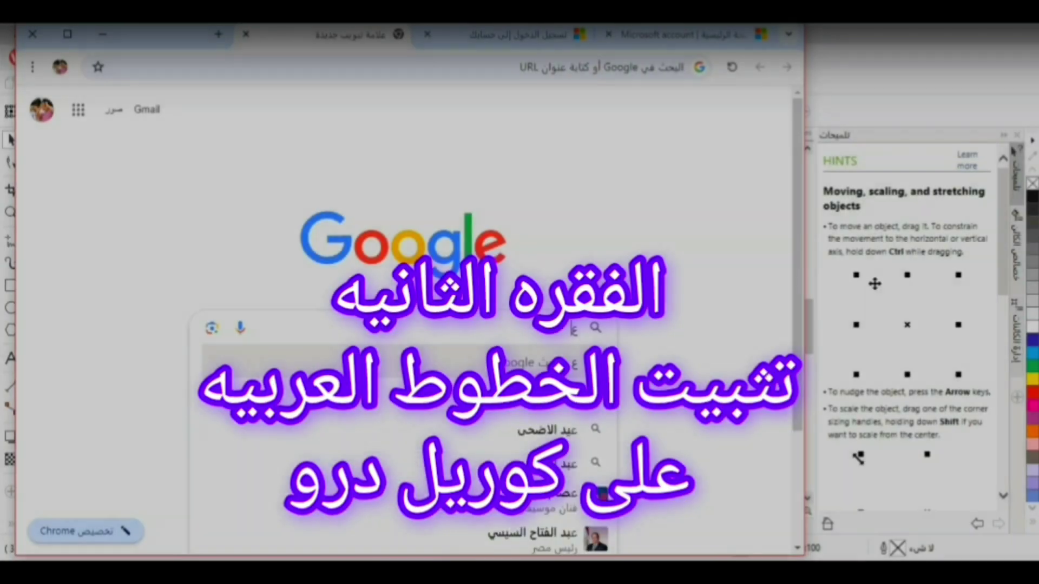
In Chrome, search Google for عرب فونتس and open the arbfonts.com site
text(رب)
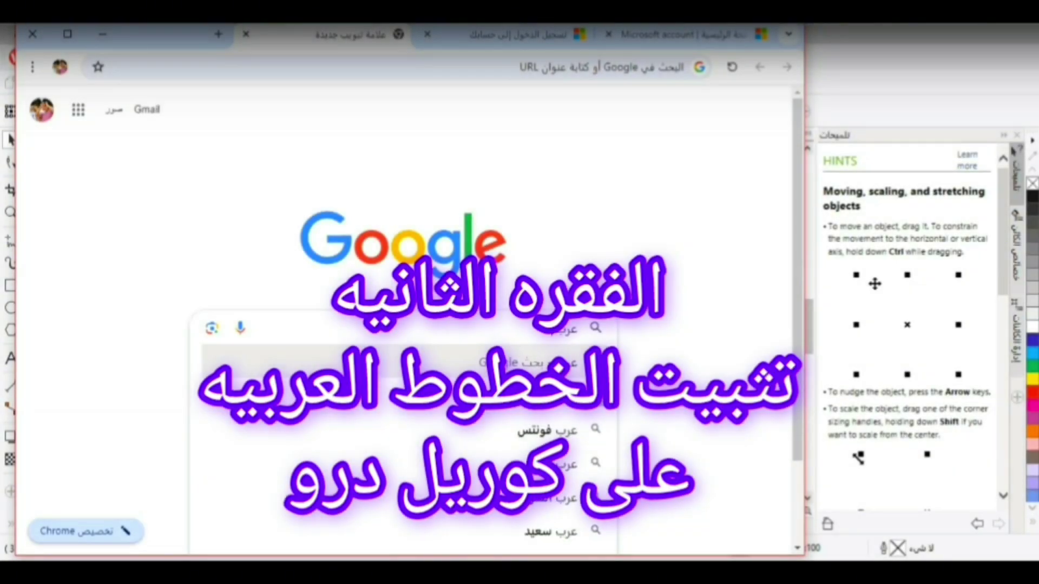
text( فونتس)
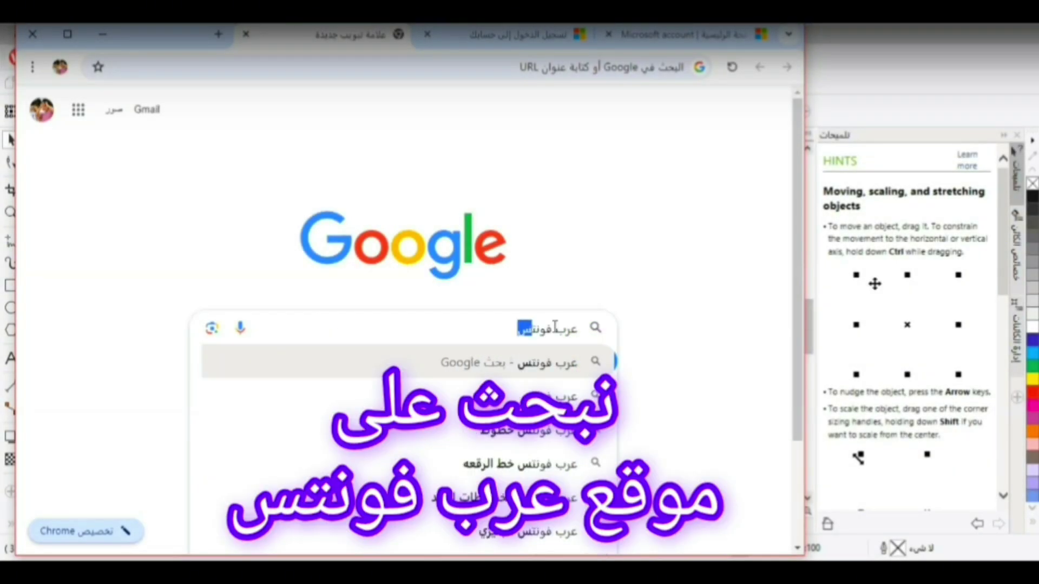
key(Return)
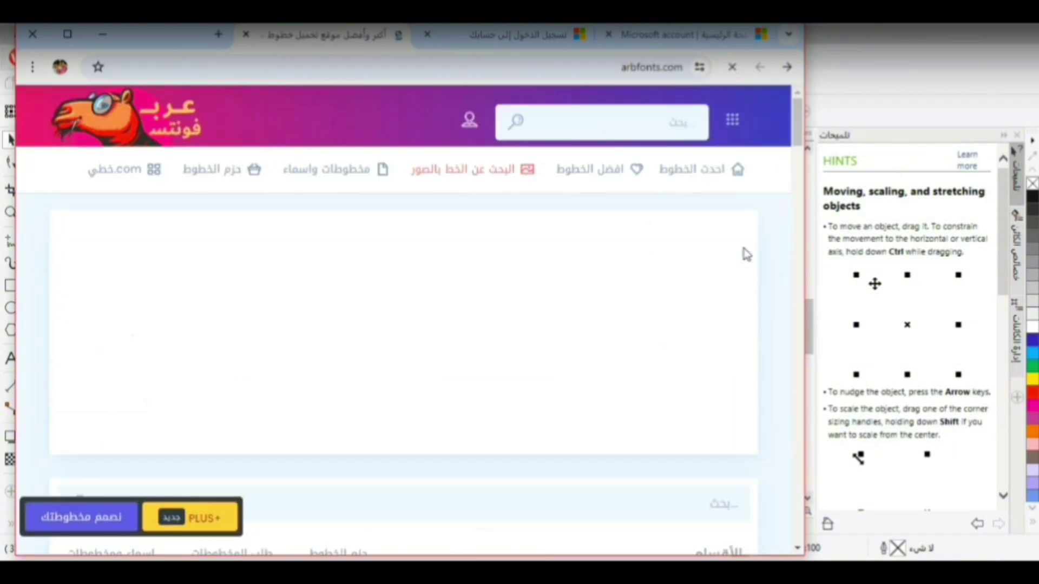
Open the خطوط زخارف ونقوش إسلاميه font category on arbfonts.com and dismiss the advertisement
scroll(598, 405, down, 6)
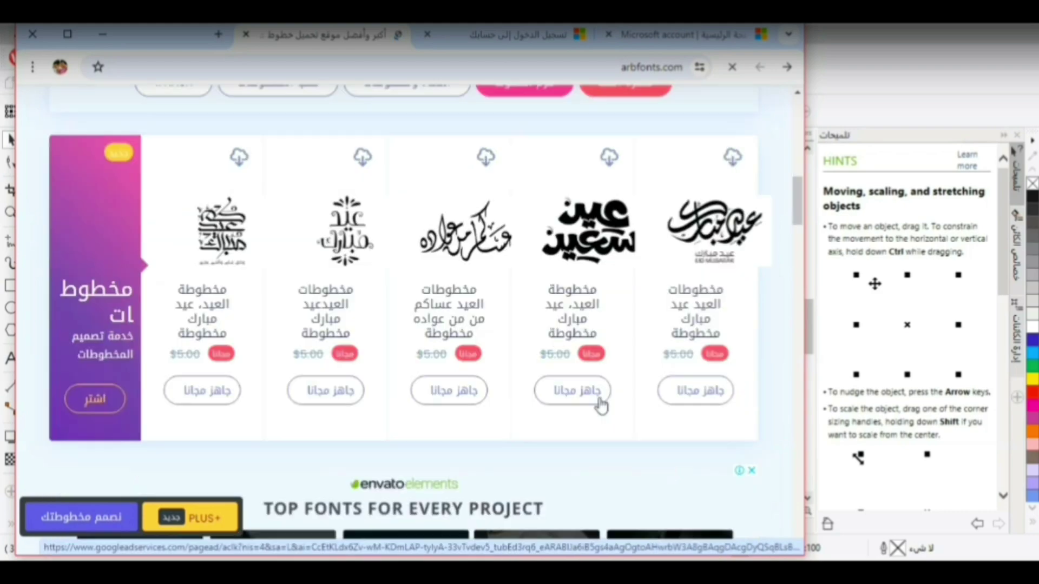
scroll(600, 406, down, 20)
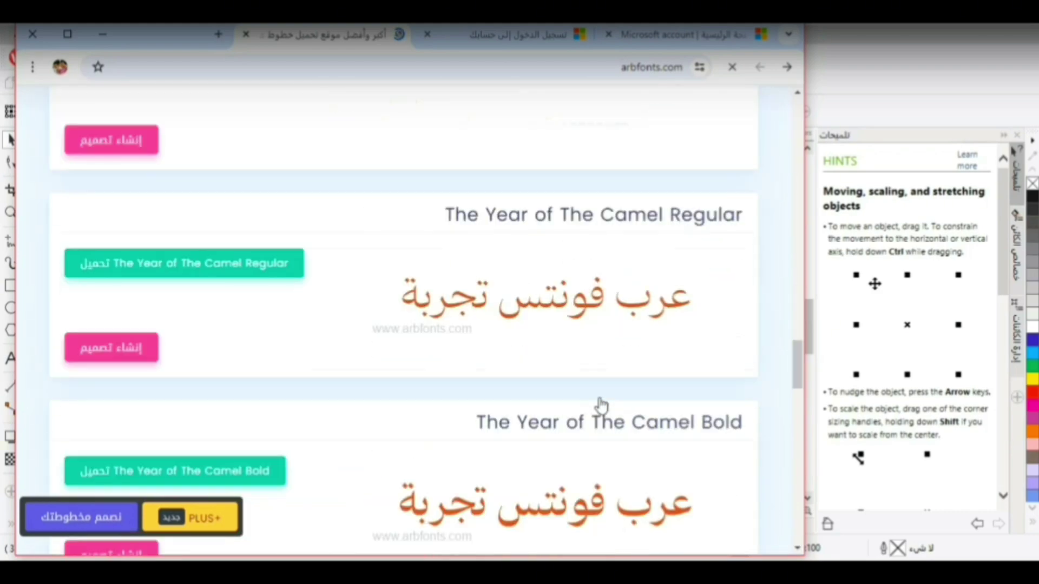
scroll(601, 406, up, 15)
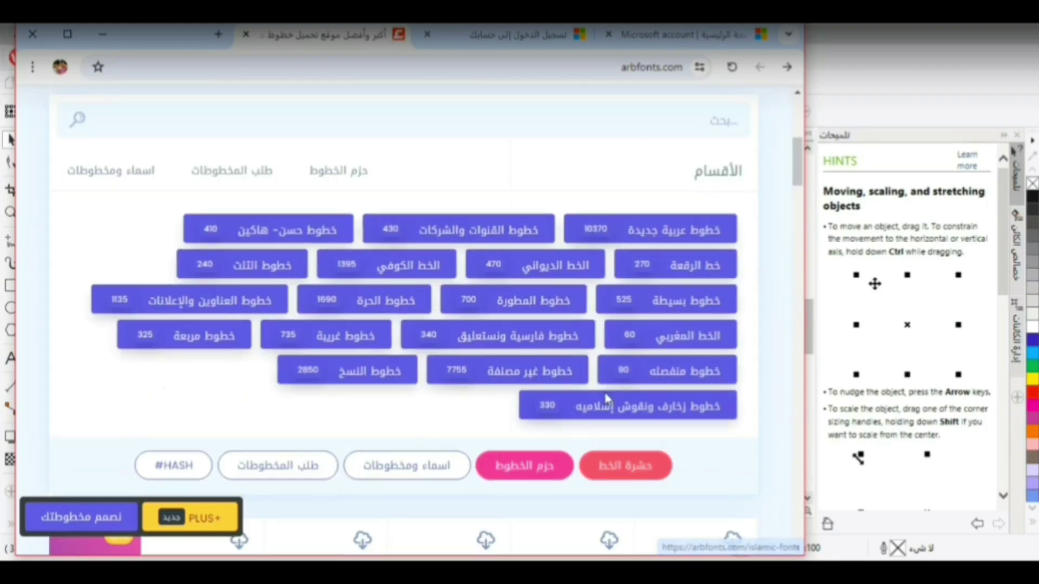
click(638, 414)
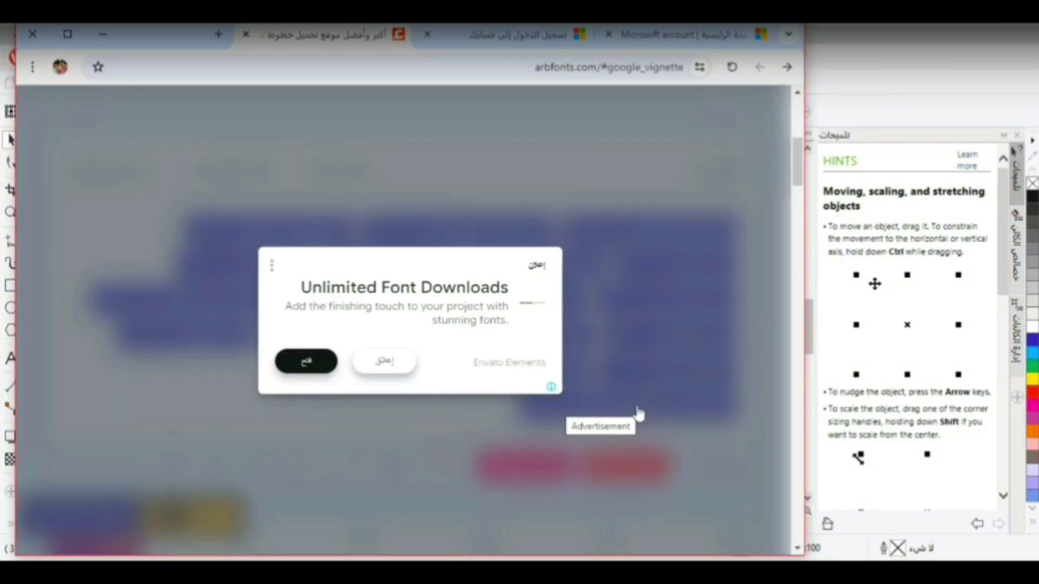
click(380, 366)
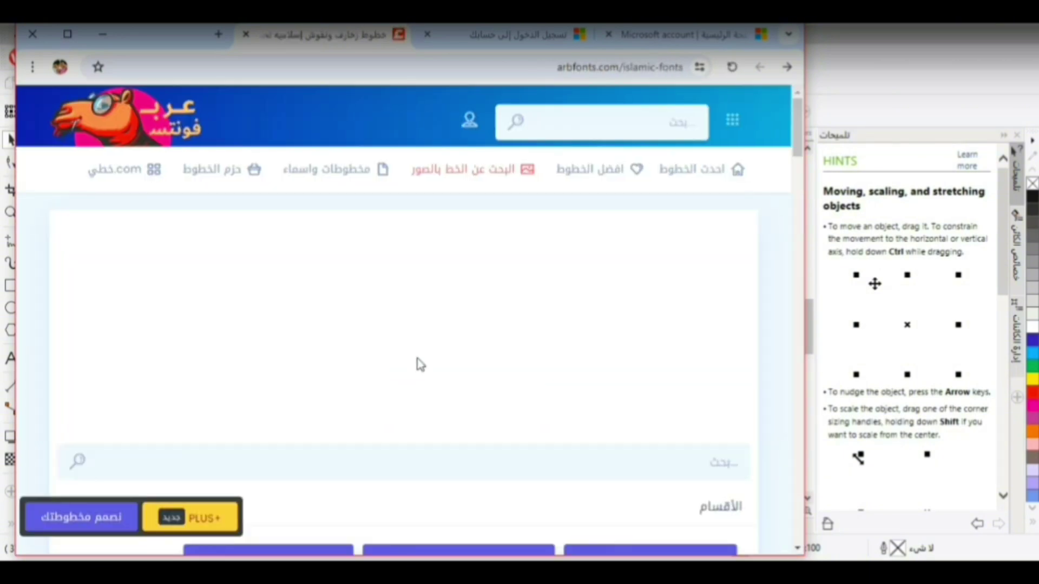
Look through the first page of Islamic ornament fonts and go to page 06 of the category
scroll(419, 364, down, 10)
scroll(420, 364, down, 20)
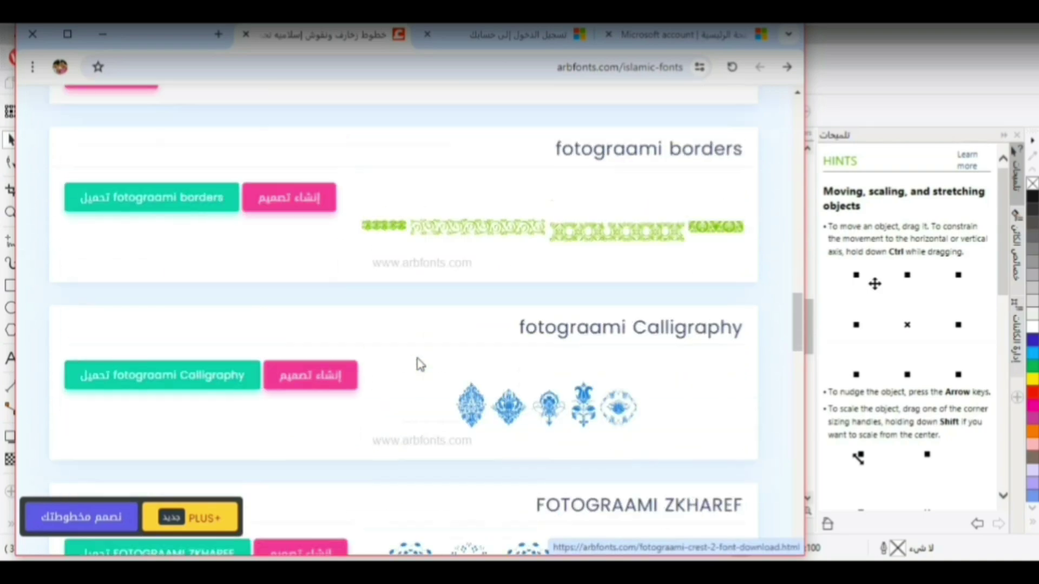
scroll(420, 364, down, 7)
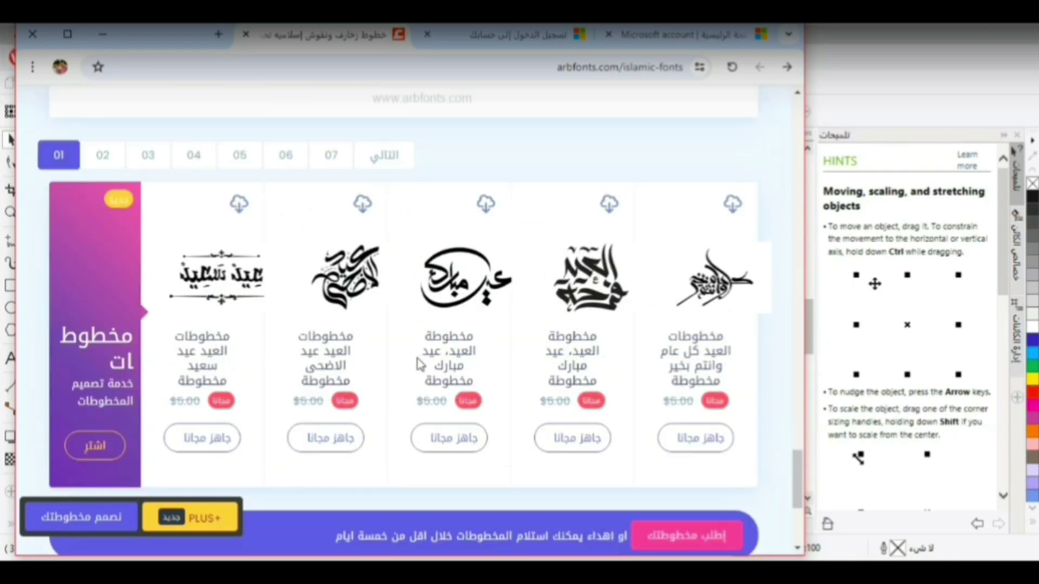
scroll(421, 364, up, 8)
scroll(420, 364, down, 5)
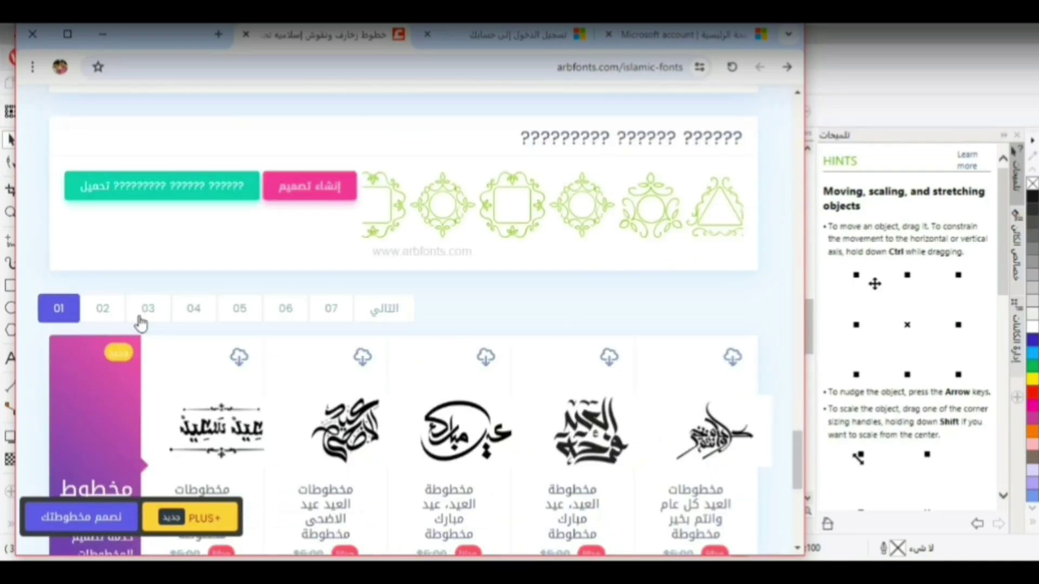
click(287, 308)
Find the Nemad font in the list, open its page and download the font file
scroll(533, 399, down, 12)
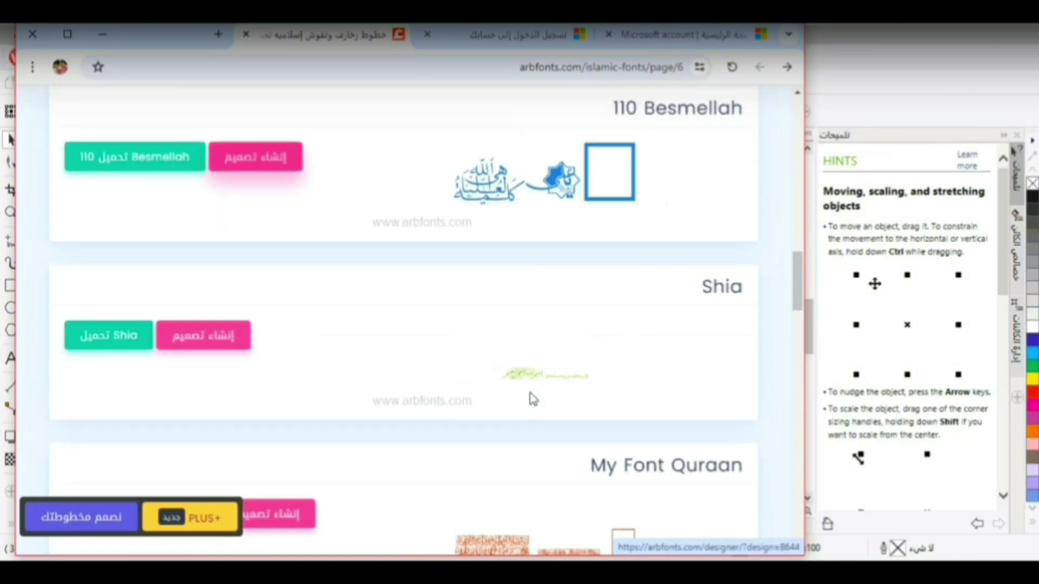
scroll(531, 398, down, 12)
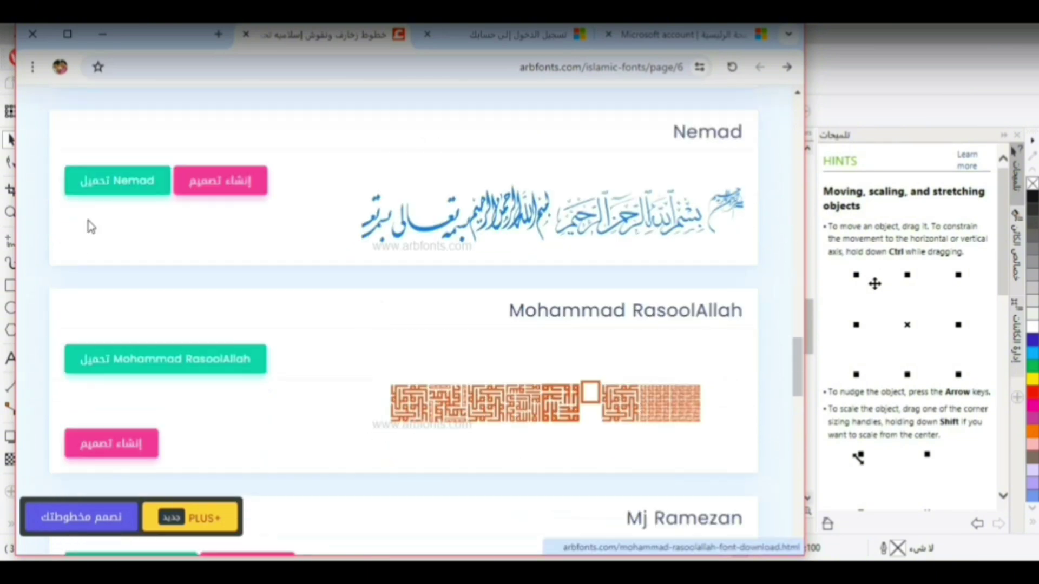
click(122, 181)
scroll(407, 267, down, 5)
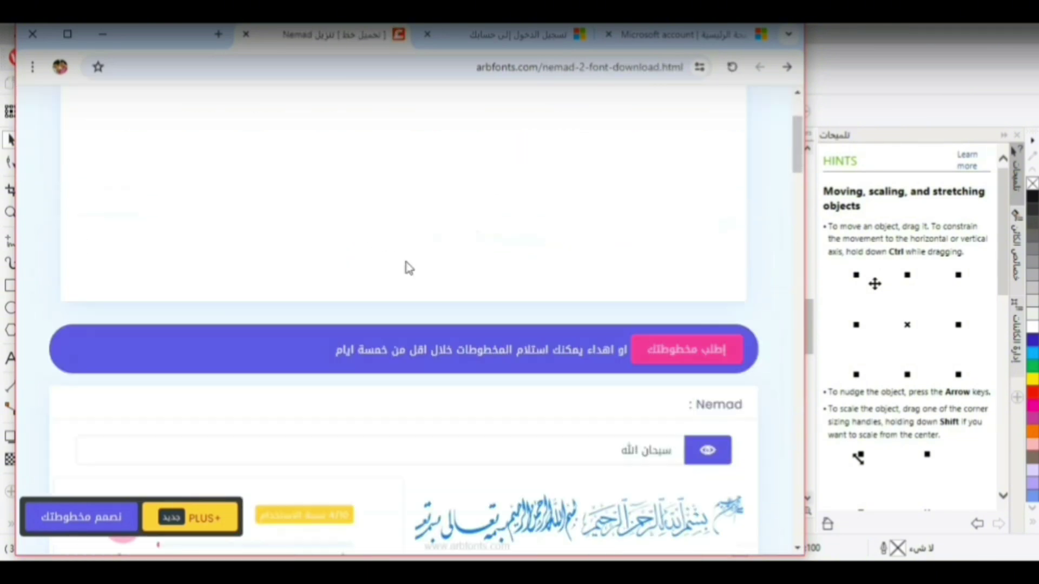
scroll(408, 268, down, 1)
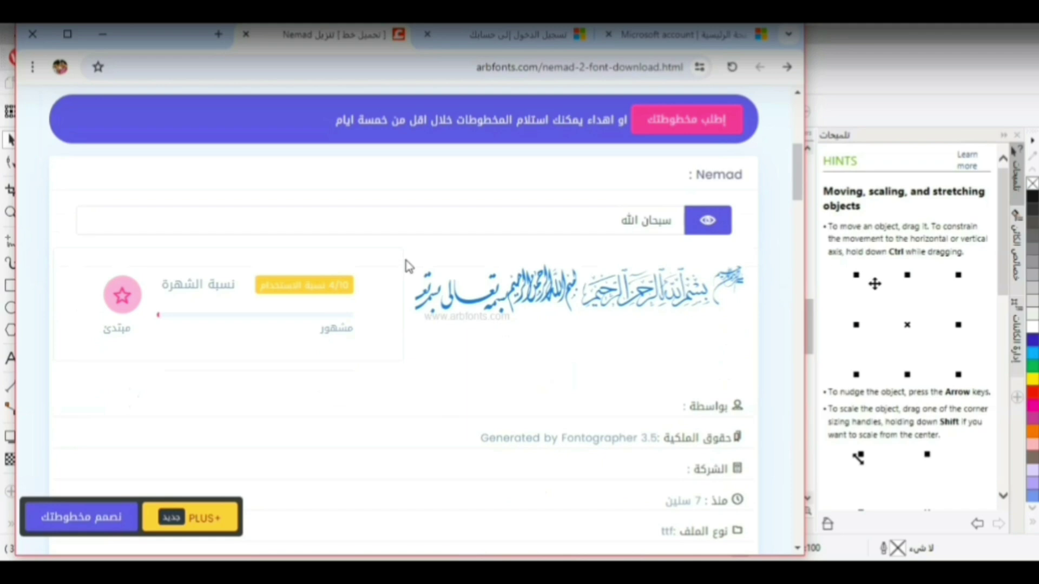
scroll(407, 268, down, 5)
click(430, 413)
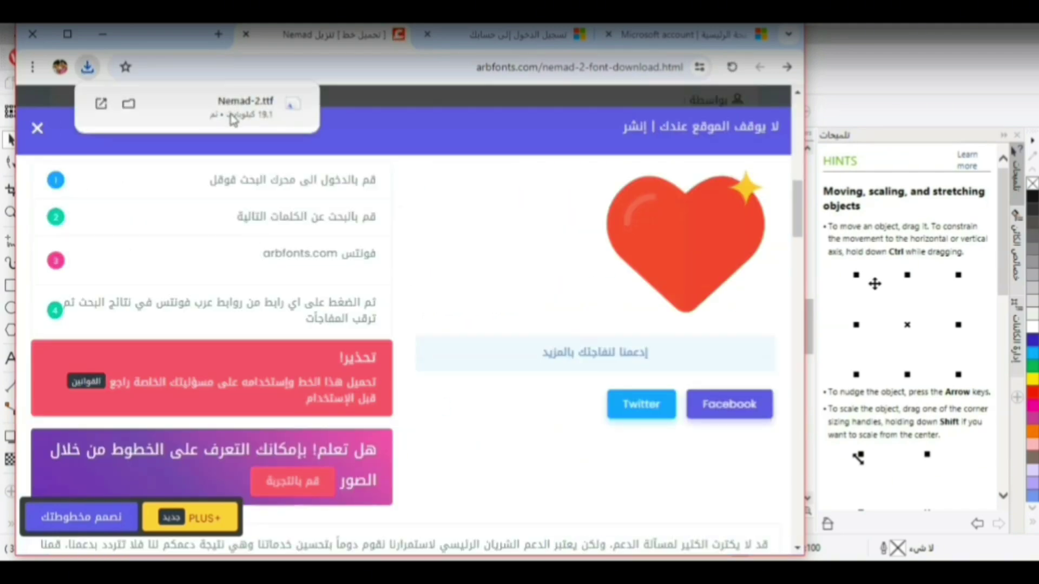
Open the downloaded Nemad-2.ttf file and install the font
click(242, 113)
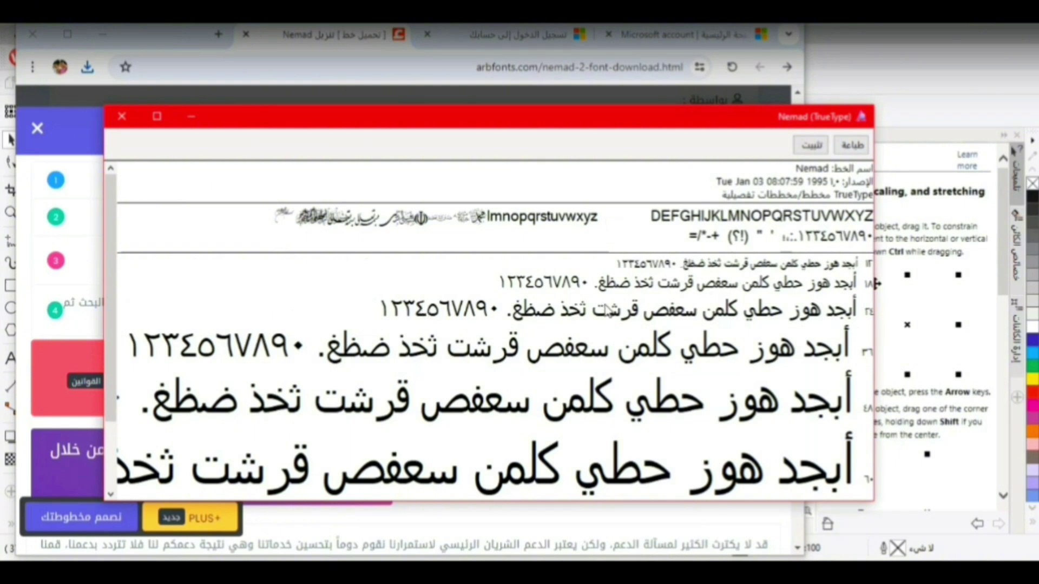
click(810, 145)
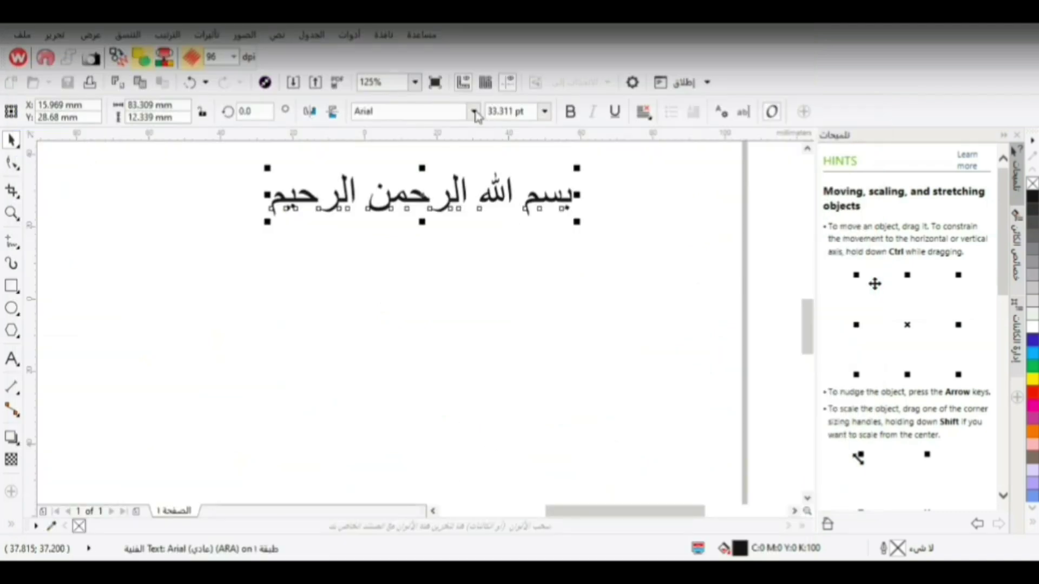
Look through the available fonts in the font list for the selected بسم الله الرحمن الرحيم text
click(475, 112)
drag(549, 176, 549, 292)
scroll(502, 254, up, 3)
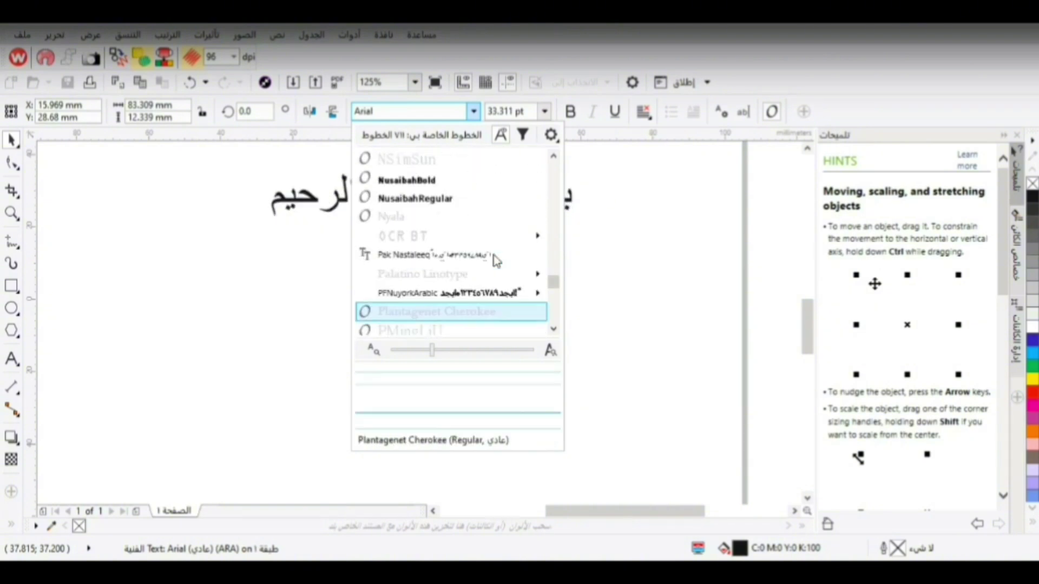
scroll(497, 260, up, 3)
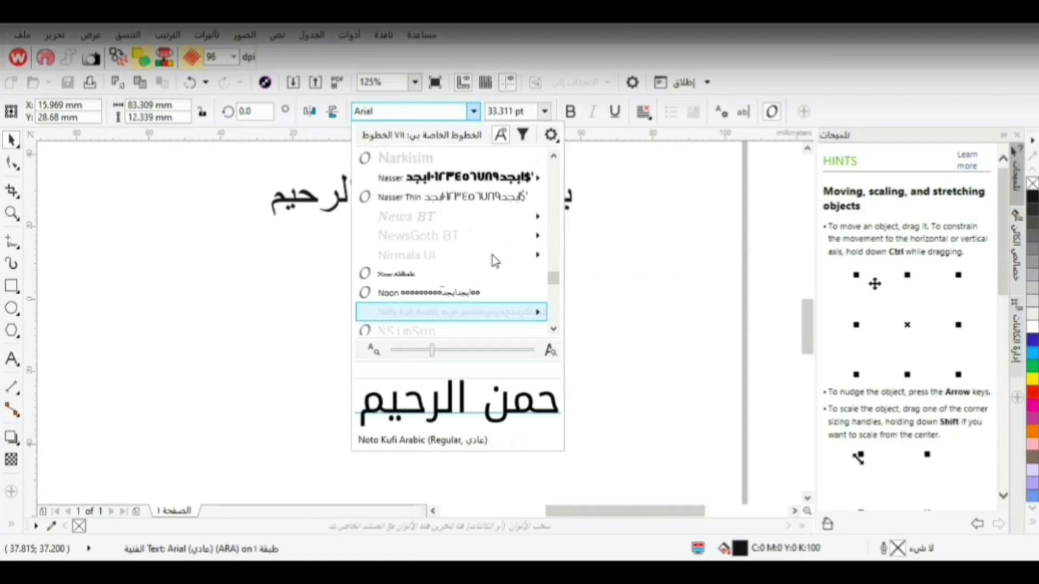
scroll(492, 255, up, 3)
scroll(493, 259, down, 3)
scroll(493, 259, down, 5)
scroll(492, 255, down, 10)
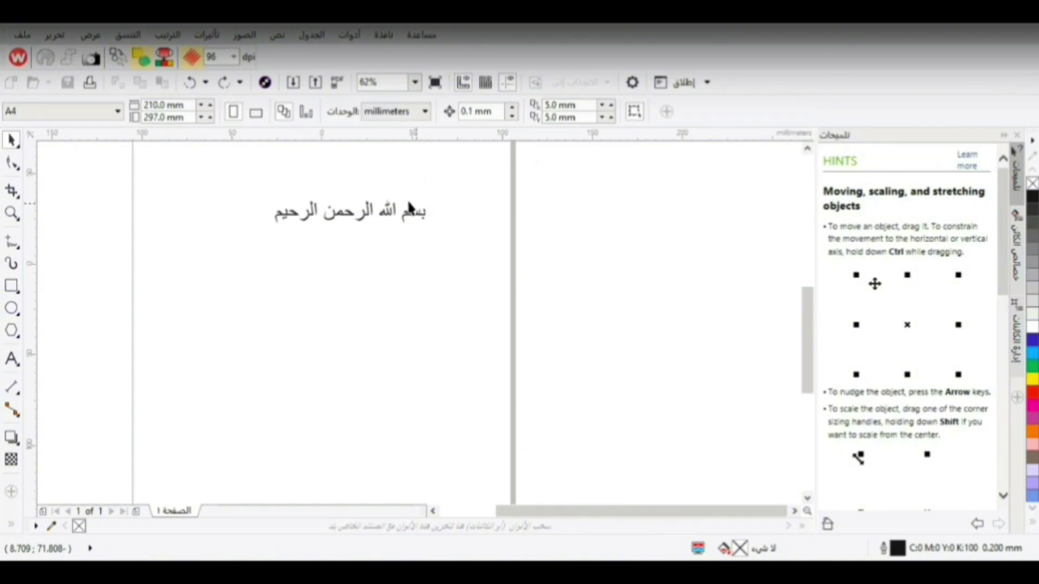
Switch back to the browser, return from the Nemad page to the Islamic fonts list and close the two Microsoft tabs
key(alt+Tab)
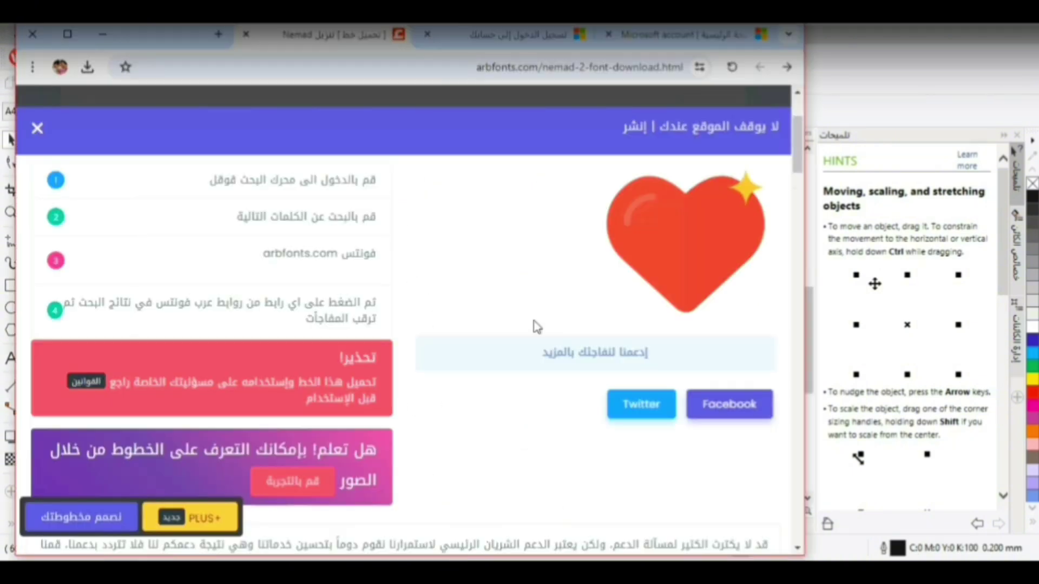
click(37, 128)
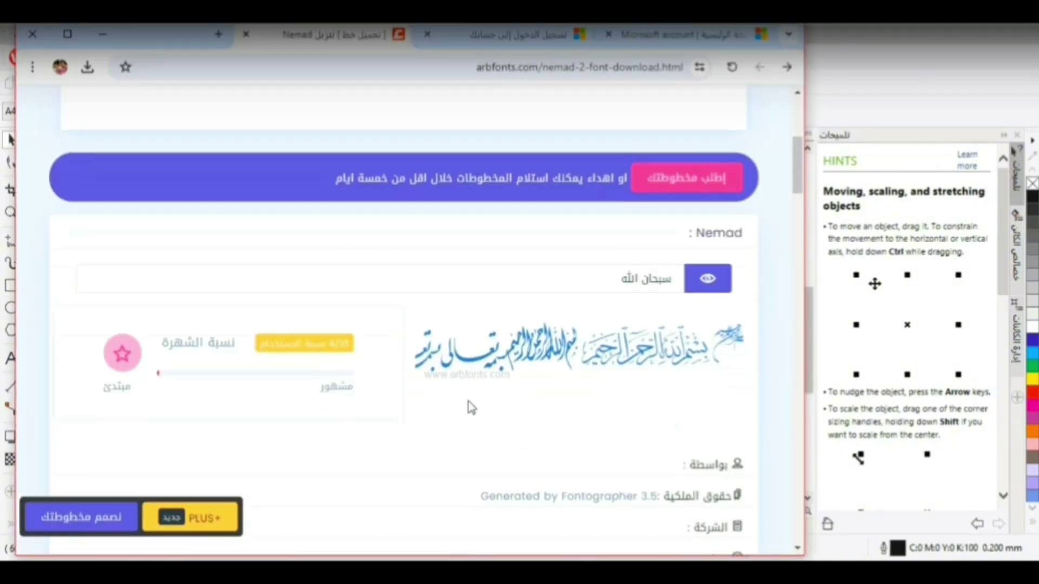
scroll(470, 403, up, 5)
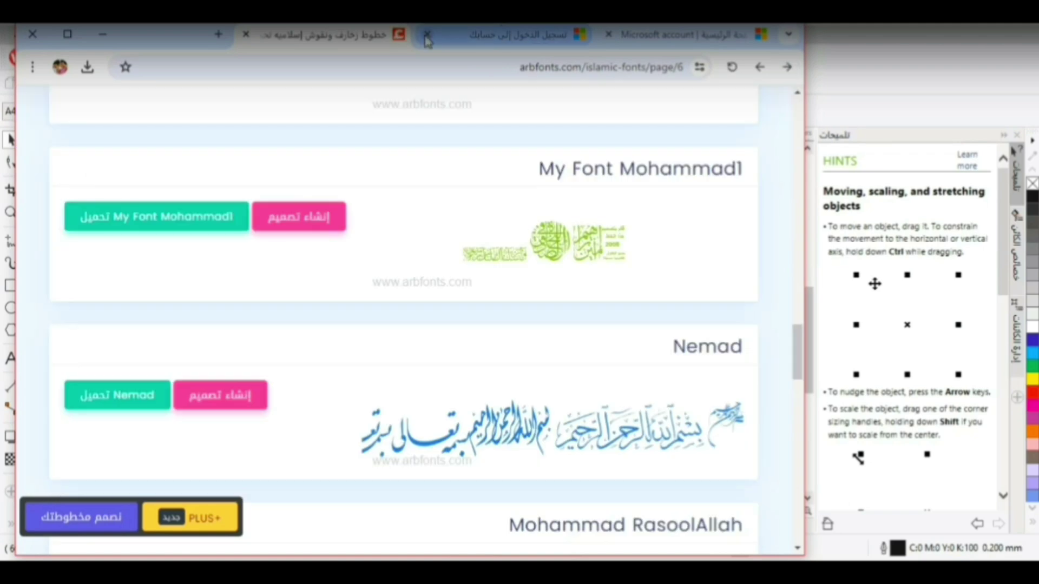
click(427, 34)
click(608, 34)
Open the خط الرقعة font category on arbfonts.com and look through its fonts
scroll(533, 381, down, 3)
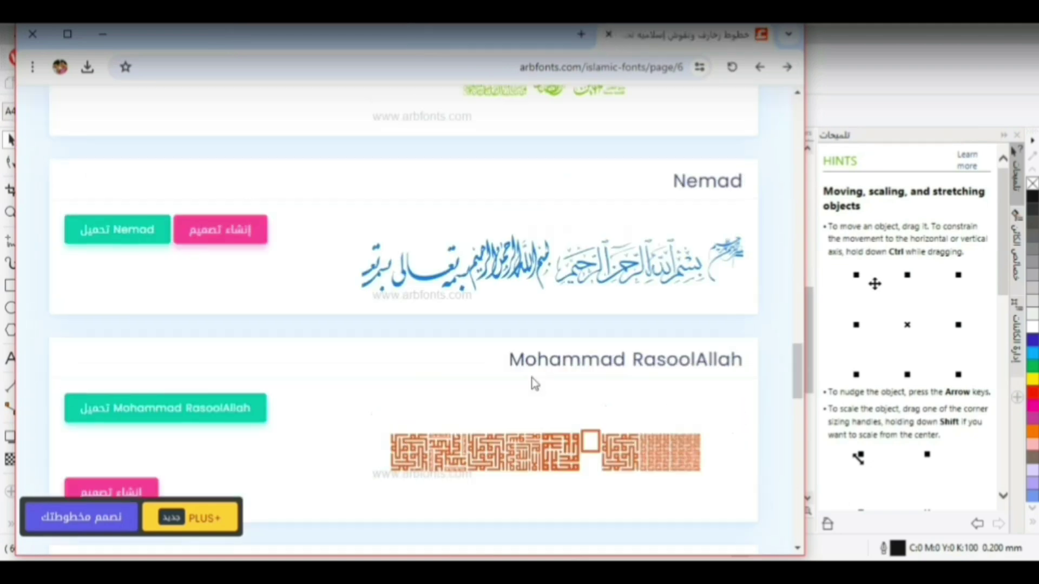
scroll(533, 382, up, 3)
scroll(535, 382, up, 15)
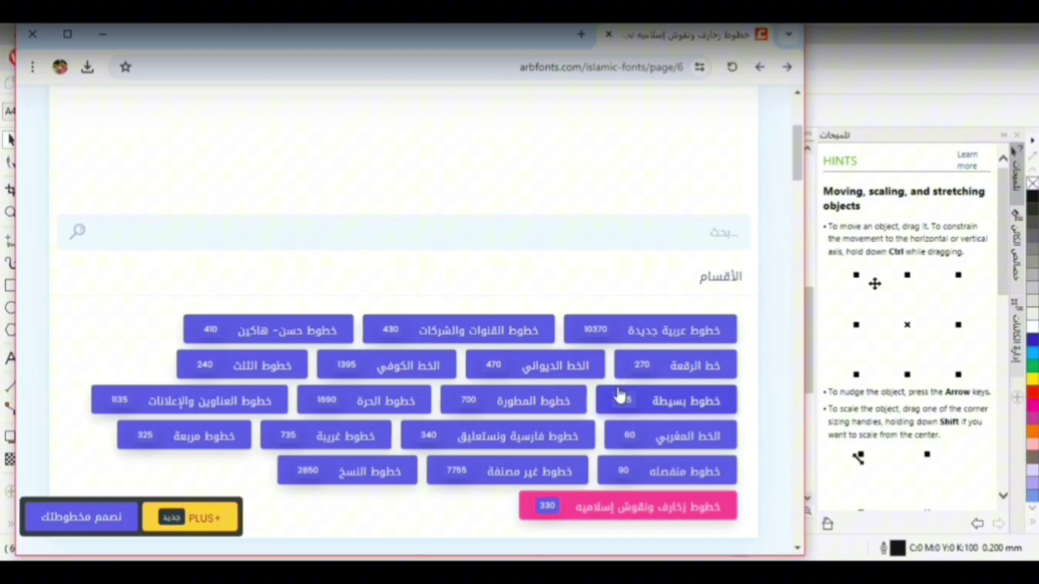
click(685, 367)
scroll(683, 367, down, 10)
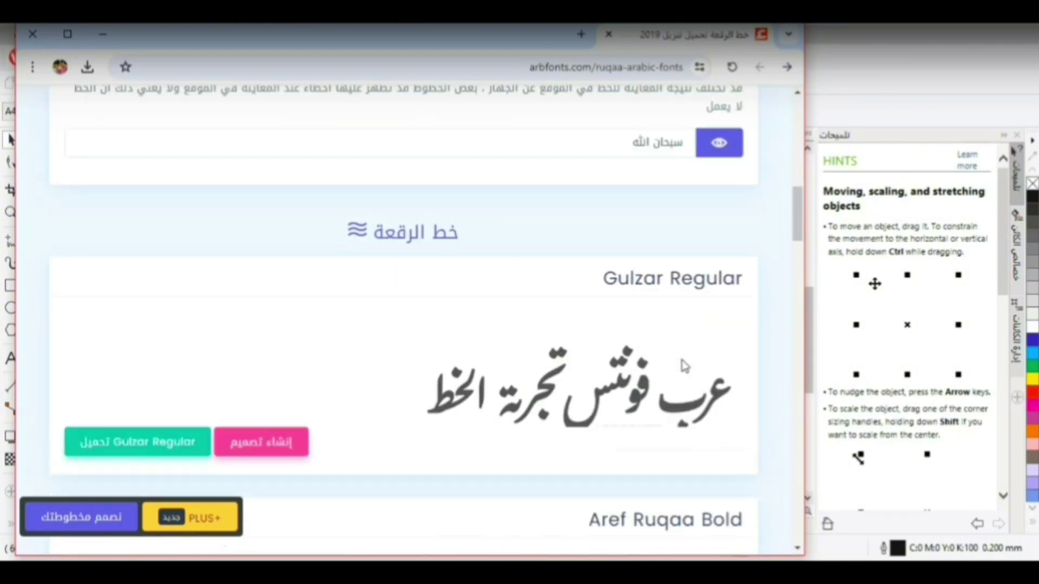
scroll(683, 367, down, 15)
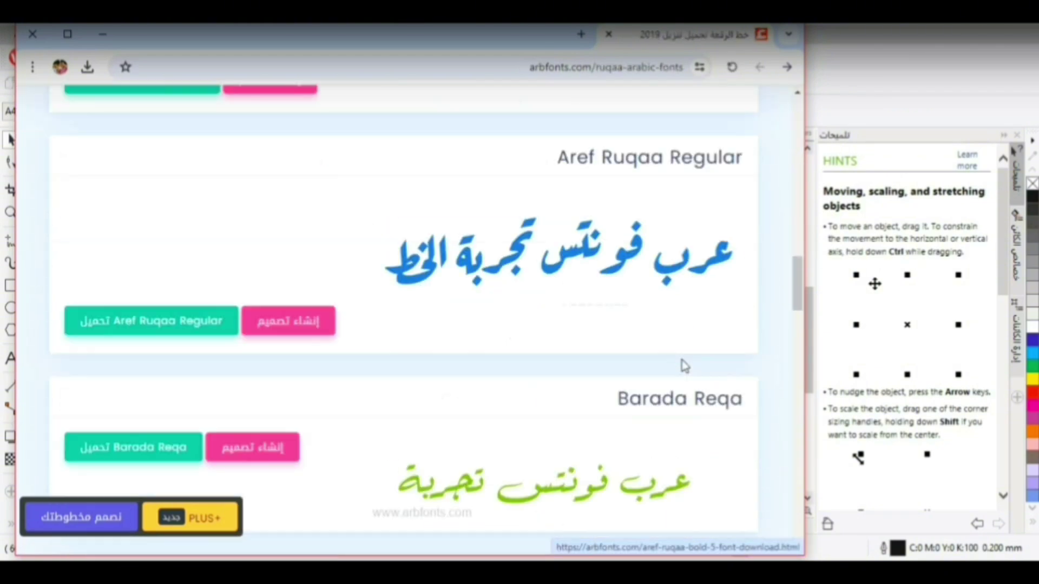
scroll(684, 367, down, 20)
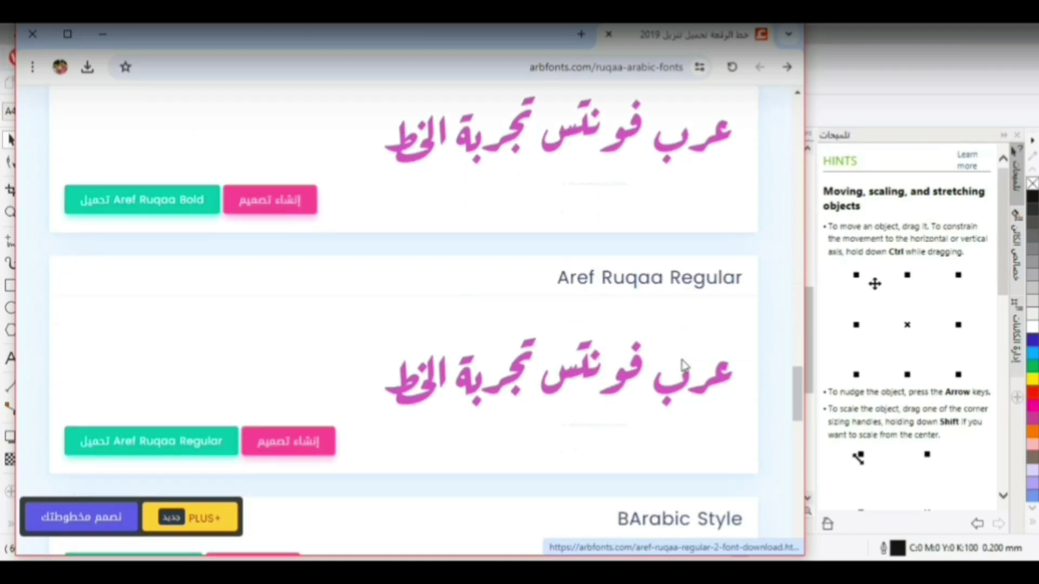
scroll(683, 366, down, 5)
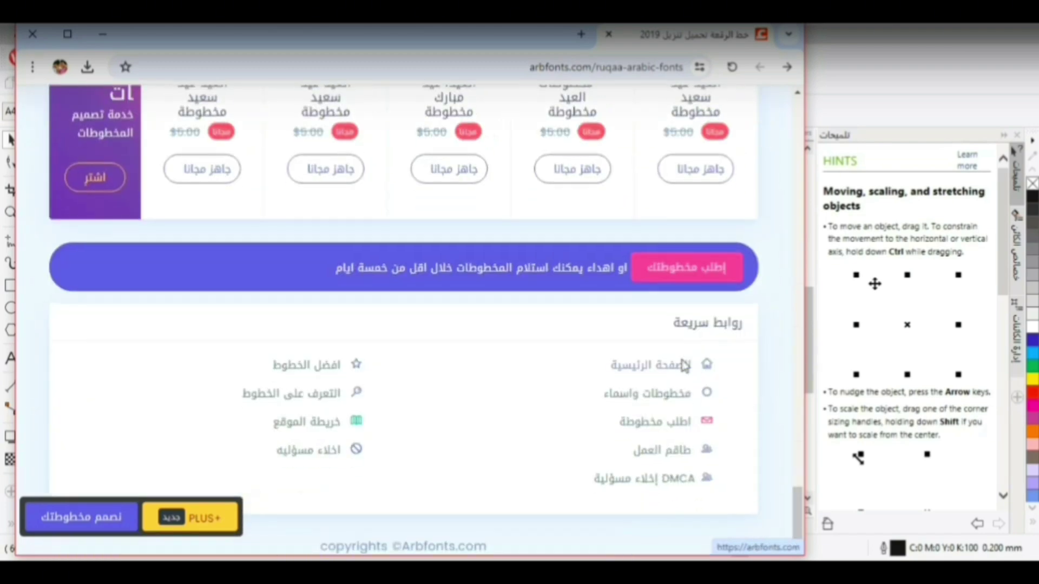
scroll(683, 366, up, 15)
scroll(684, 366, up, 15)
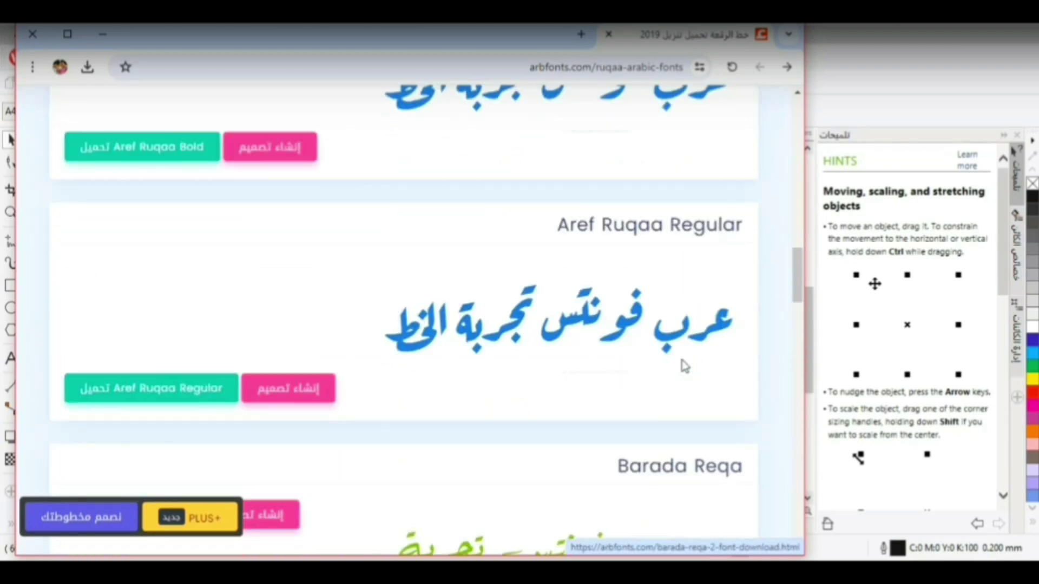
scroll(684, 366, up, 5)
right_click(682, 366)
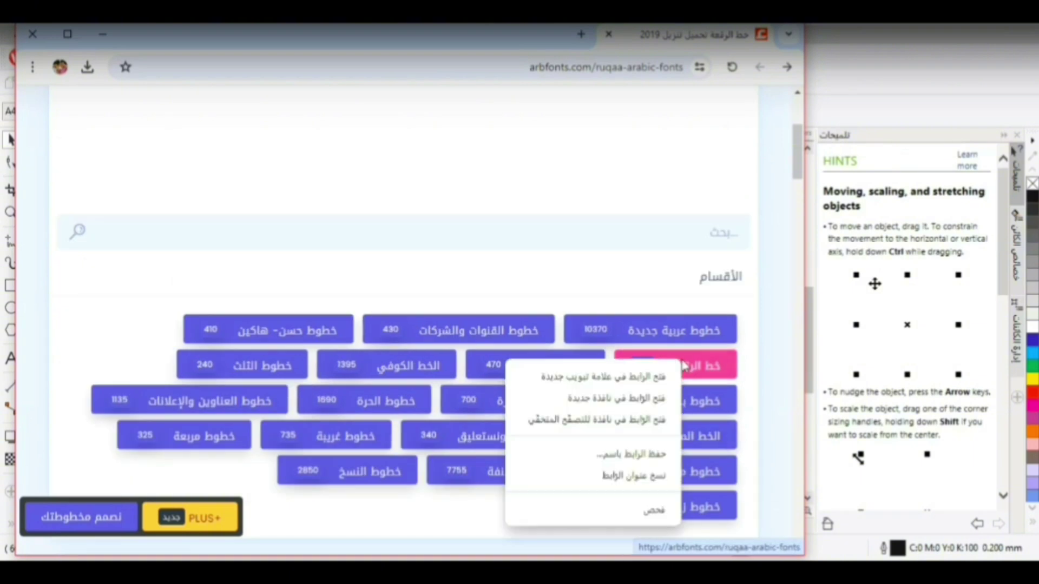
click(386, 543)
Open the Gulzar Regular font page, dismissing the advertisement, and download the font file
scroll(386, 536, down, 14)
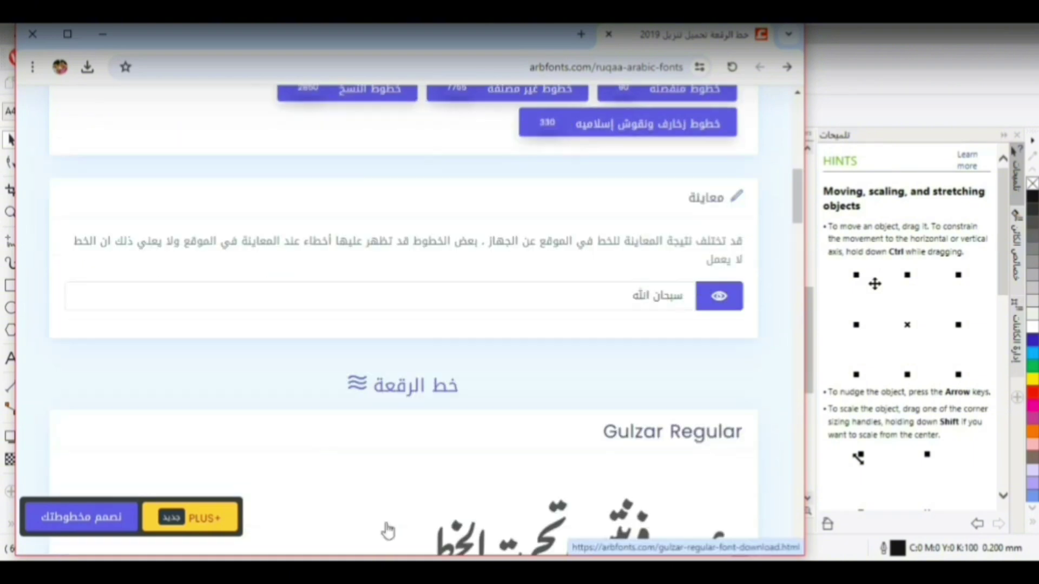
click(252, 305)
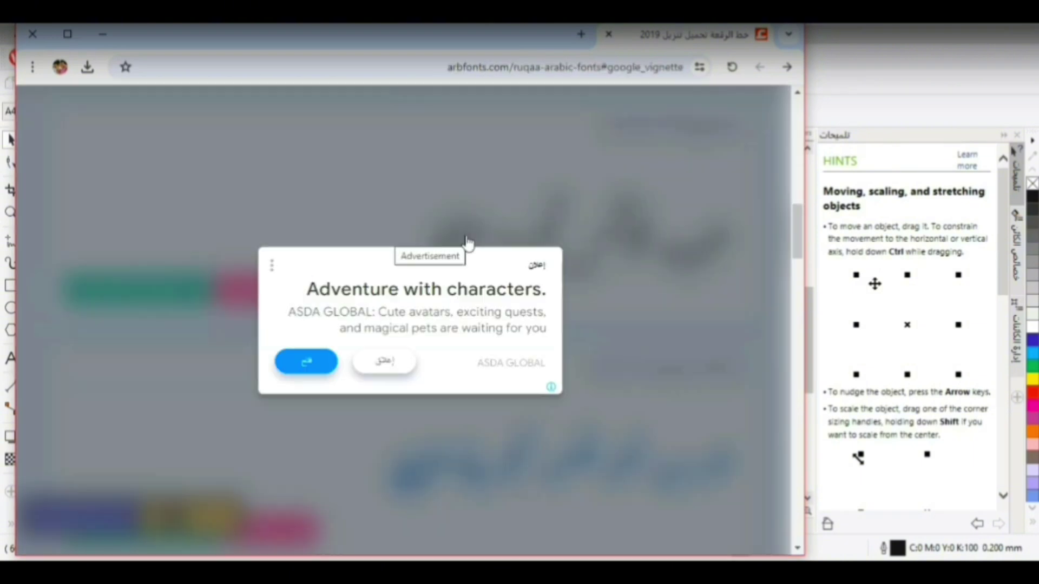
click(410, 369)
scroll(407, 366, down, 10)
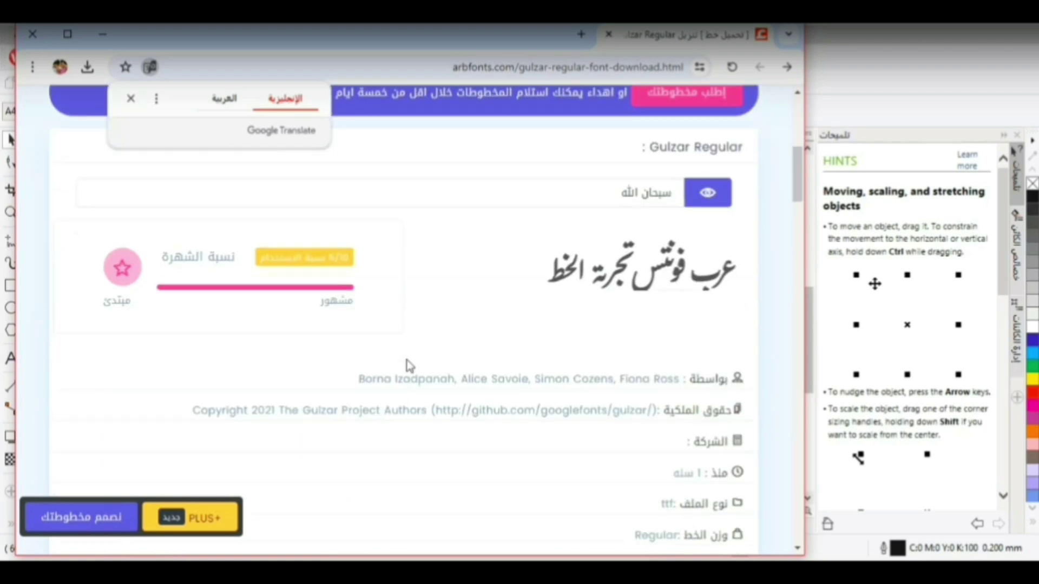
scroll(409, 367, down, 4)
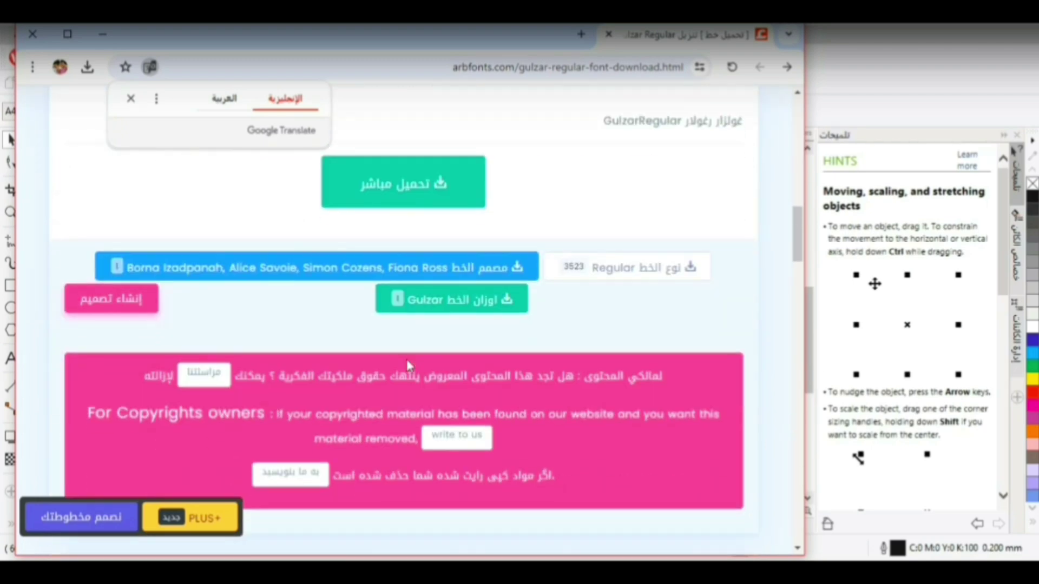
scroll(409, 367, down, 20)
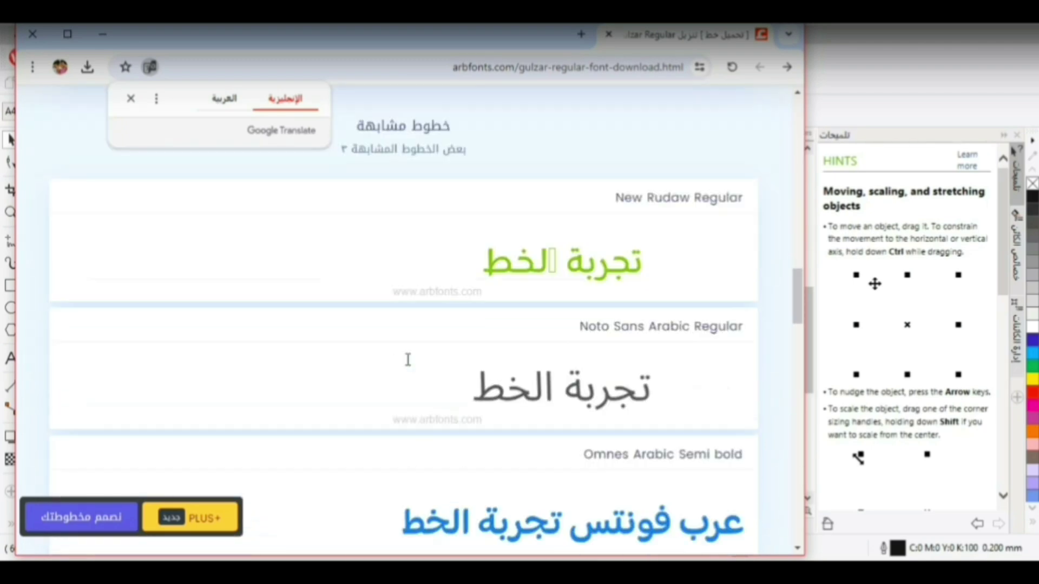
scroll(408, 360, down, 20)
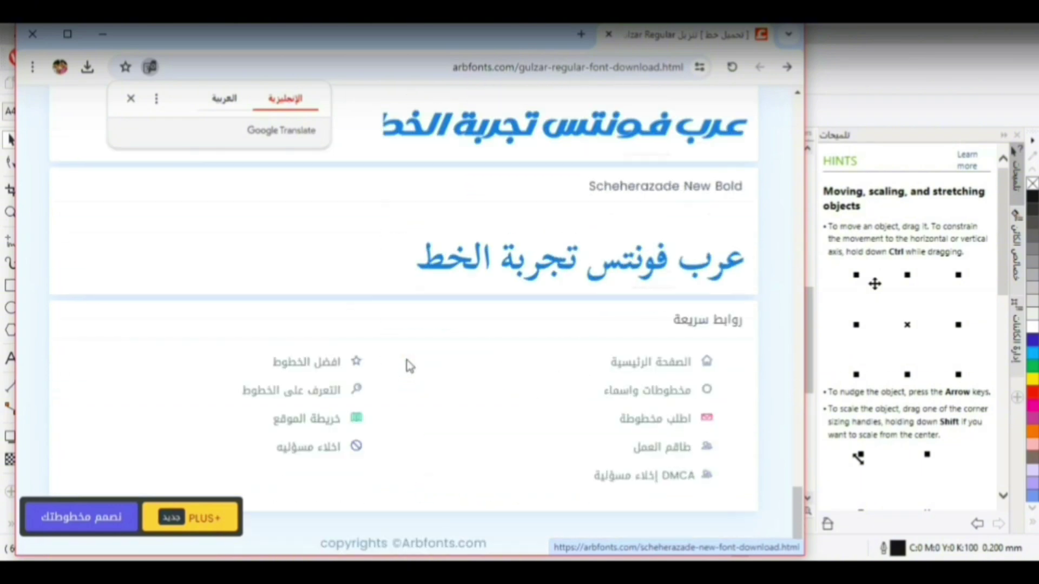
scroll(409, 366, up, 3)
scroll(410, 366, up, 20)
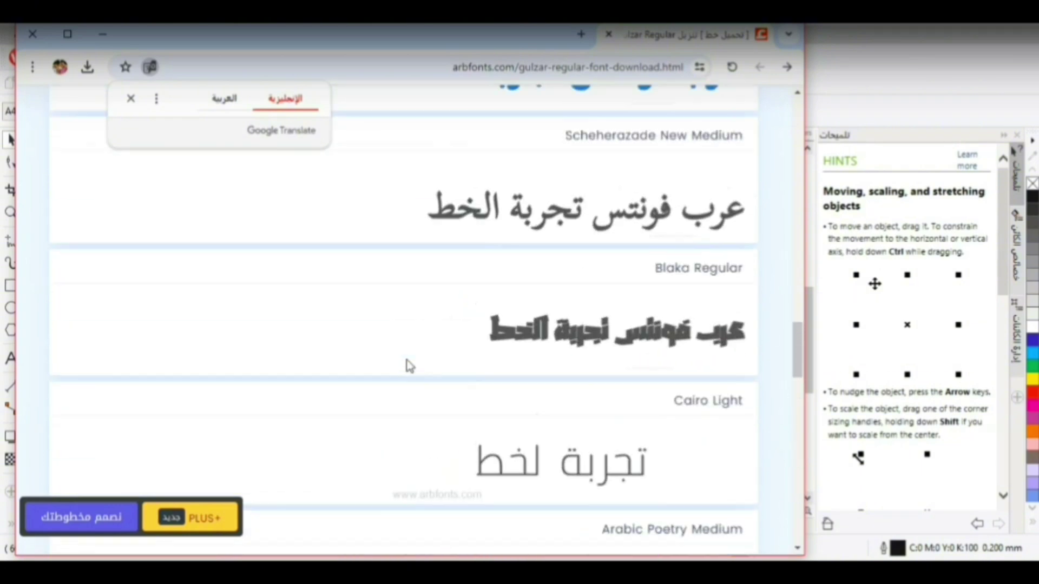
scroll(408, 366, up, 2)
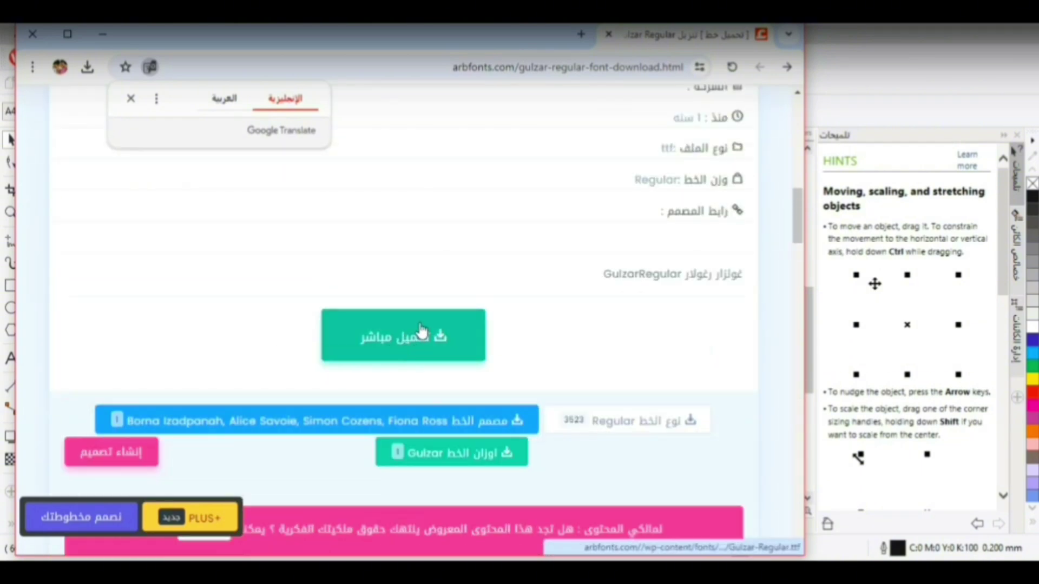
click(407, 336)
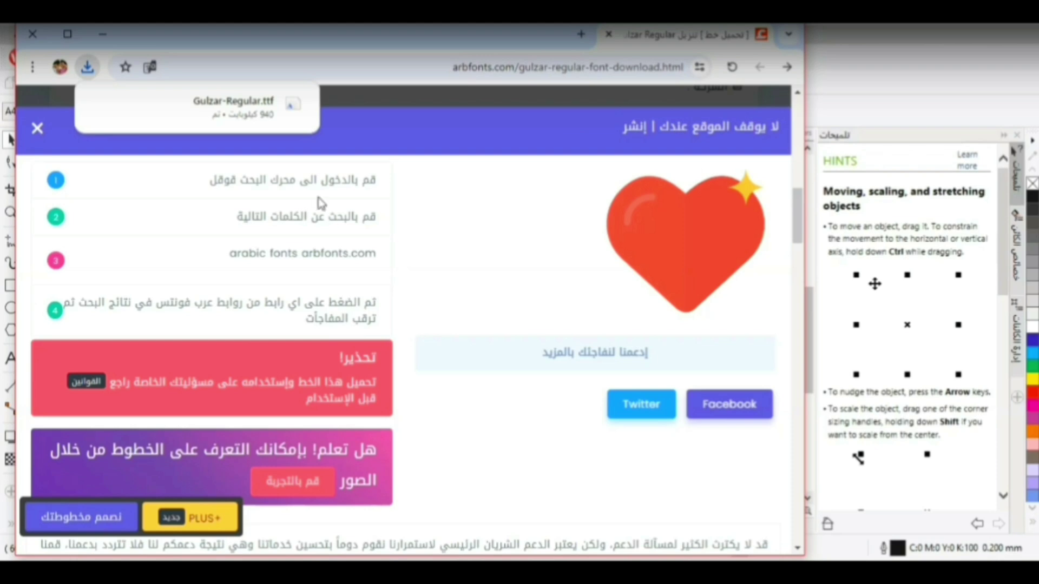
Open the downloaded Gulzar-Regular.ttf file, preview its characters and install the font
click(234, 112)
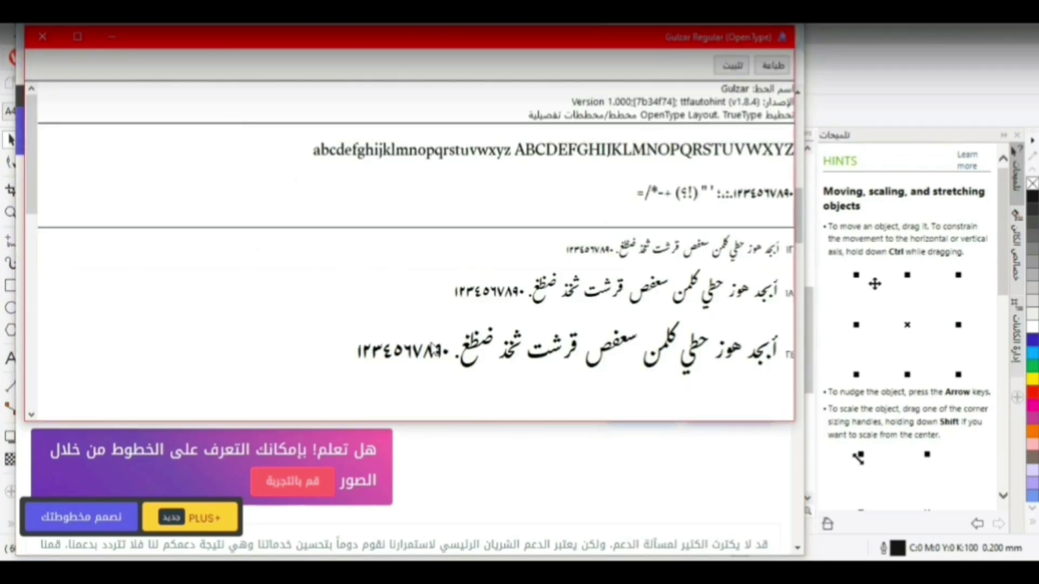
drag(31, 175, 43, 138)
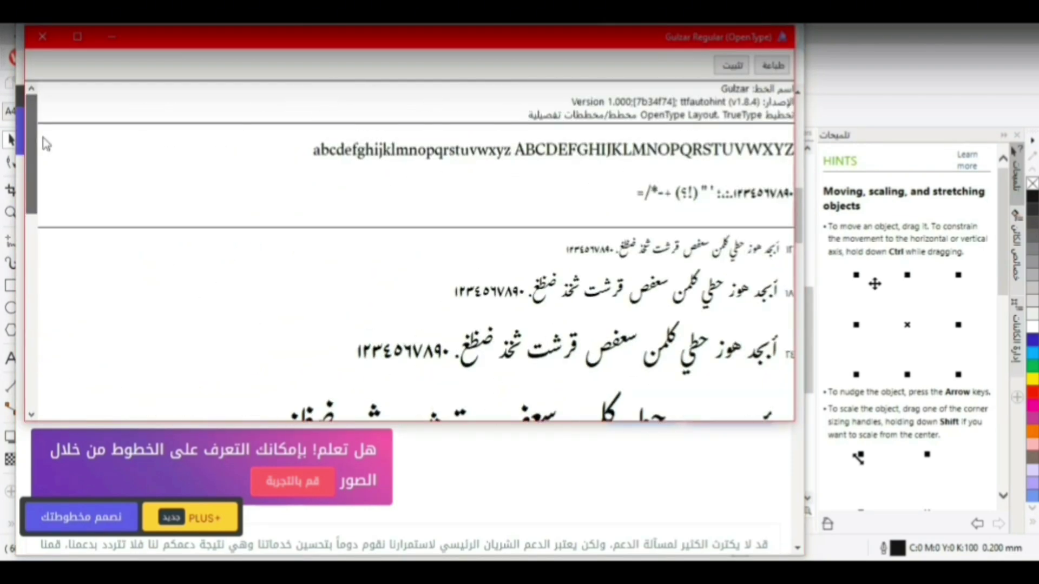
click(734, 66)
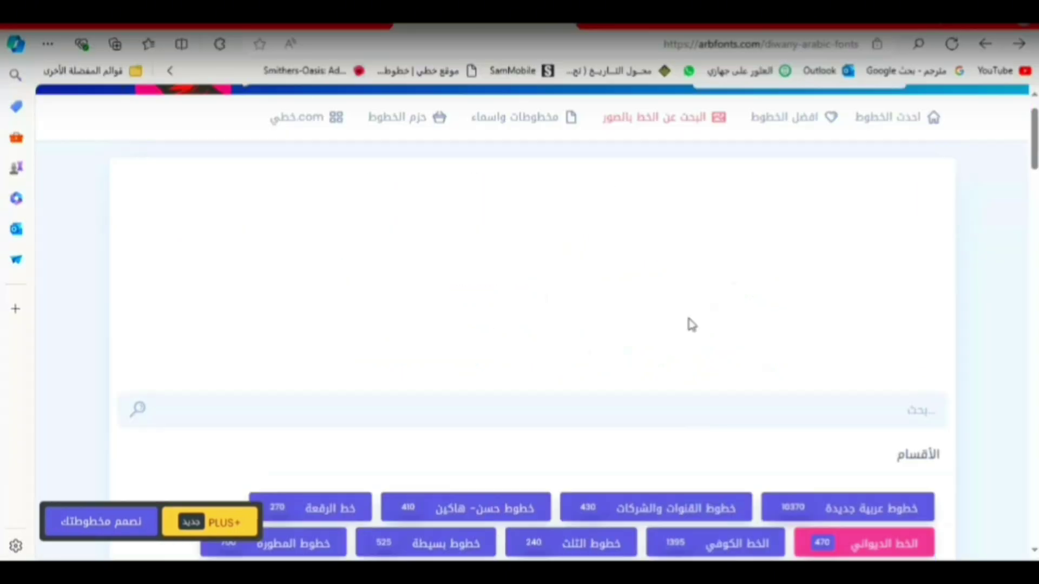
Open the الخط الكوفي font category and look through the fonts on its first page
scroll(689, 325, down, 5)
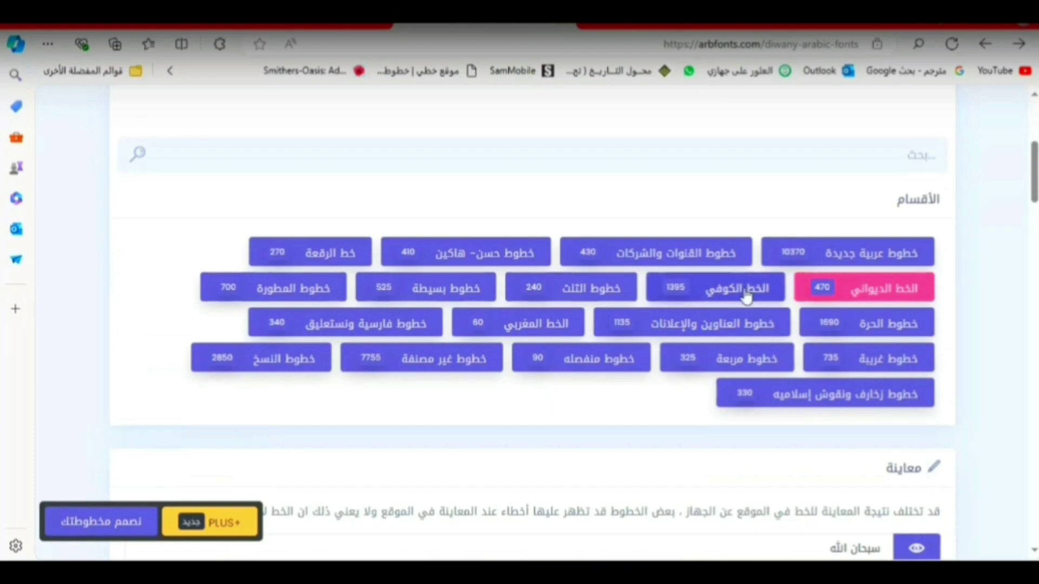
click(746, 292)
scroll(739, 281, down, 10)
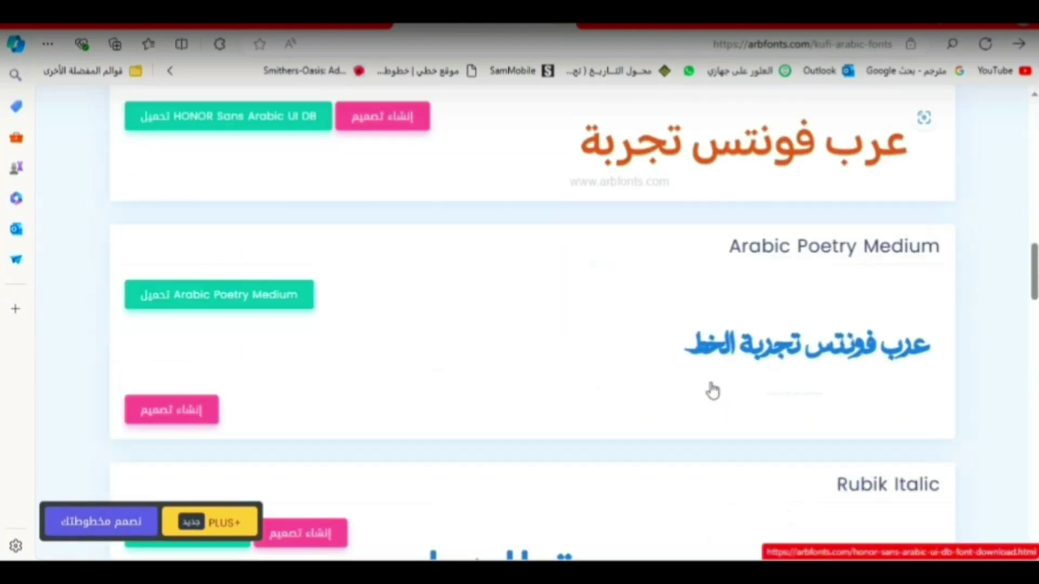
scroll(713, 391, down, 20)
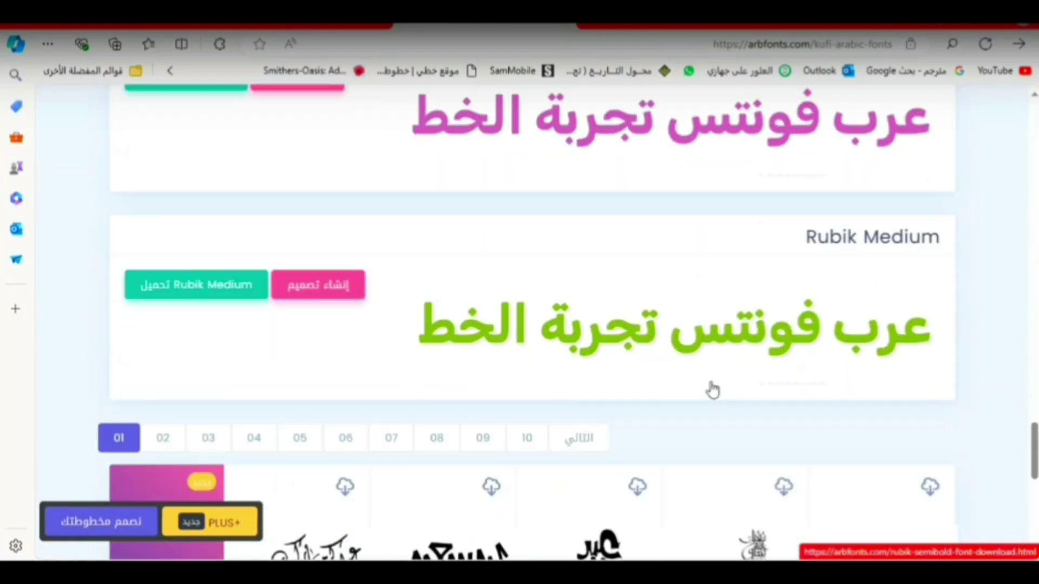
scroll(713, 391, up, 20)
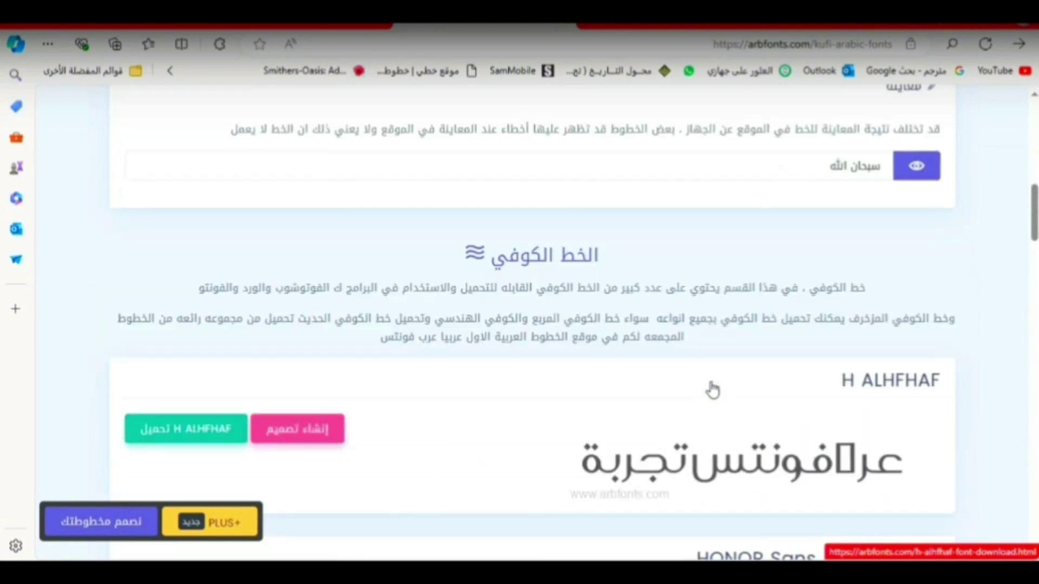
Open the خطوط العناوين والإعلانات category, dismiss the advertisement and look through its fonts
click(714, 399)
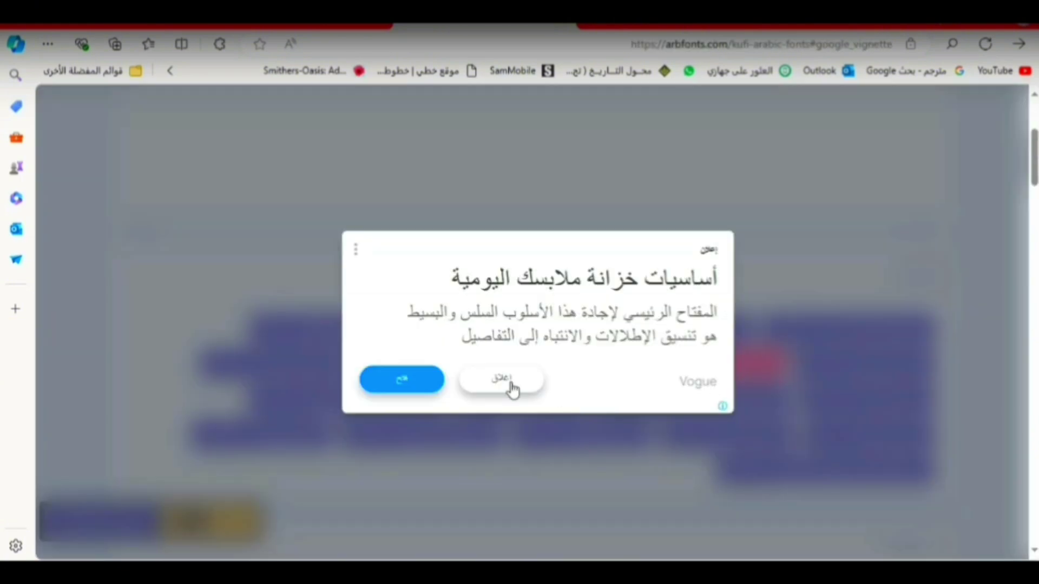
click(513, 383)
scroll(608, 346, down, 20)
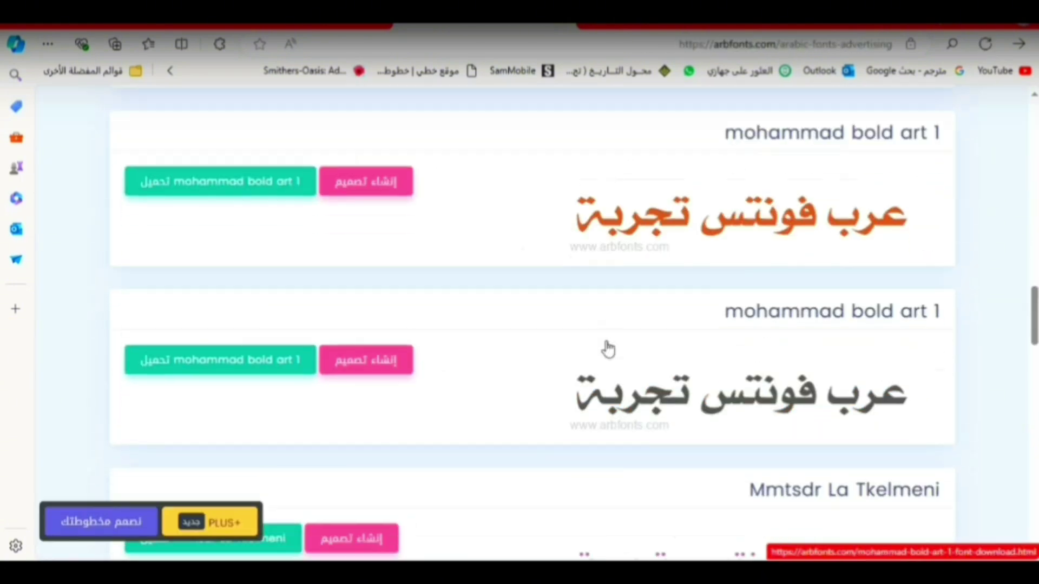
scroll(608, 346, up, 20)
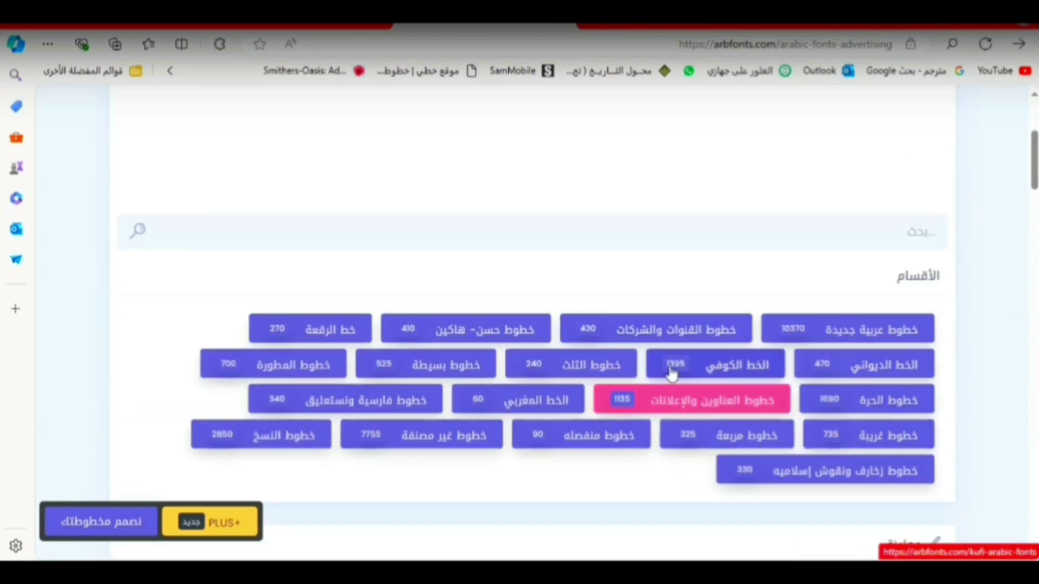
Open the خطوط الثلث font category and look through the fonts on its first page
click(611, 366)
scroll(610, 364, down, 15)
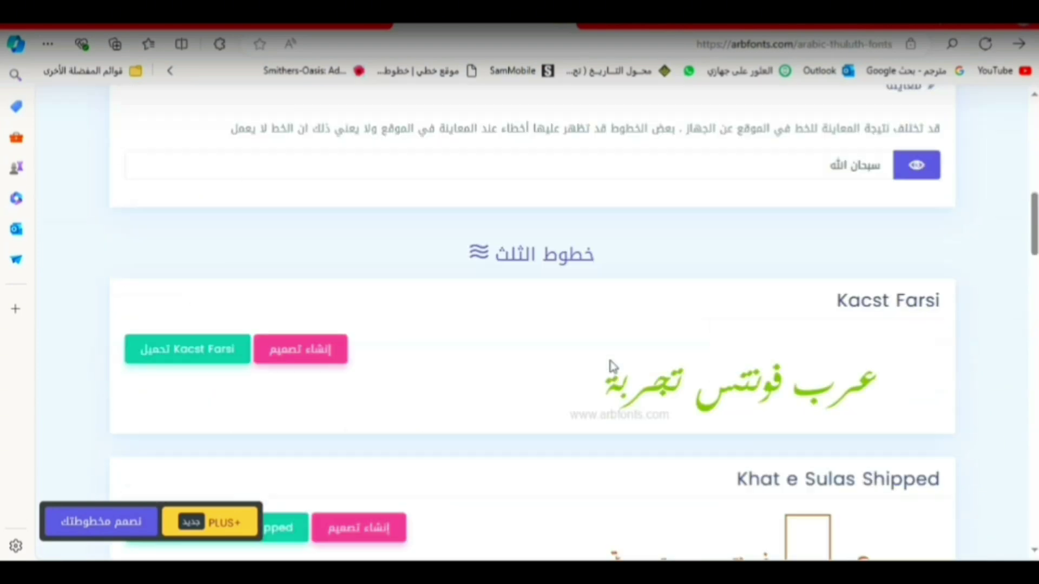
scroll(611, 367, down, 15)
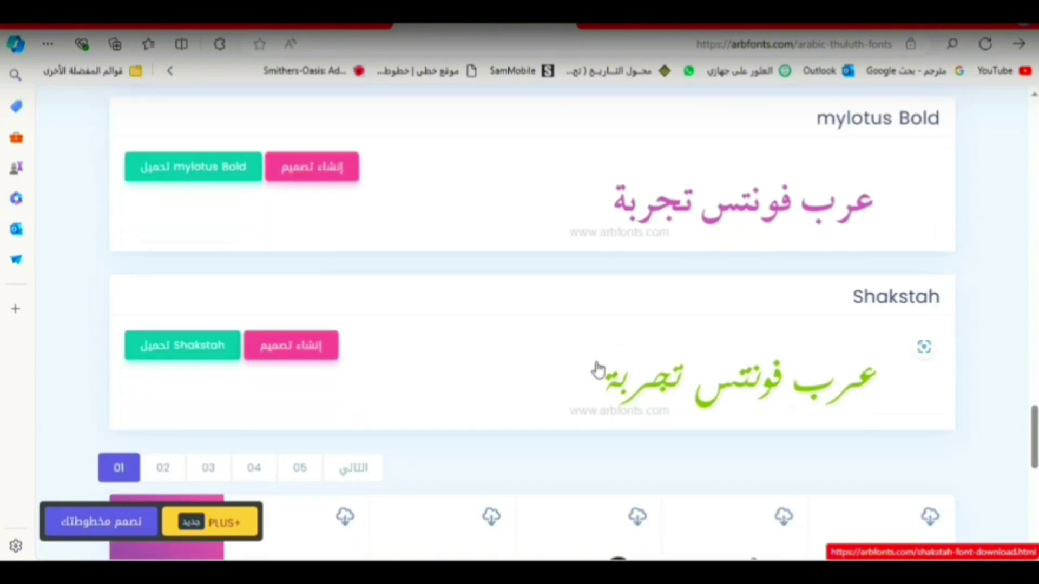
Open the Shakstah font's page, go to its full set of hf weights and download them as a Zip
click(204, 349)
scroll(479, 381, down, 8)
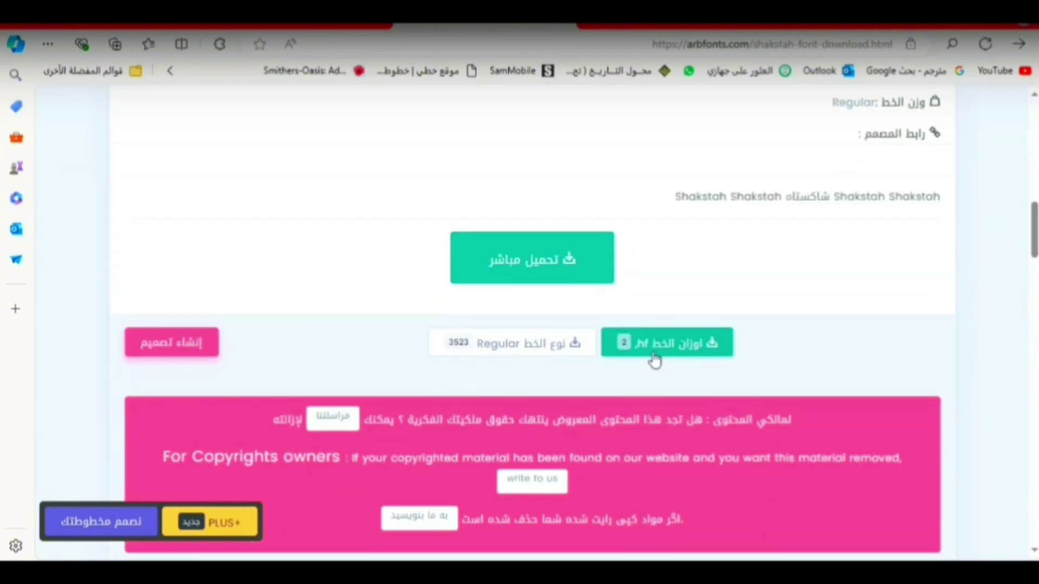
click(636, 352)
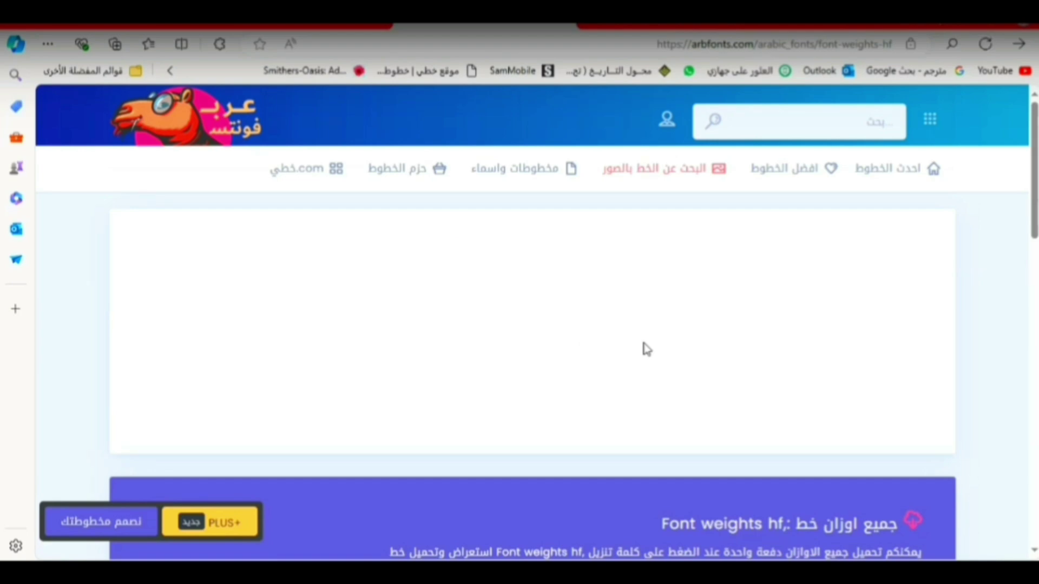
scroll(748, 355, down, 6)
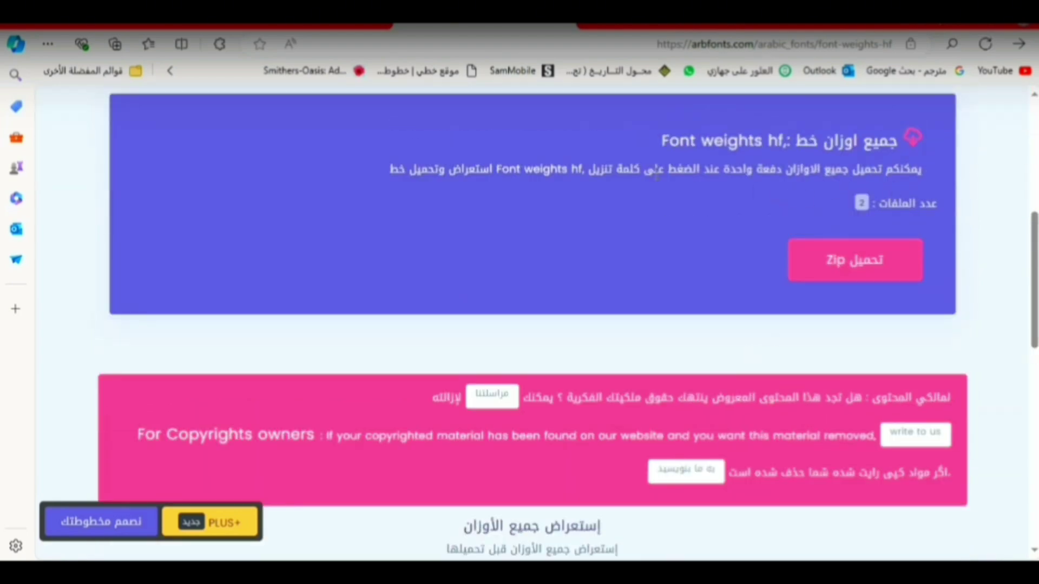
click(856, 260)
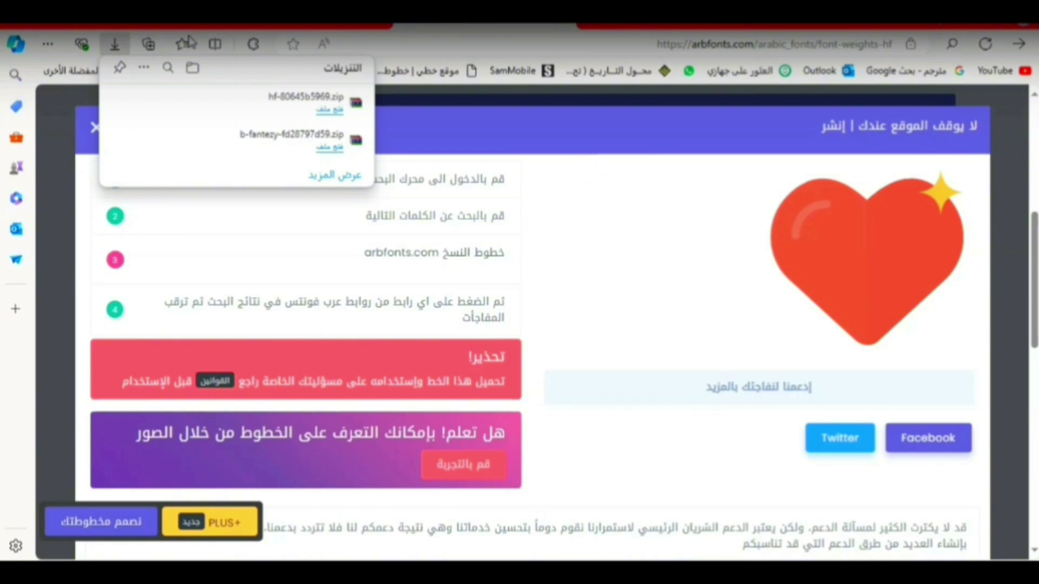
Show the downloaded hf-80645b5969.zip in its folder and extract the archive there
click(357, 83)
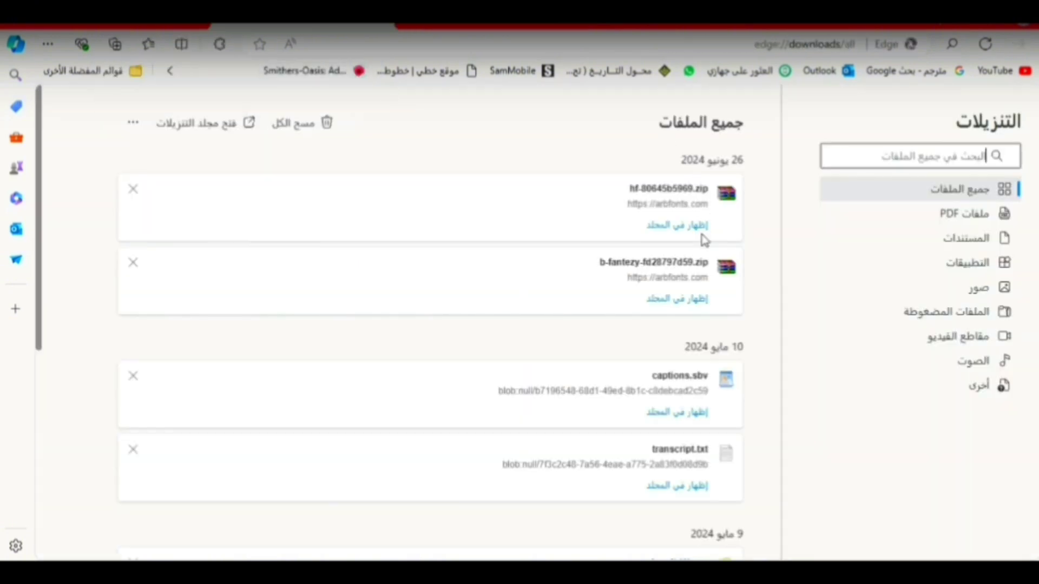
right_click(687, 194)
click(698, 225)
click(699, 227)
right_click(847, 169)
click(816, 250)
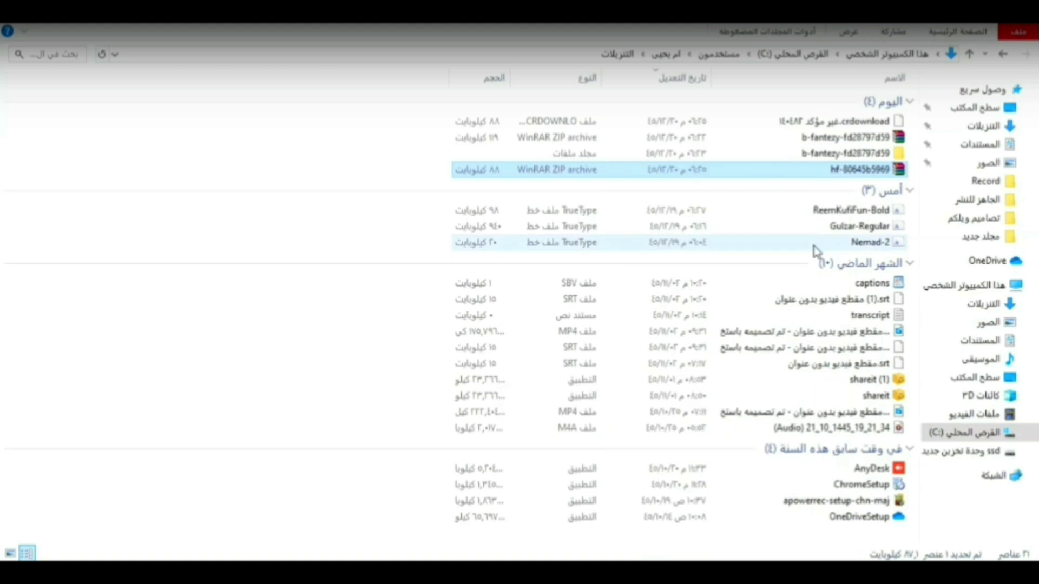
Open the extracted hf font folder and install the ArbFONTS-Al-samt-tow font from its preview
double_click(866, 155)
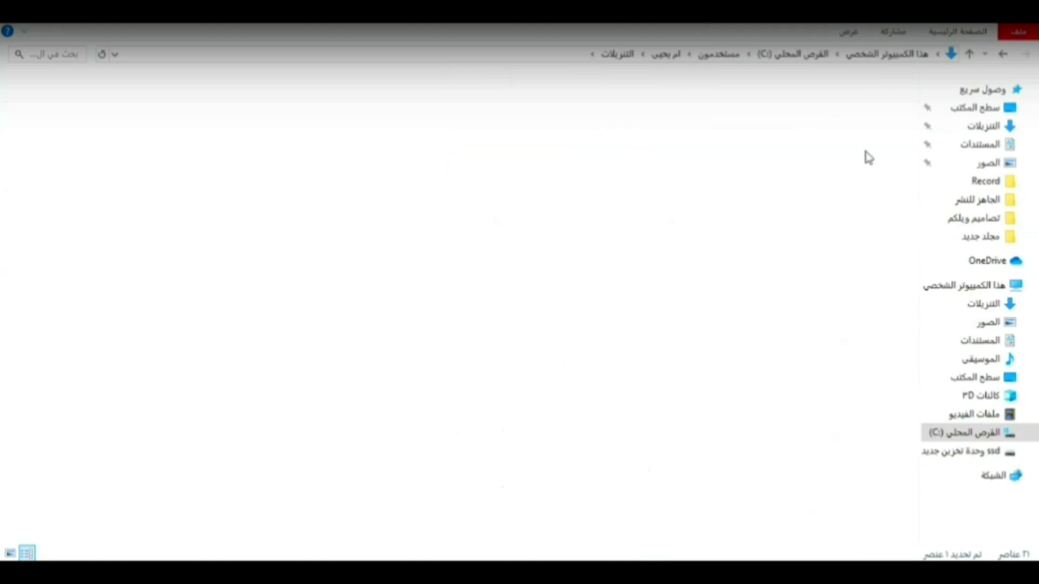
double_click(860, 101)
double_click(857, 102)
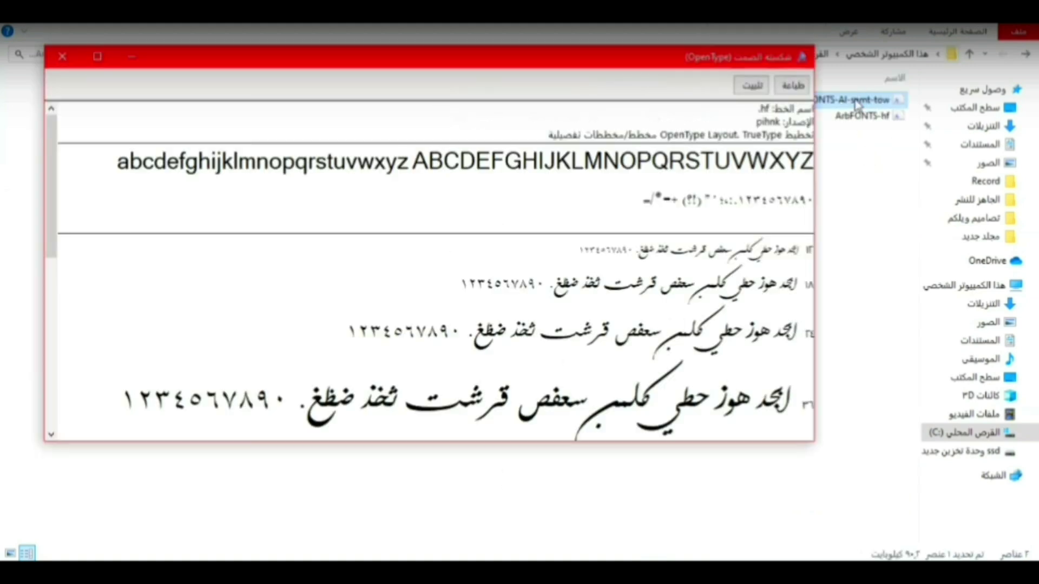
click(752, 85)
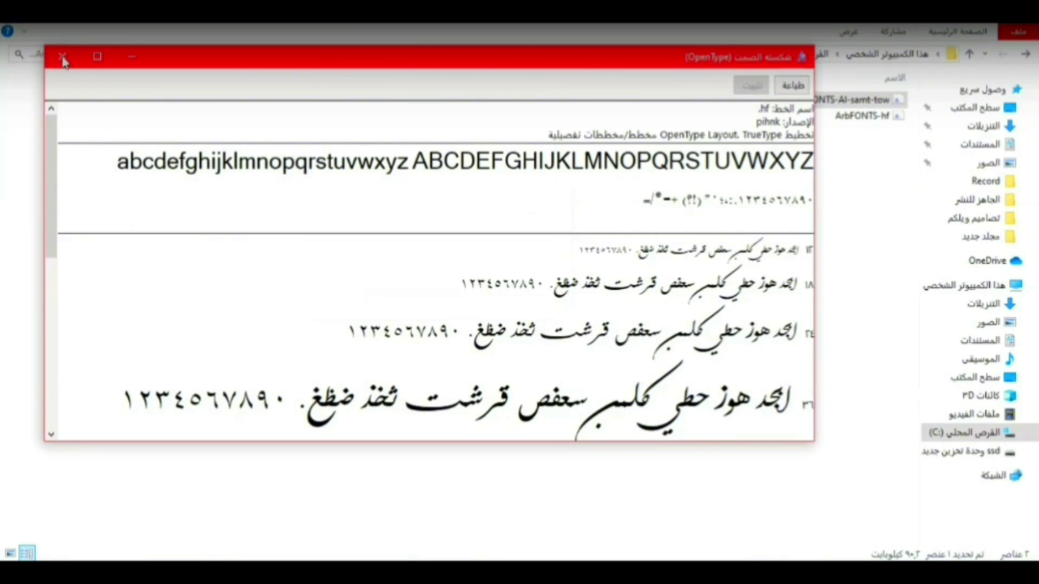
click(62, 56)
Preview the ArbFONTS-hf font, install it and close the preview
double_click(851, 120)
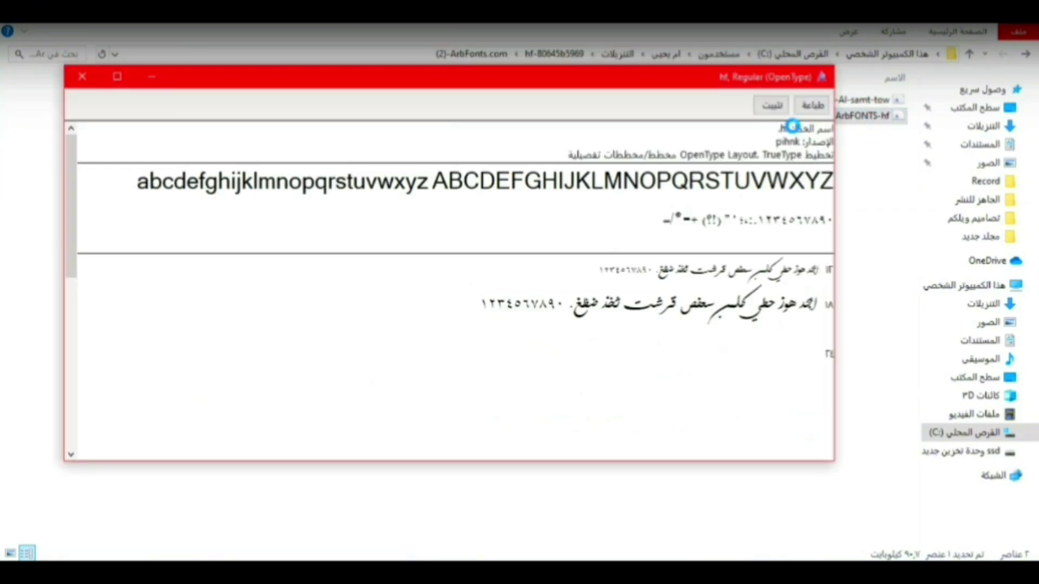
click(772, 105)
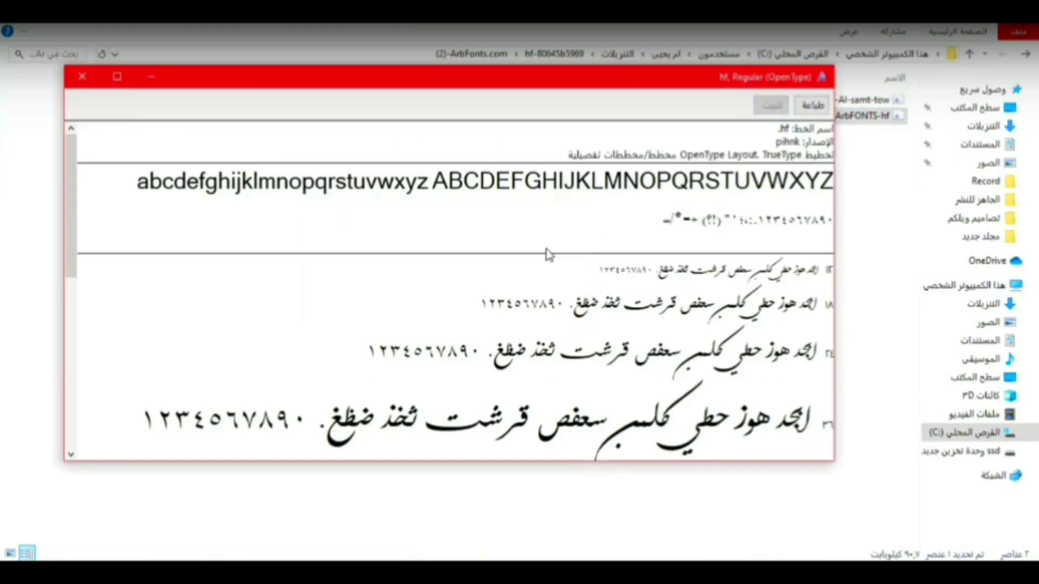
click(83, 76)
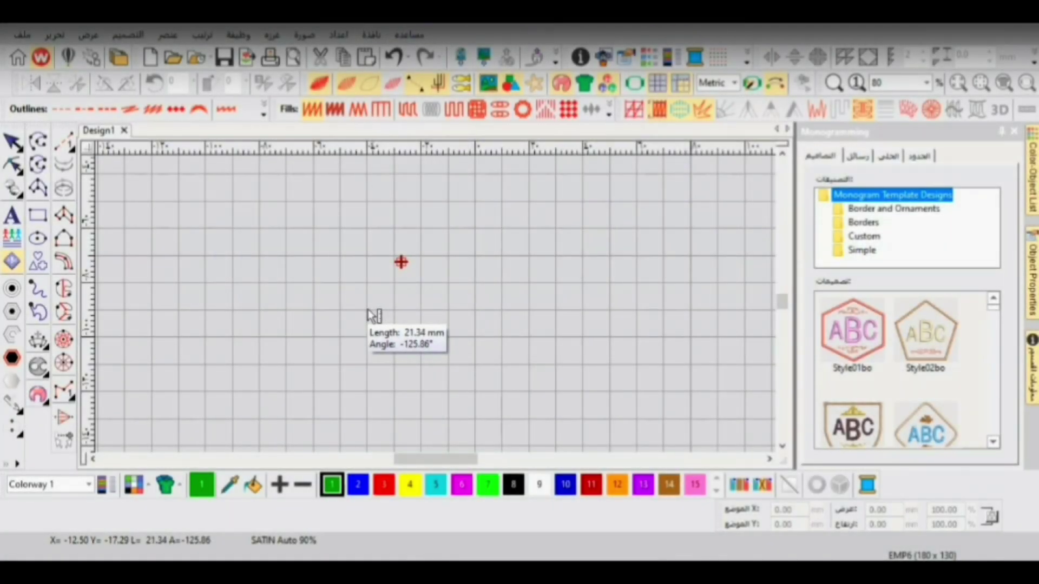
In Wilcom EmbroideryStudio, measure between grid intersections on the empty design, horizontally across one square and diagonally across two
click(367, 309)
scroll(395, 309, up, 1)
scroll(435, 305, up, 6)
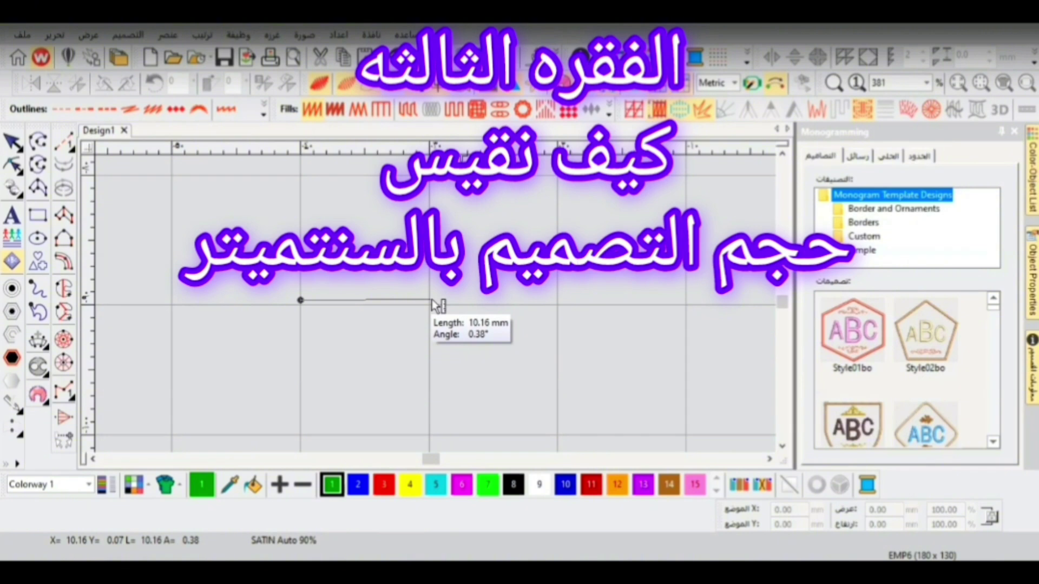
drag(438, 307, 599, 219)
scroll(690, 309, down, 1)
scroll(448, 304, down, 1)
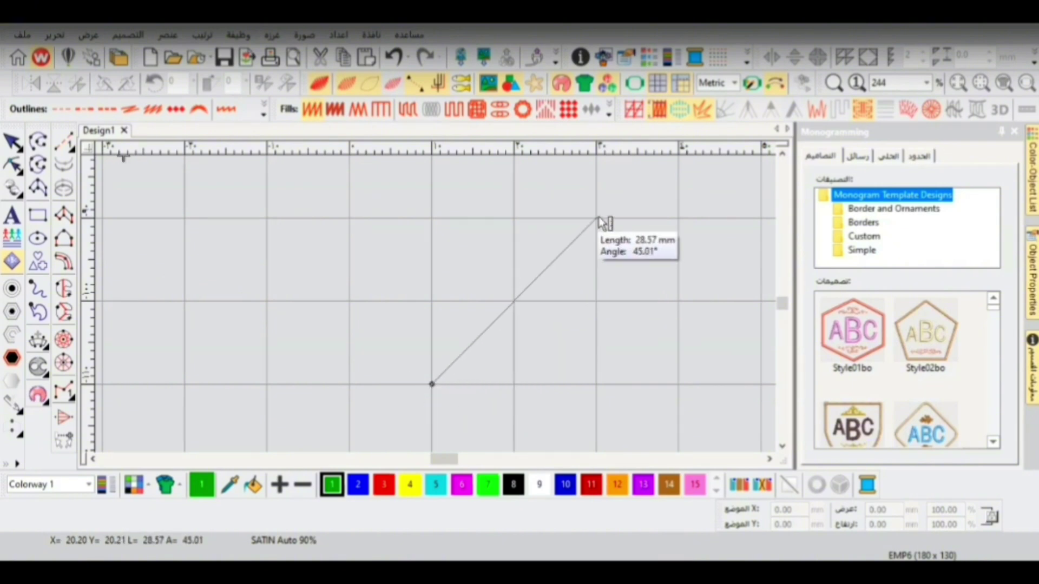
click(599, 218)
click(267, 302)
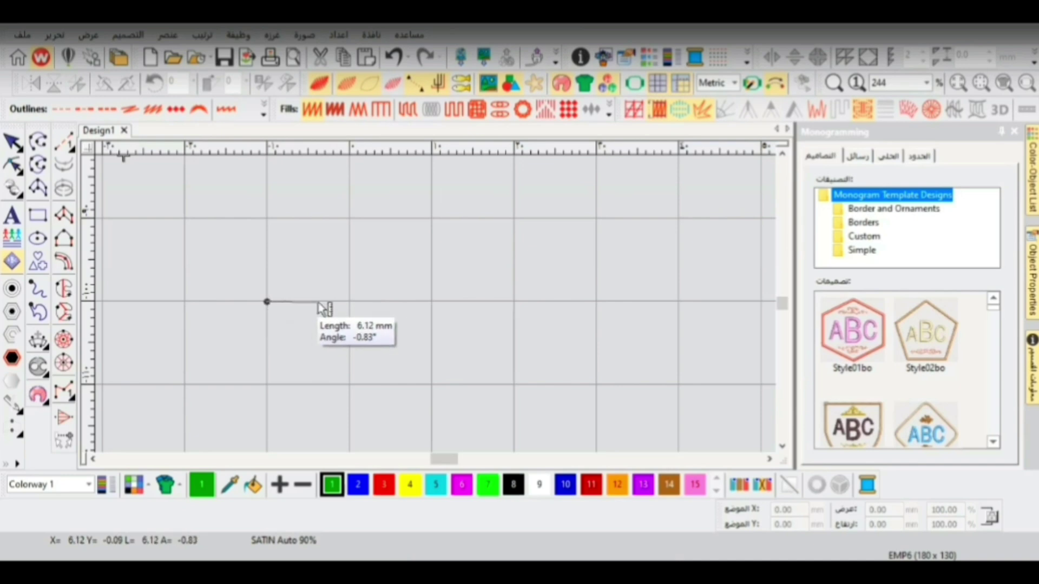
key(Escape)
Draw a filled octagon about 32 mm wide and 27 mm high with the basic shapes tool
click(12, 143)
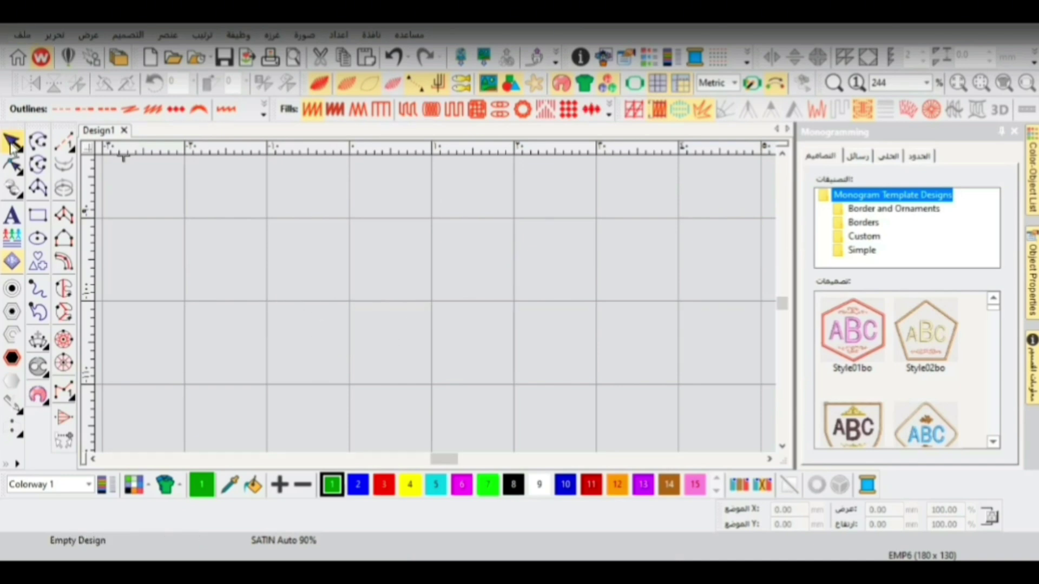
click(42, 266)
click(243, 512)
drag(502, 220, 240, 441)
key(Escape)
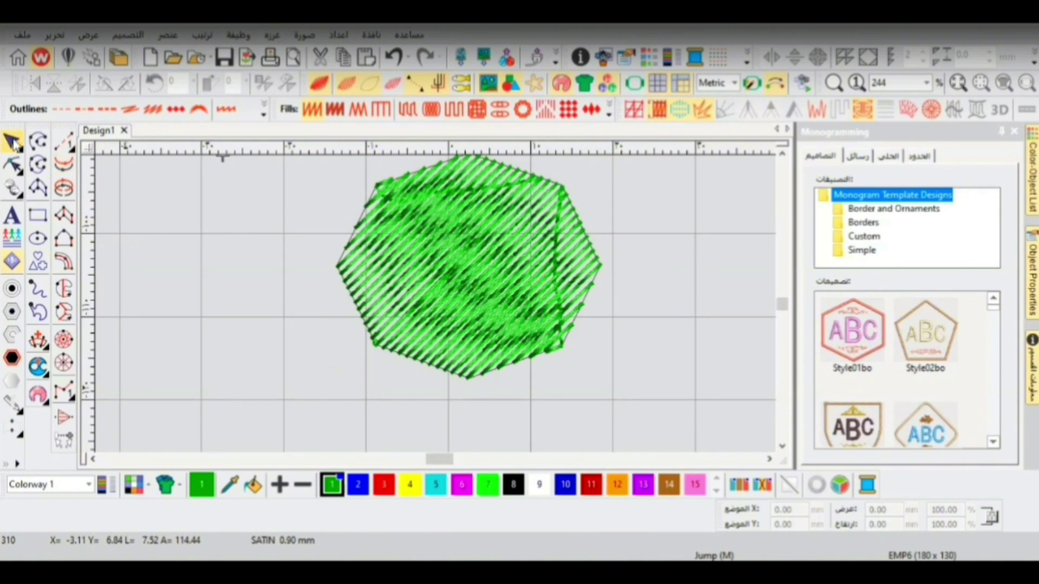
Select the octagon to read its width and height, and measure from its upper-left corner across the shape
click(419, 266)
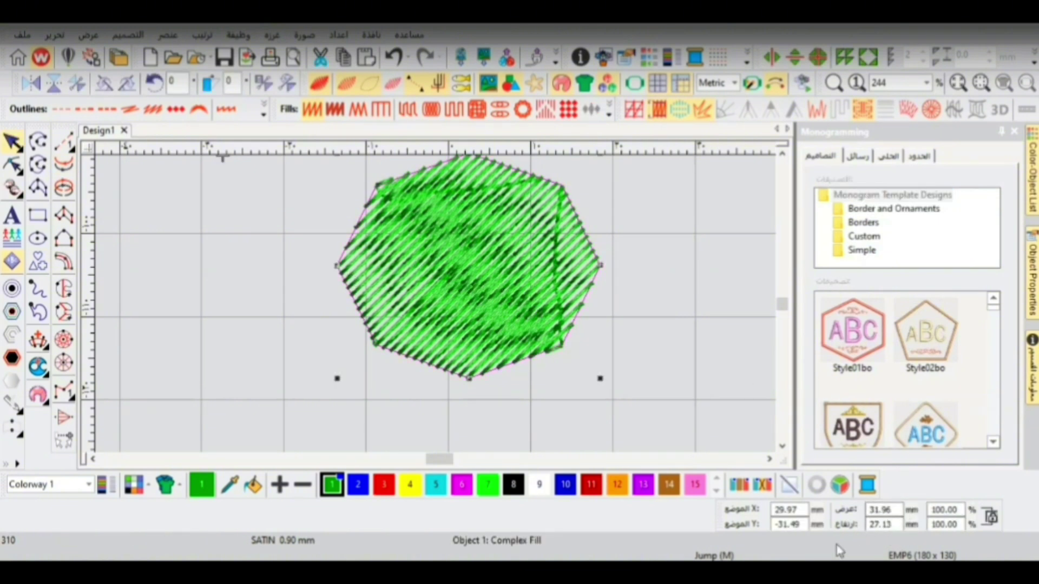
key(Escape)
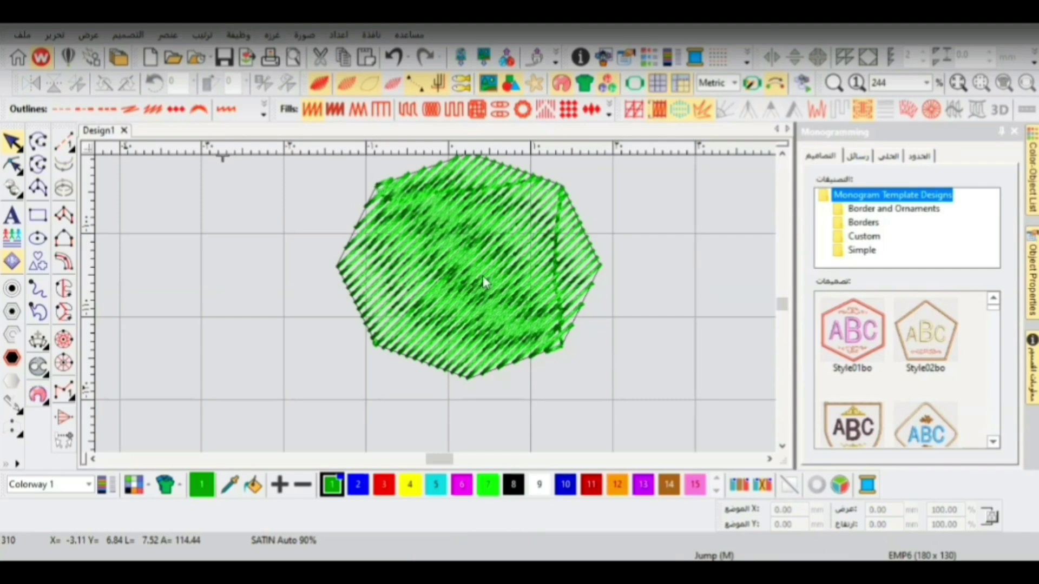
key(m)
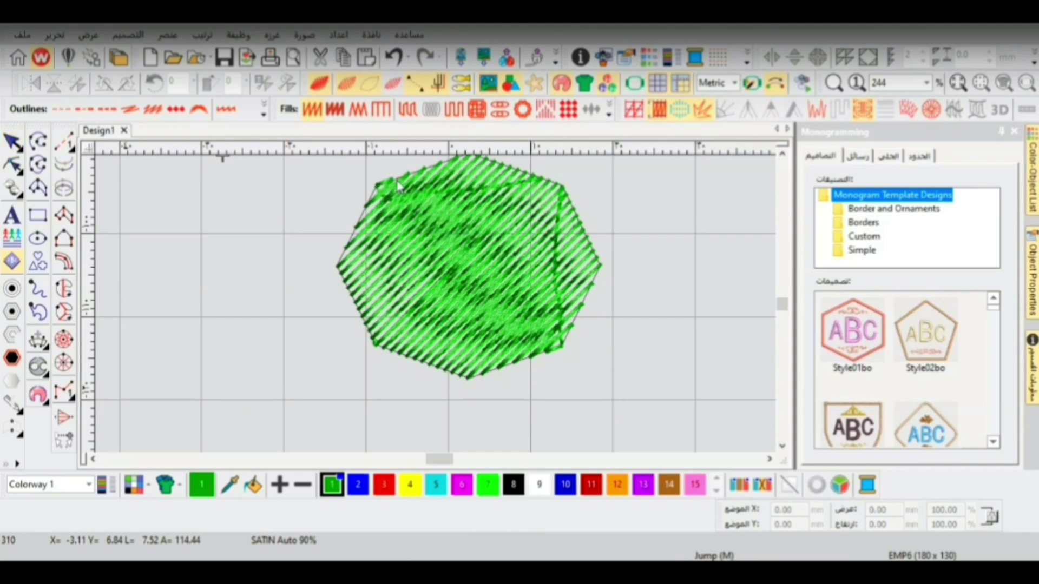
click(378, 185)
drag(544, 346, 319, 197)
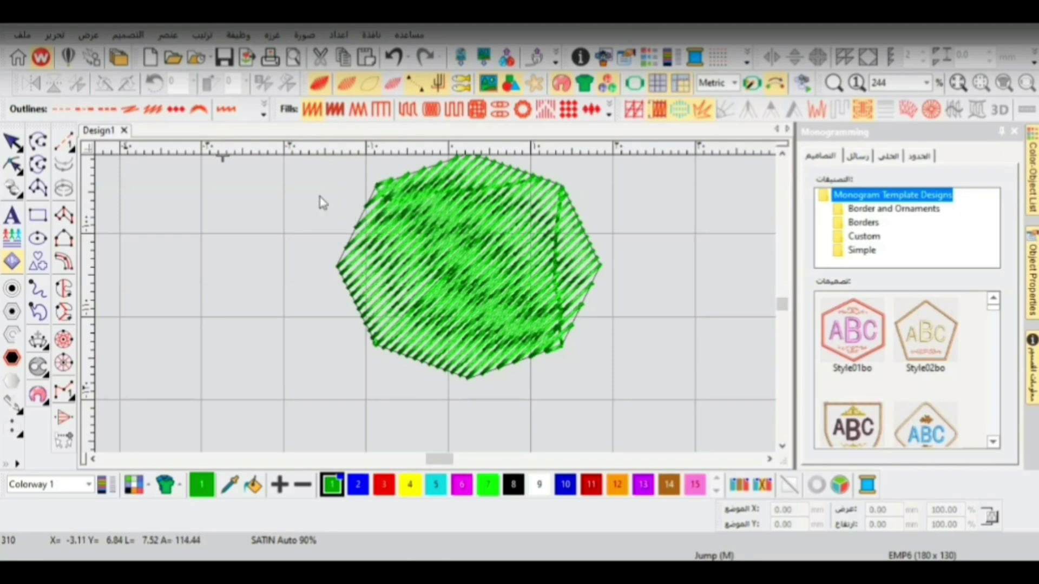
Measure the octagon's height from its top vertex and select the shape to compare its listed dimensions
key(m)
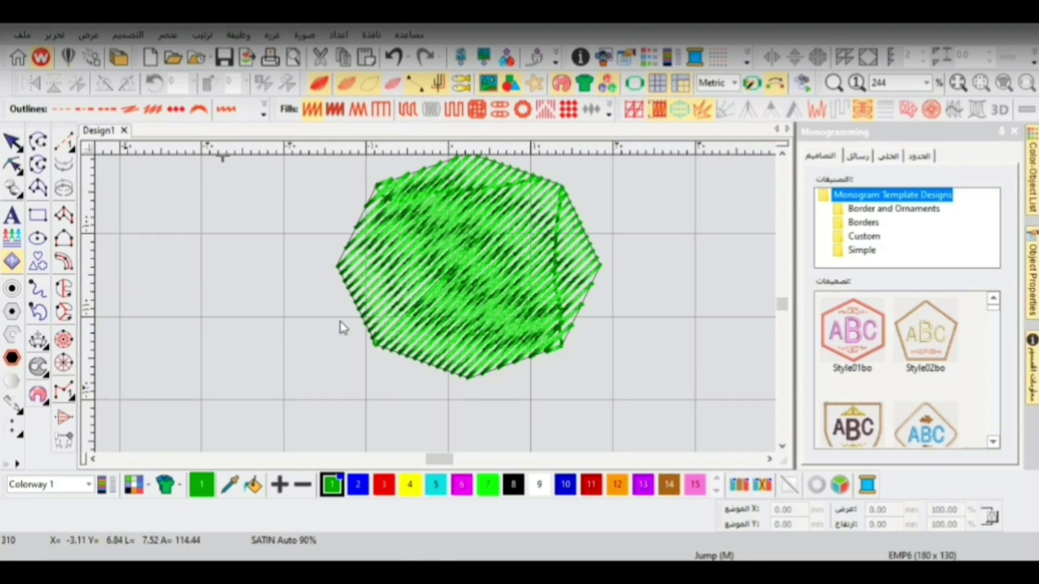
scroll(462, 197, down, 1)
click(442, 266)
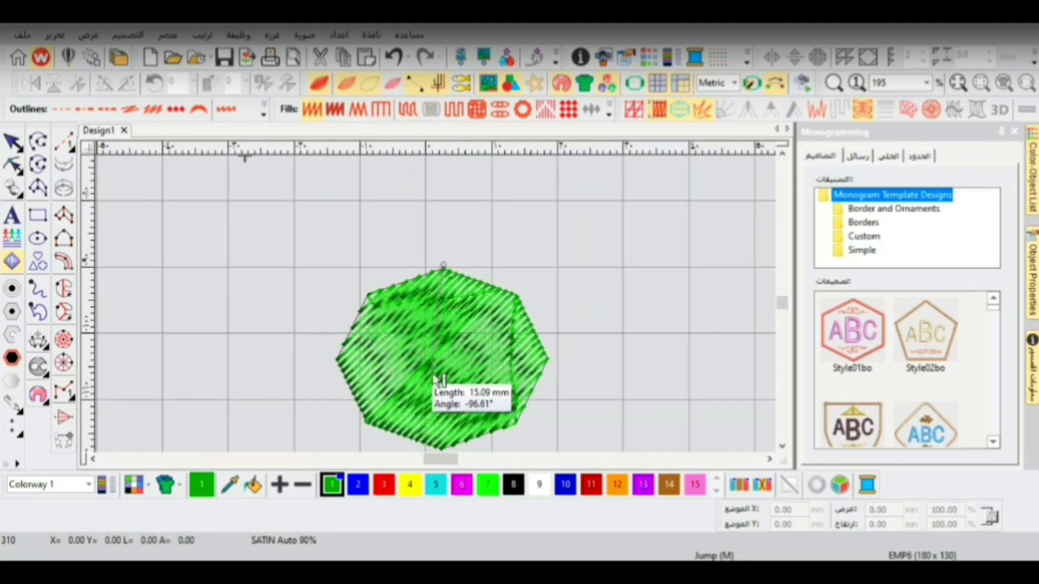
scroll(441, 379, down, 1)
drag(445, 384, 539, 319)
click(13, 142)
click(482, 308)
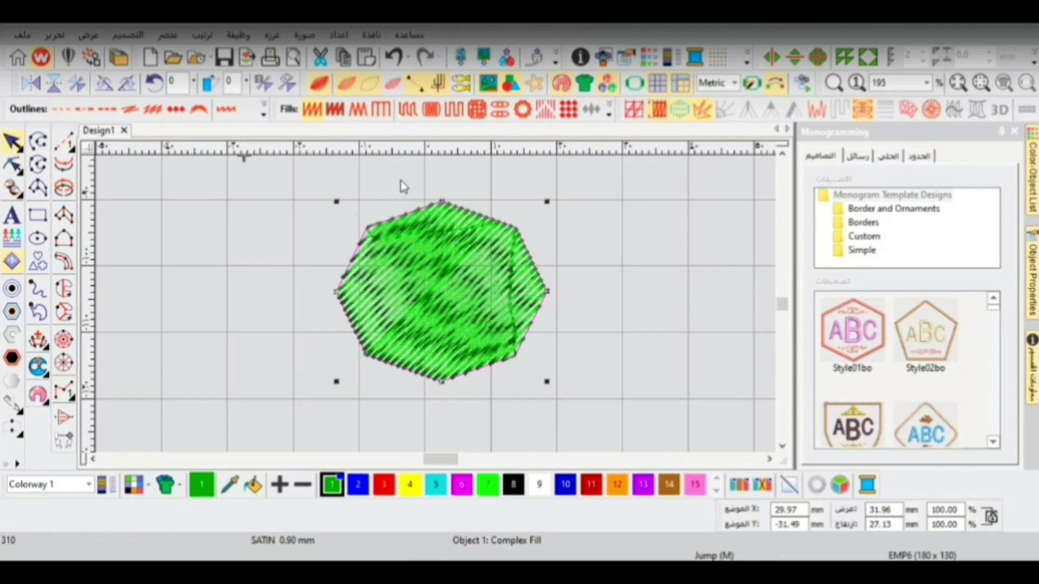
Measure the octagon precisely from its top vertex to its bottom vertex, zoomed in on the end point
key(m)
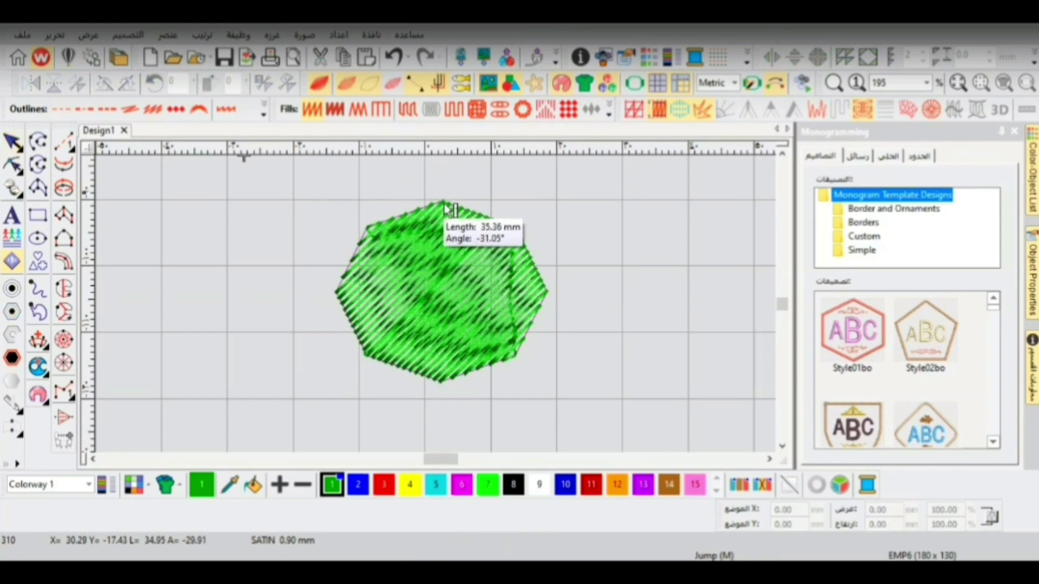
scroll(442, 202, up, 5)
click(435, 291)
scroll(421, 395, down, 5)
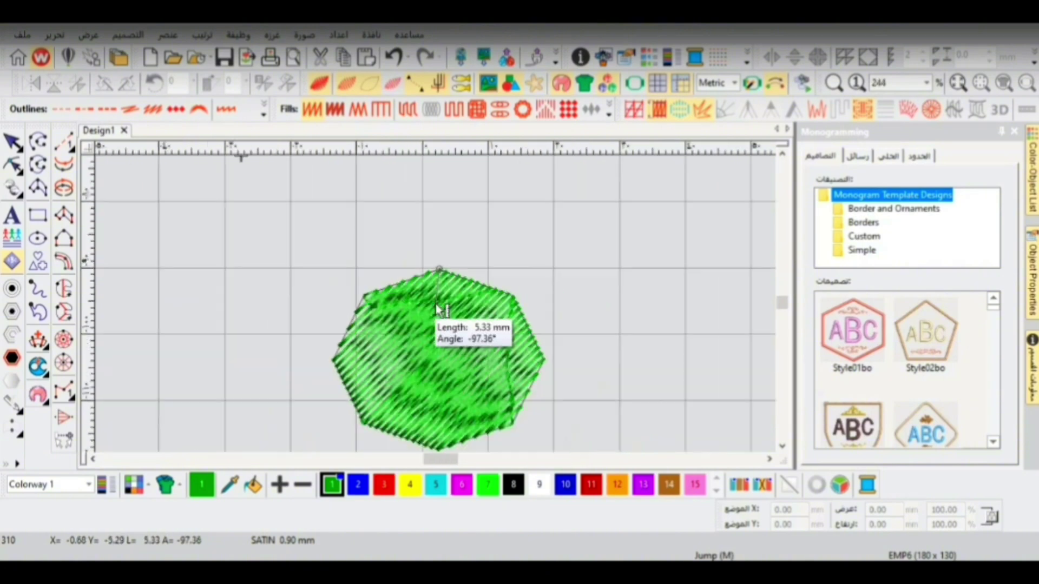
drag(440, 443, 449, 319)
key(z)
key(z)
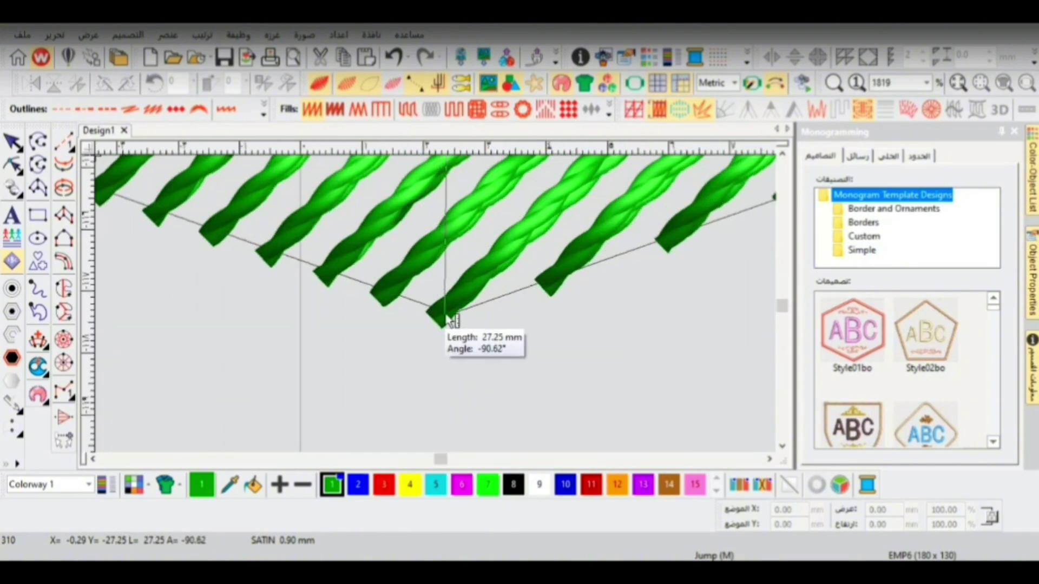
click(447, 315)
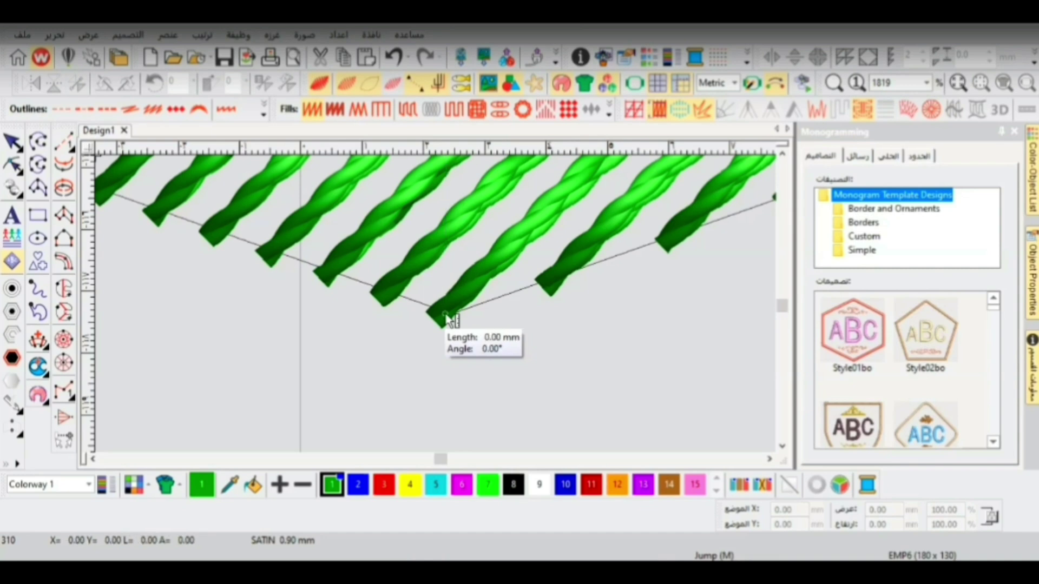
scroll(444, 310, down, 15)
key(Escape)
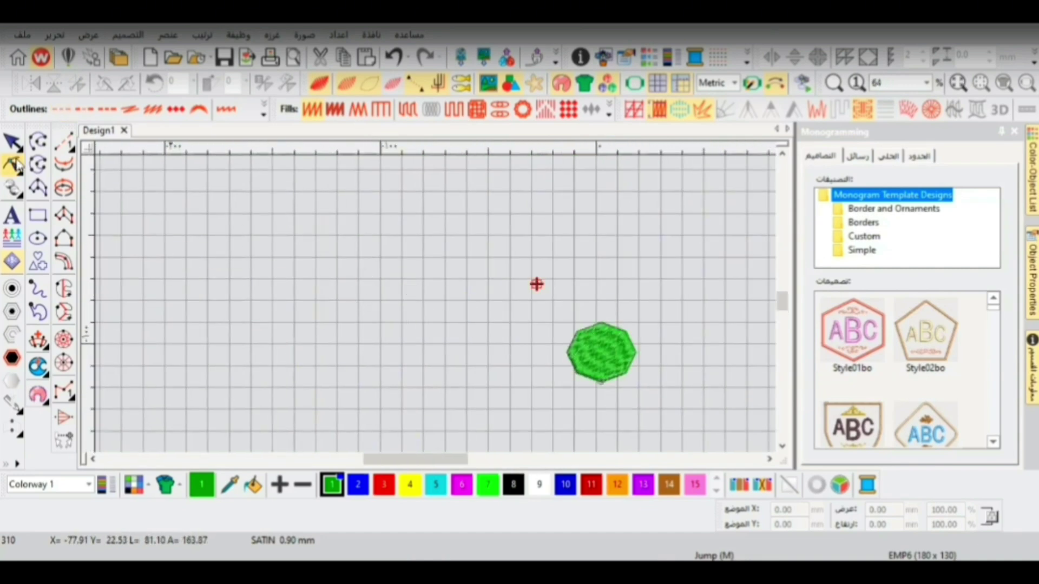
Select the green octagon and delete it from the design
click(13, 142)
scroll(508, 334, up, 3)
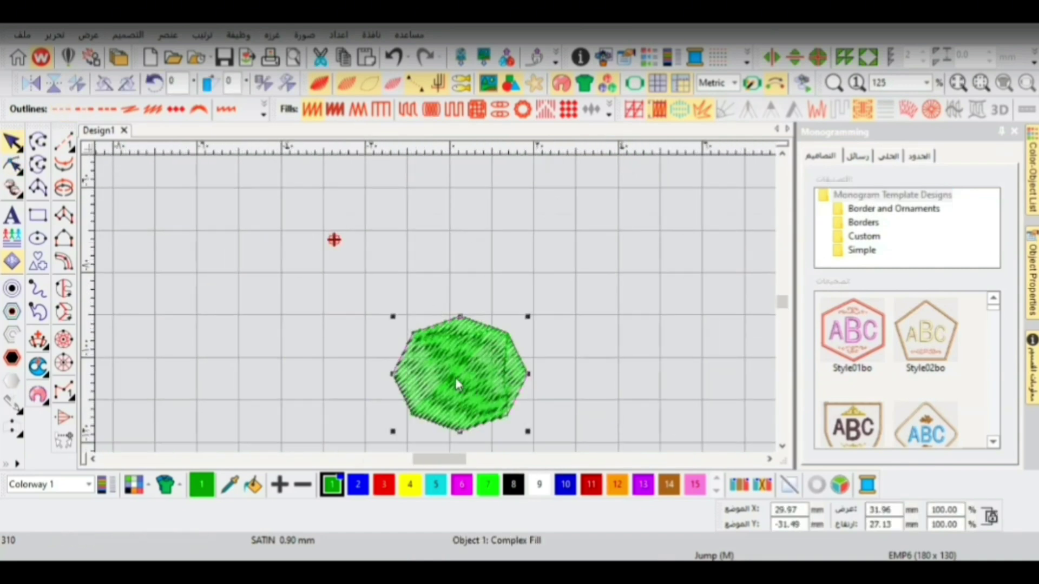
key(Delete)
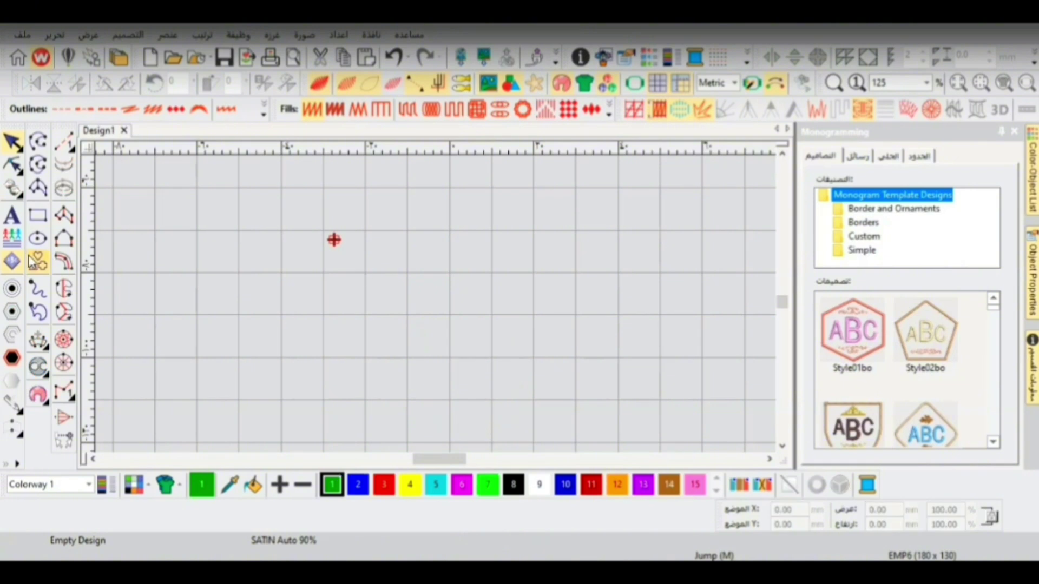
Draw a filled rectangle about 55 mm wide and 18 mm high with the basic shapes tool
click(31, 262)
scroll(232, 364, down, 3)
click(200, 400)
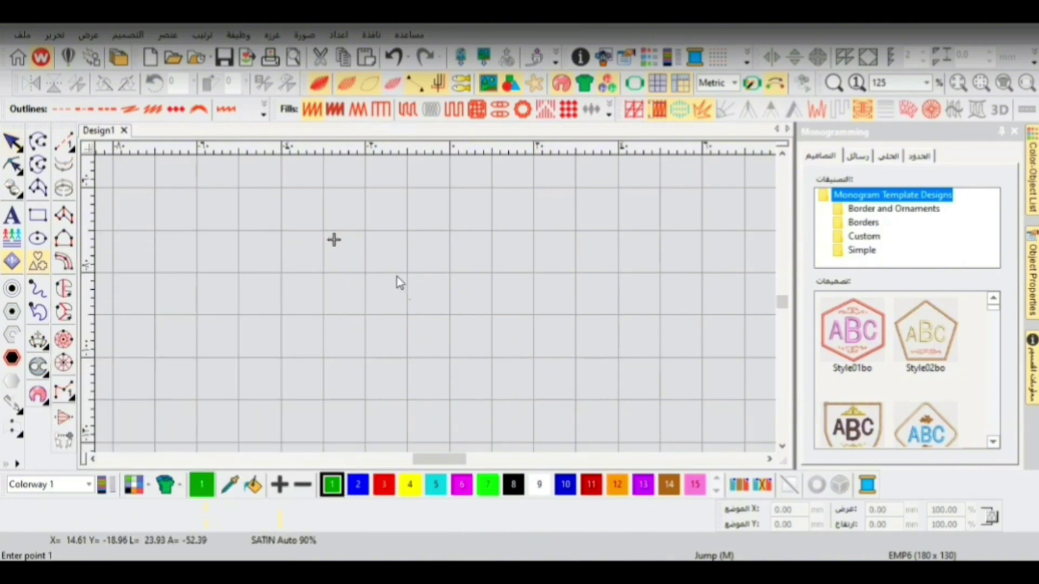
click(333, 239)
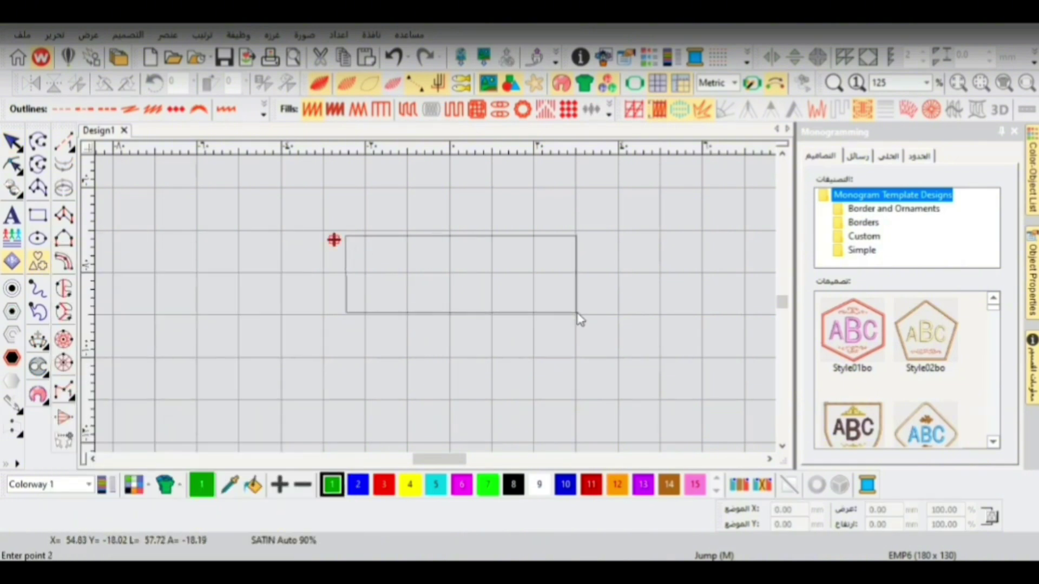
click(577, 313)
Select the green rectangle and stretch its left edge outward to a width of about 60 mm
click(12, 141)
click(349, 277)
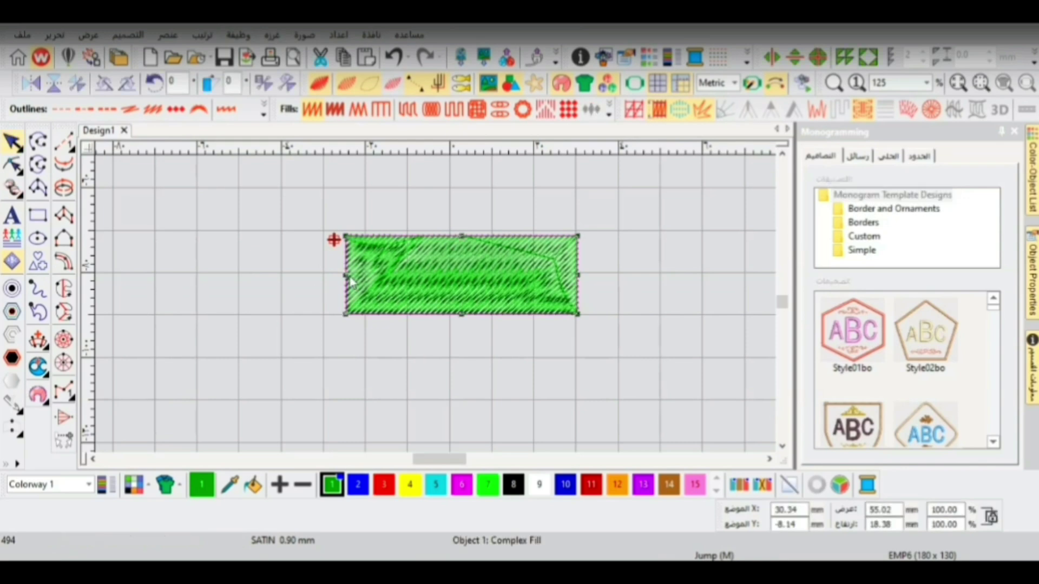
scroll(349, 277, up, 3)
drag(434, 302, 391, 303)
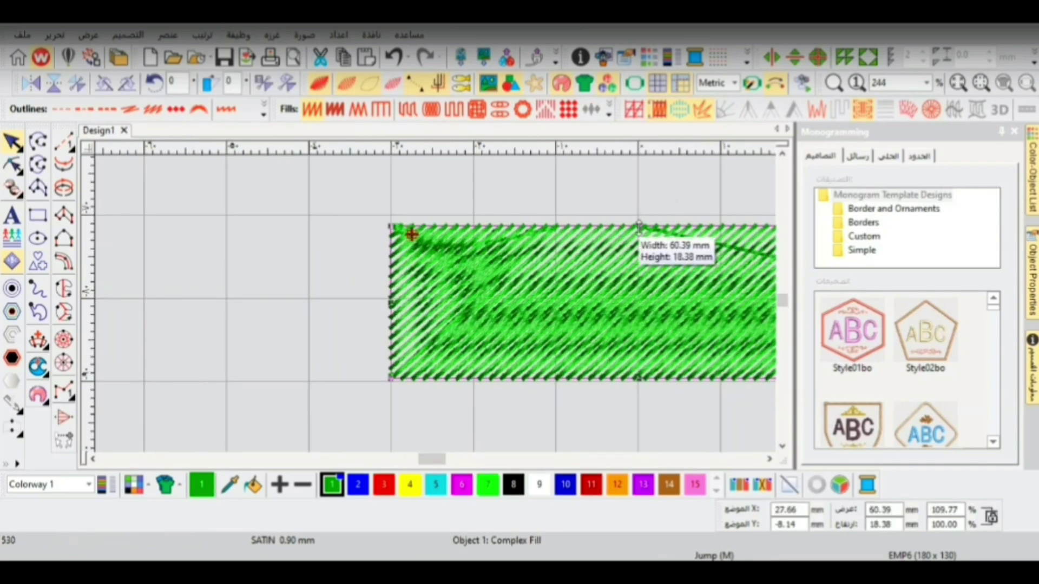
Stretch the green rectangle's top edge upward to a height of about 19.6 mm
drag(639, 226, 638, 215)
scroll(466, 286, down, 2)
scroll(466, 286, down, 1)
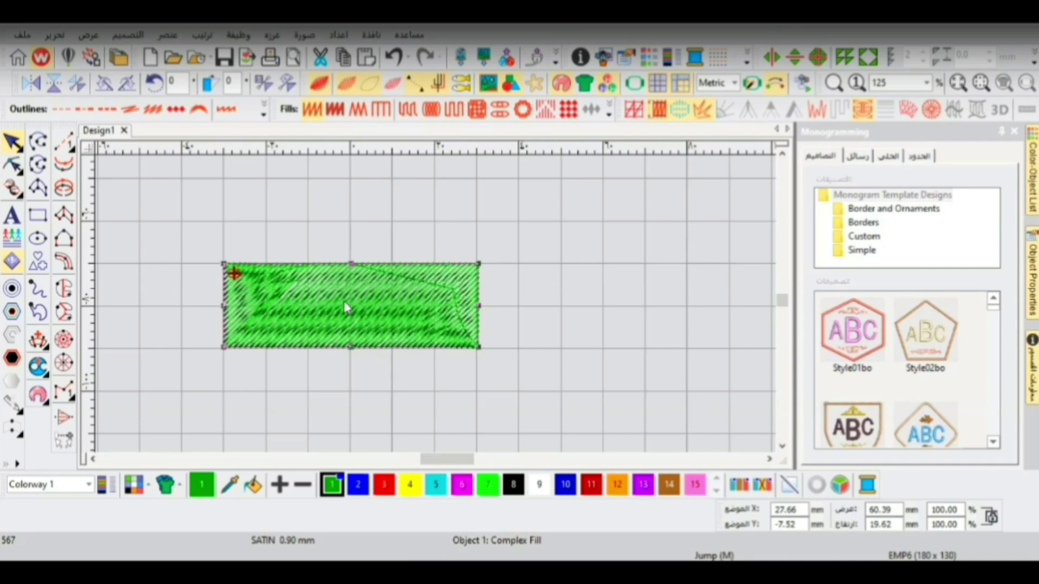
Move the green rectangle into line with the grid and stretch its bottom edge down to a height of about 20.2 mm
drag(360, 305, 487, 196)
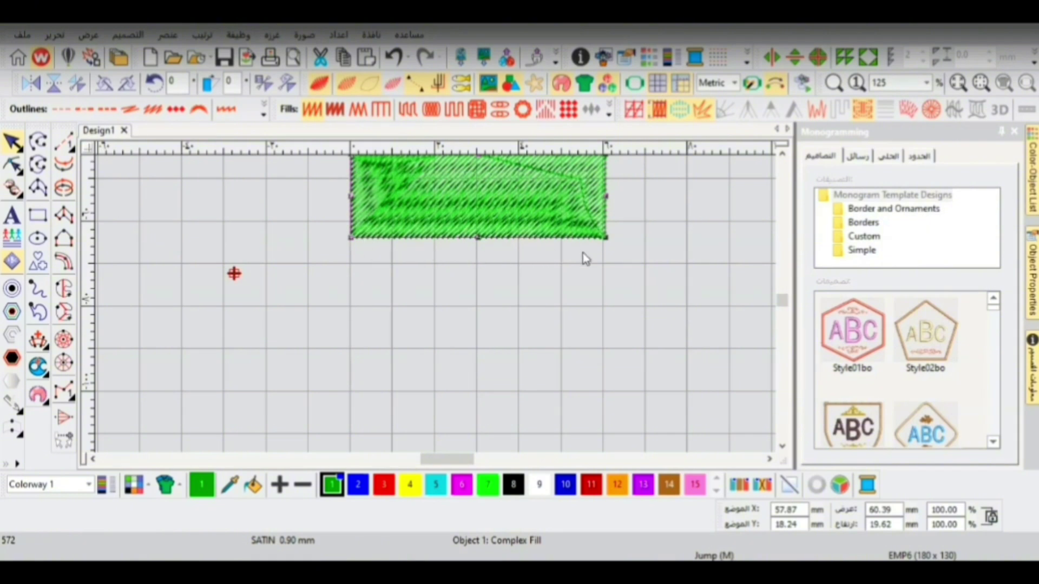
scroll(593, 236, down, 1)
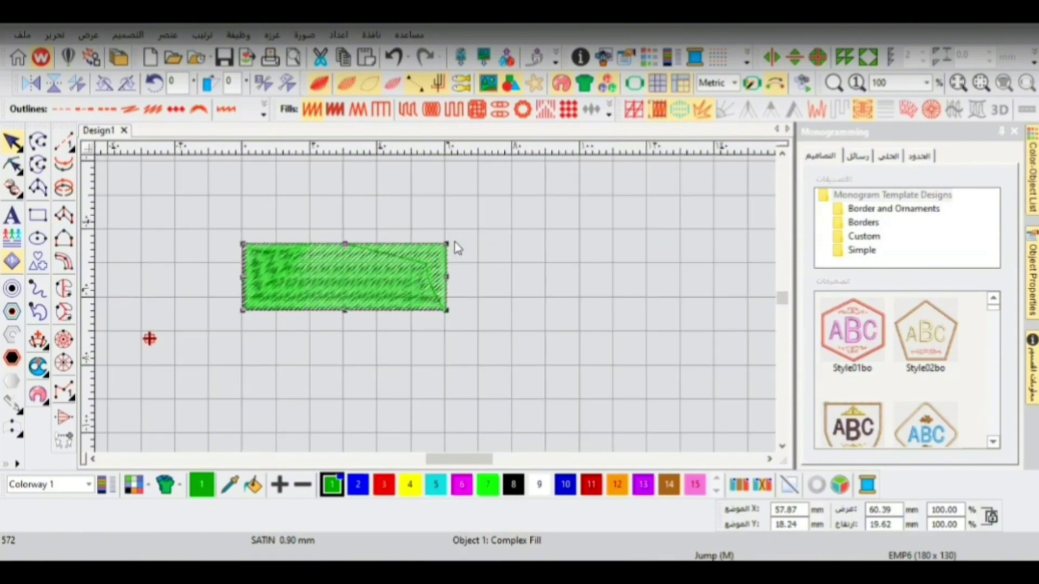
drag(435, 274, 406, 259)
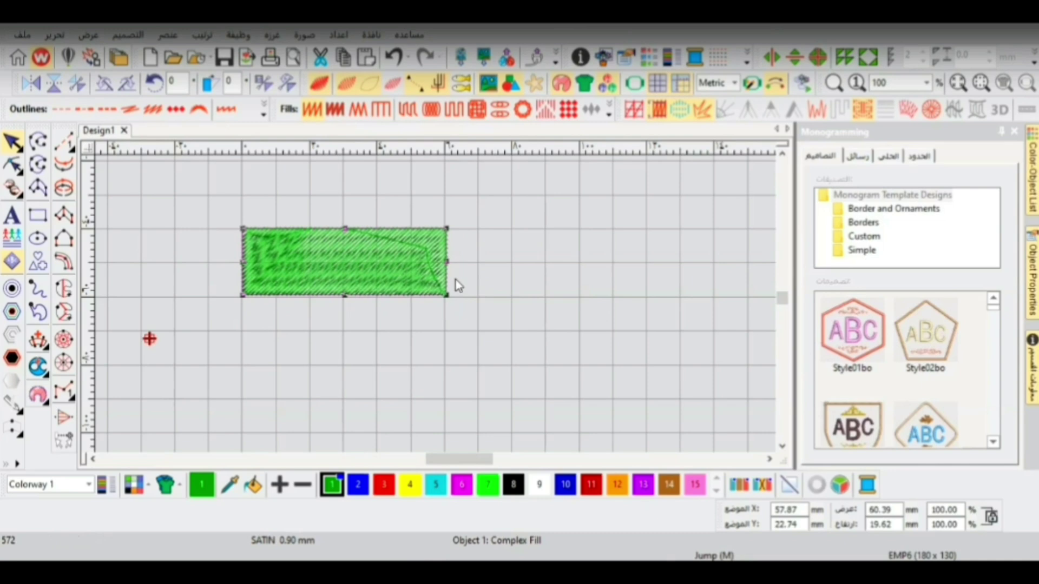
drag(345, 295, 343, 301)
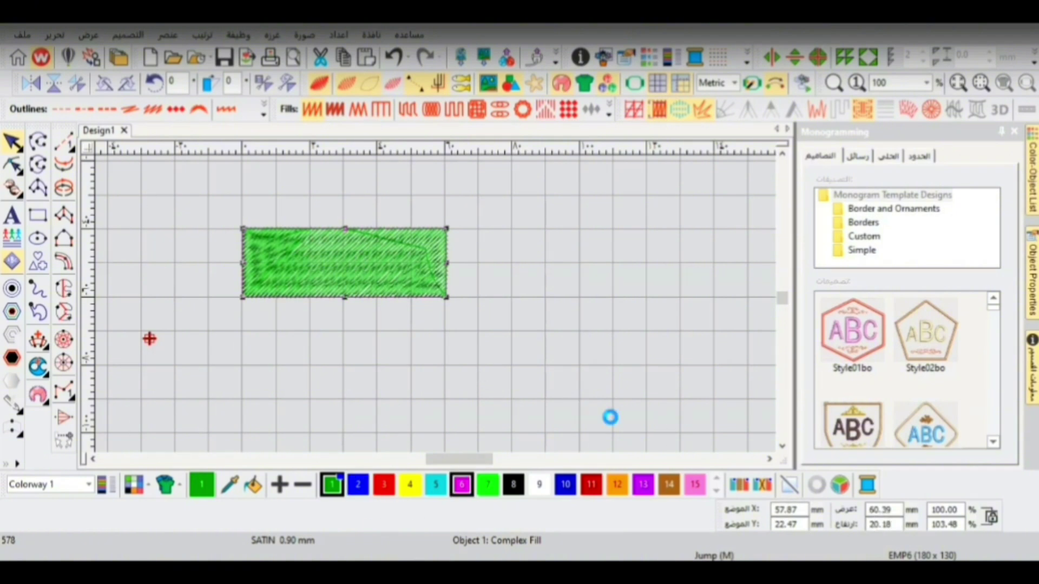
Move the green rectangle up and far to the left in the design, to about X -192 mm and Y 82 mm
scroll(782, 297, up, 3)
drag(782, 296, 781, 290)
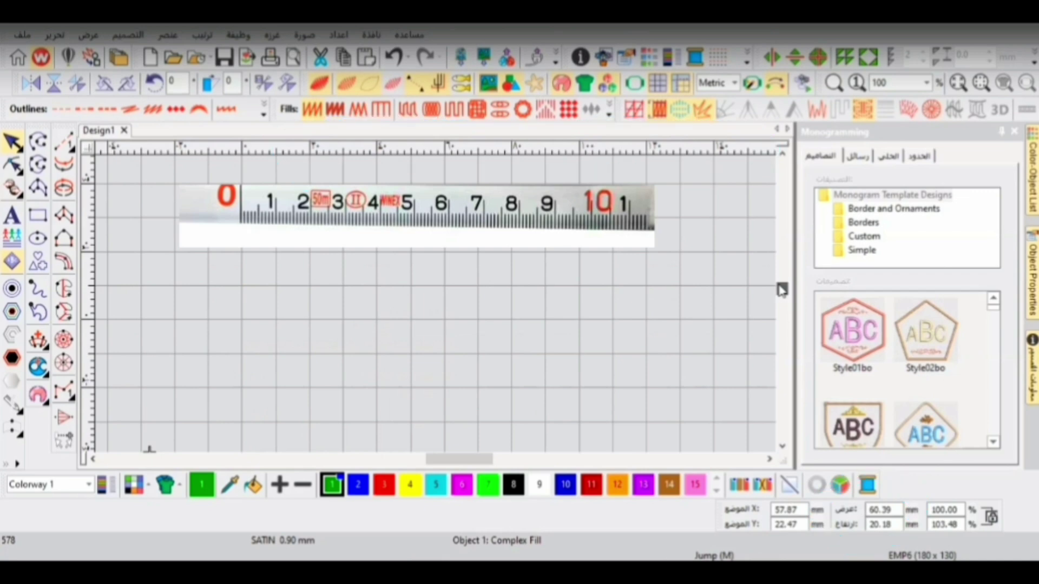
scroll(170, 292, down, 1)
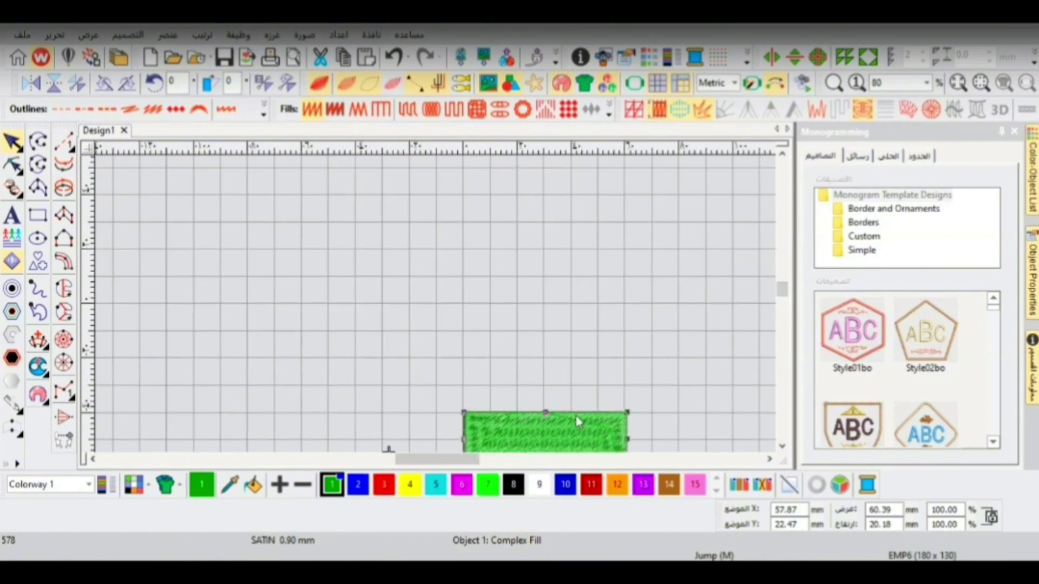
drag(577, 419, 331, 255)
drag(785, 285, 785, 287)
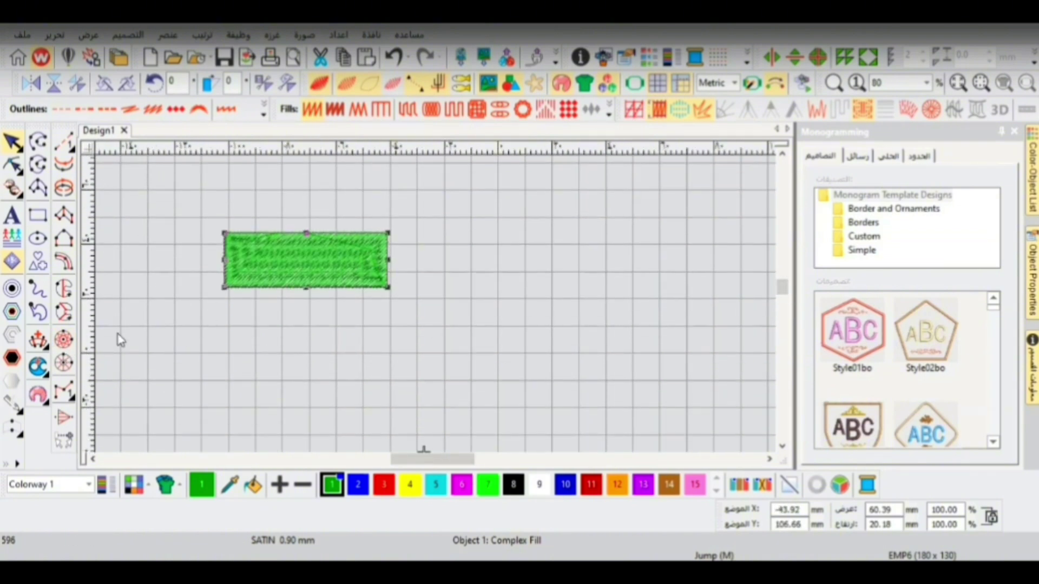
drag(272, 262, 144, 327)
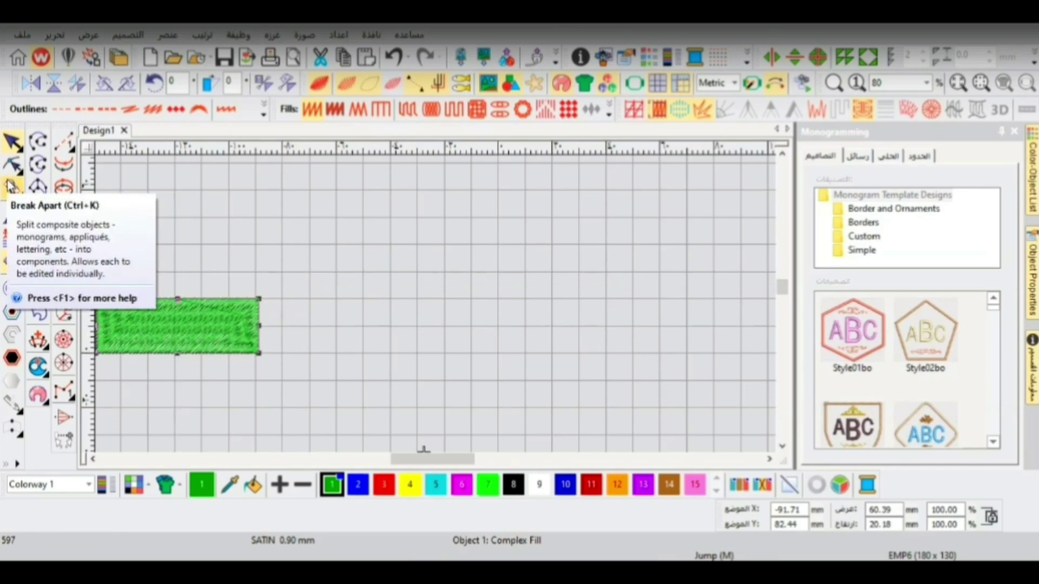
scroll(97, 340, up, 1)
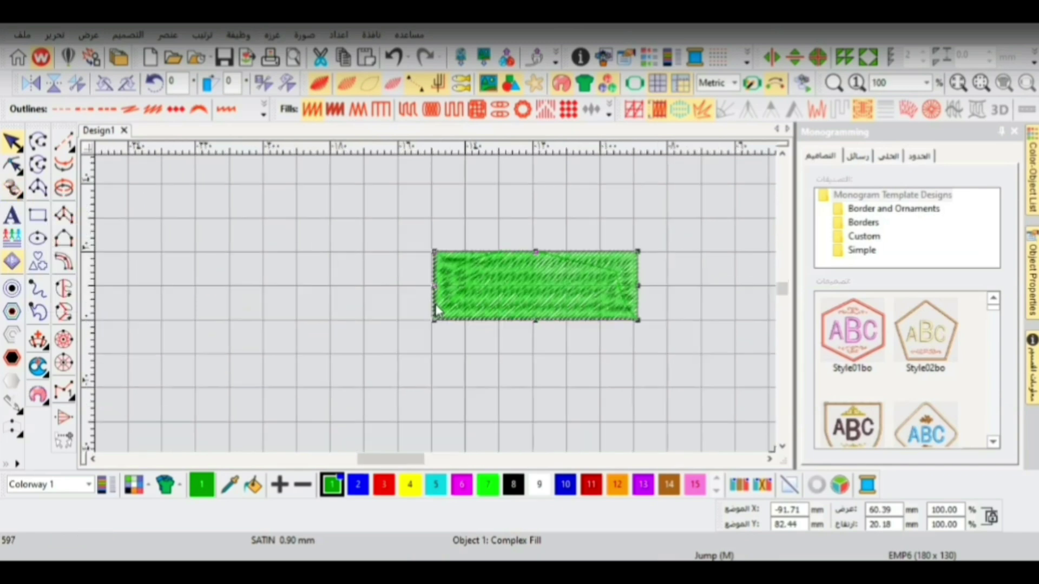
drag(409, 303, 174, 294)
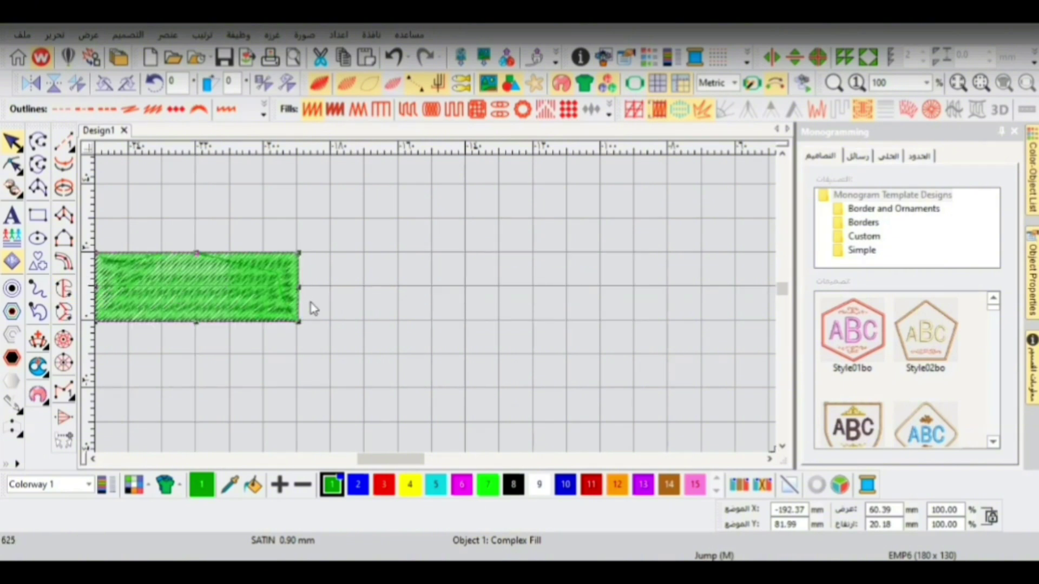